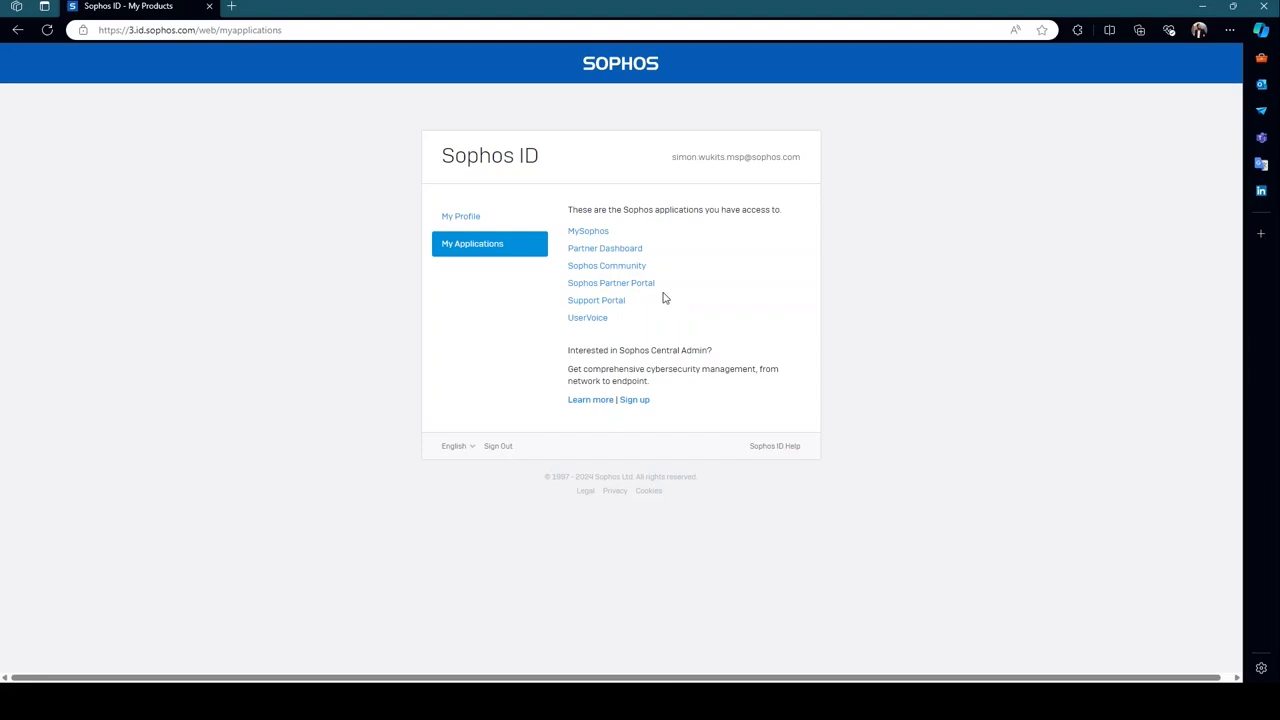
- Launch the Sophos Partner Portal and go to Manage Users from the gear menu
left_click(641, 285)
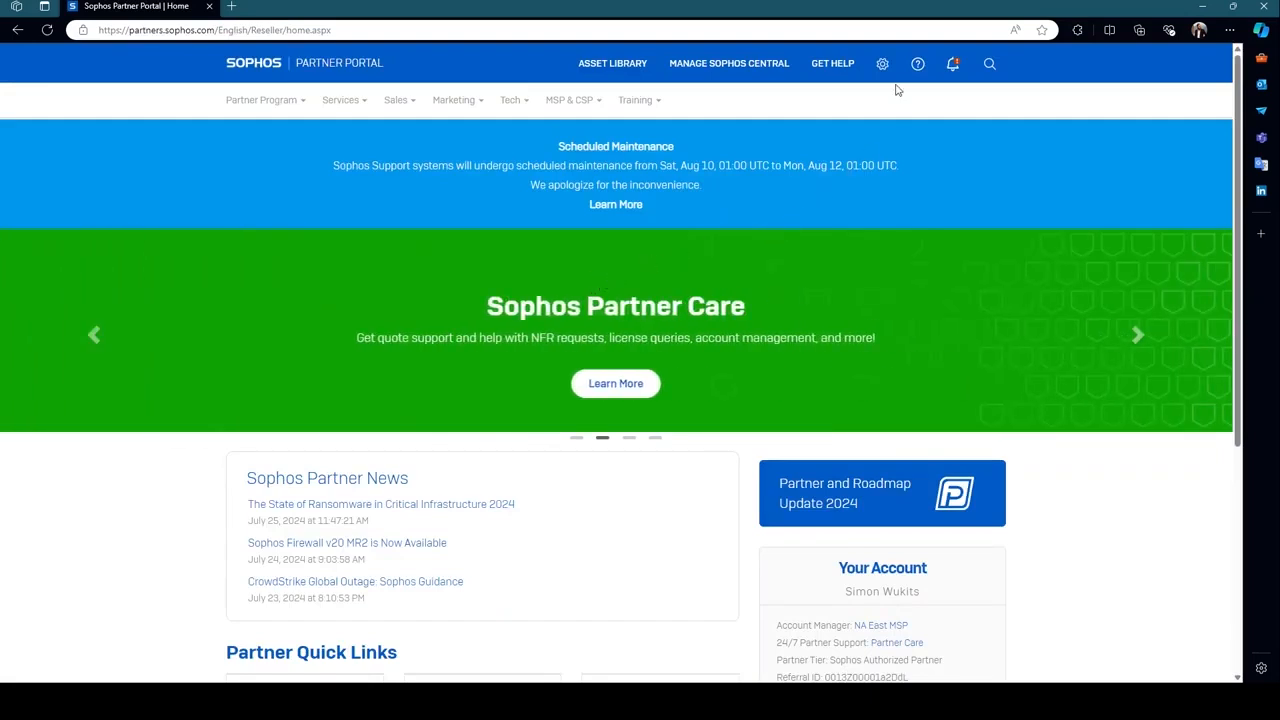
mouse_move(887, 72)
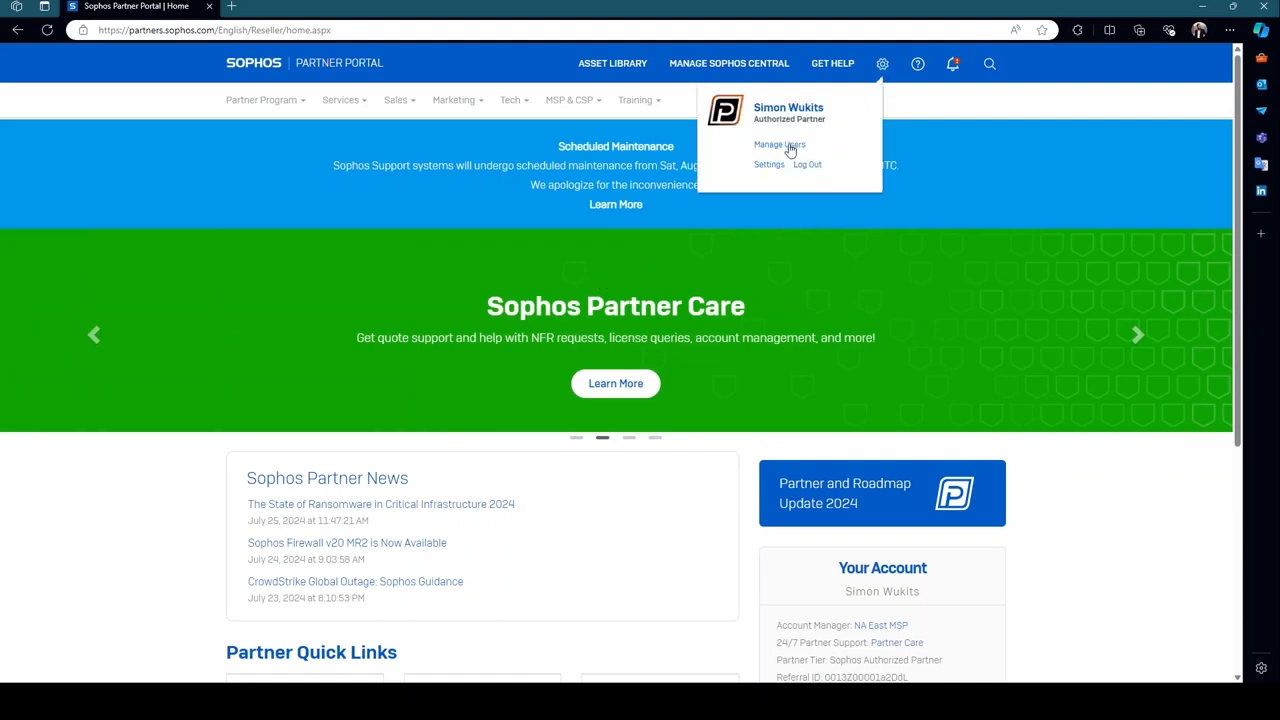
left_click(789, 146)
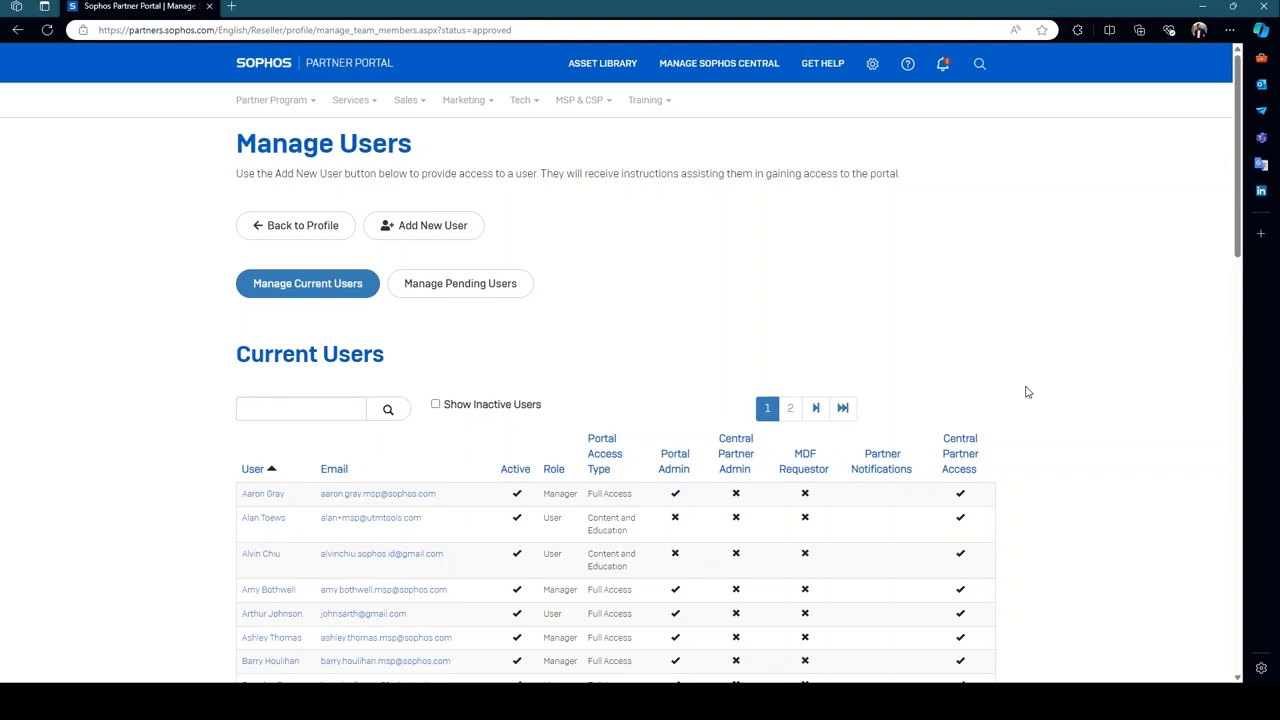
scroll(815, 250, "down", 1)
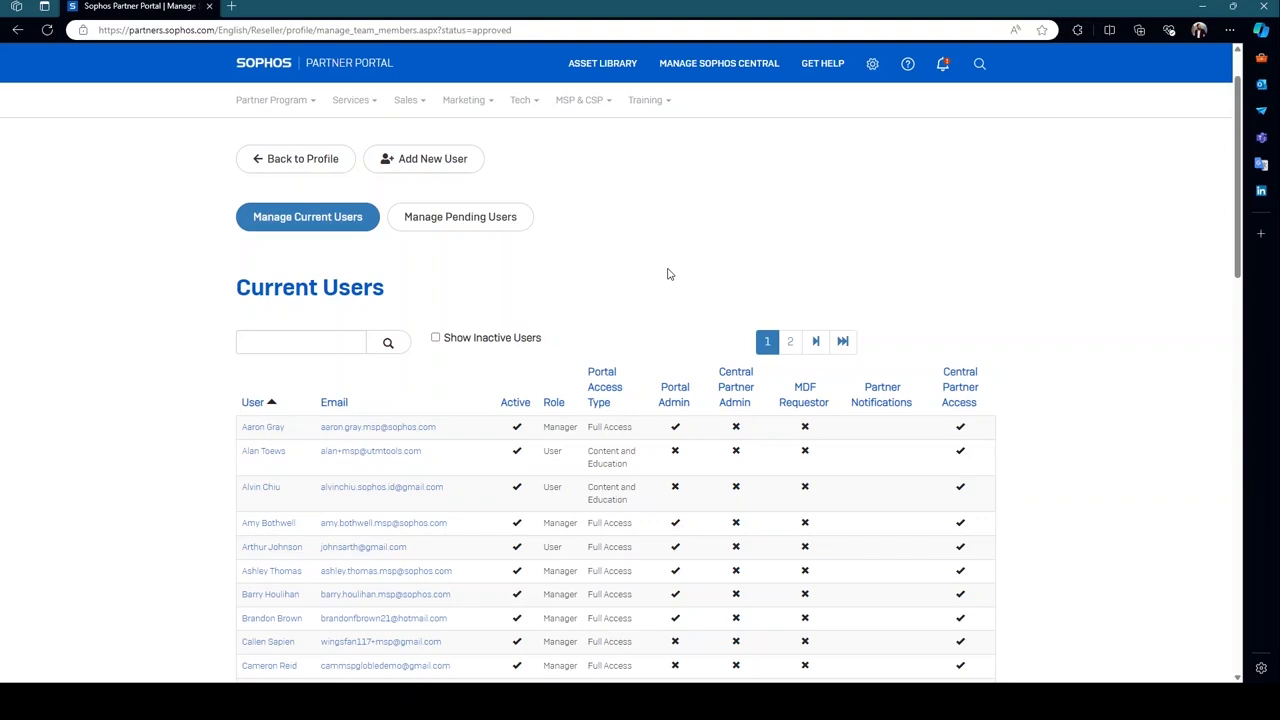
scroll(660, 290, "up", 1)
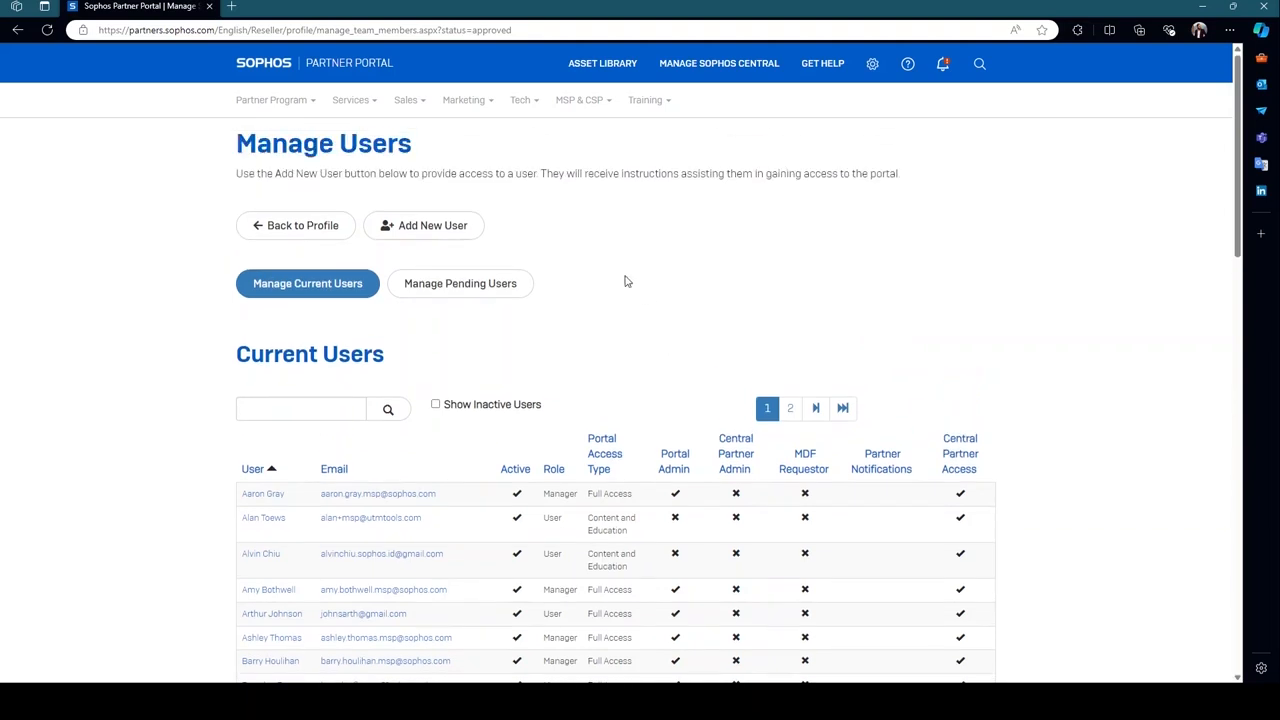
left_click(385, 221)
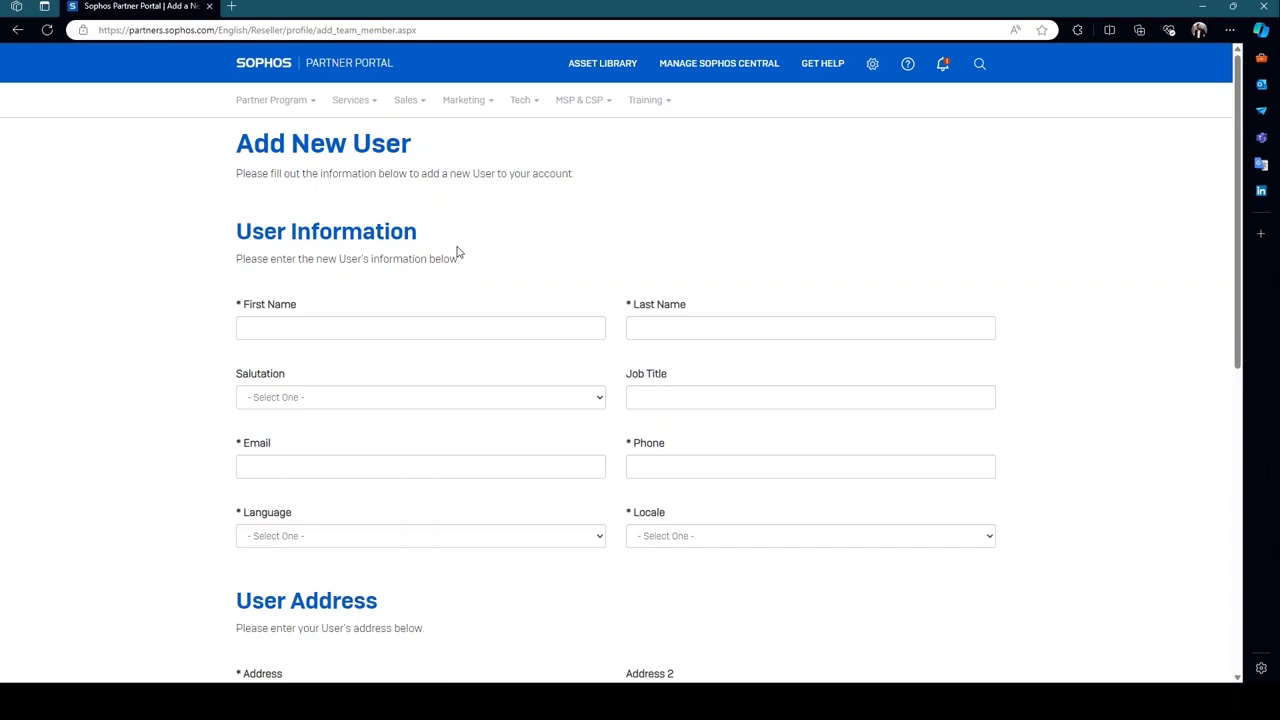
scroll(463, 507, "down", 1)
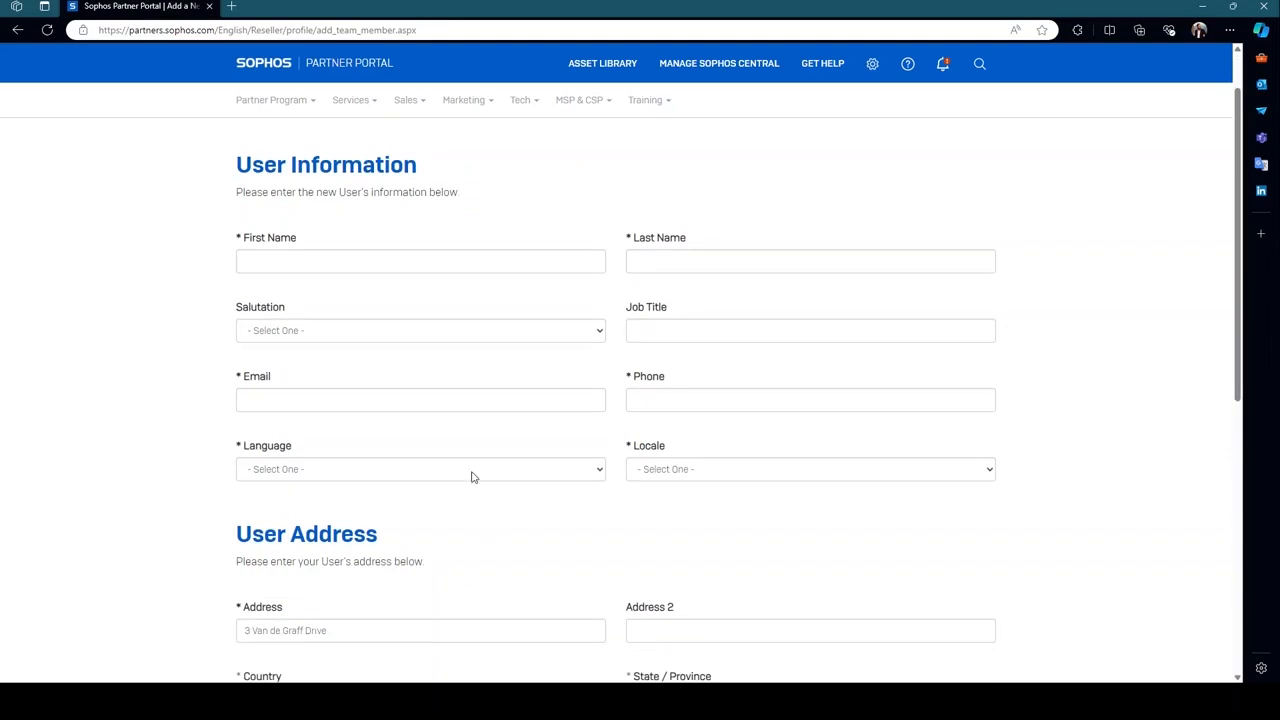
scroll(486, 474, "down", 4)
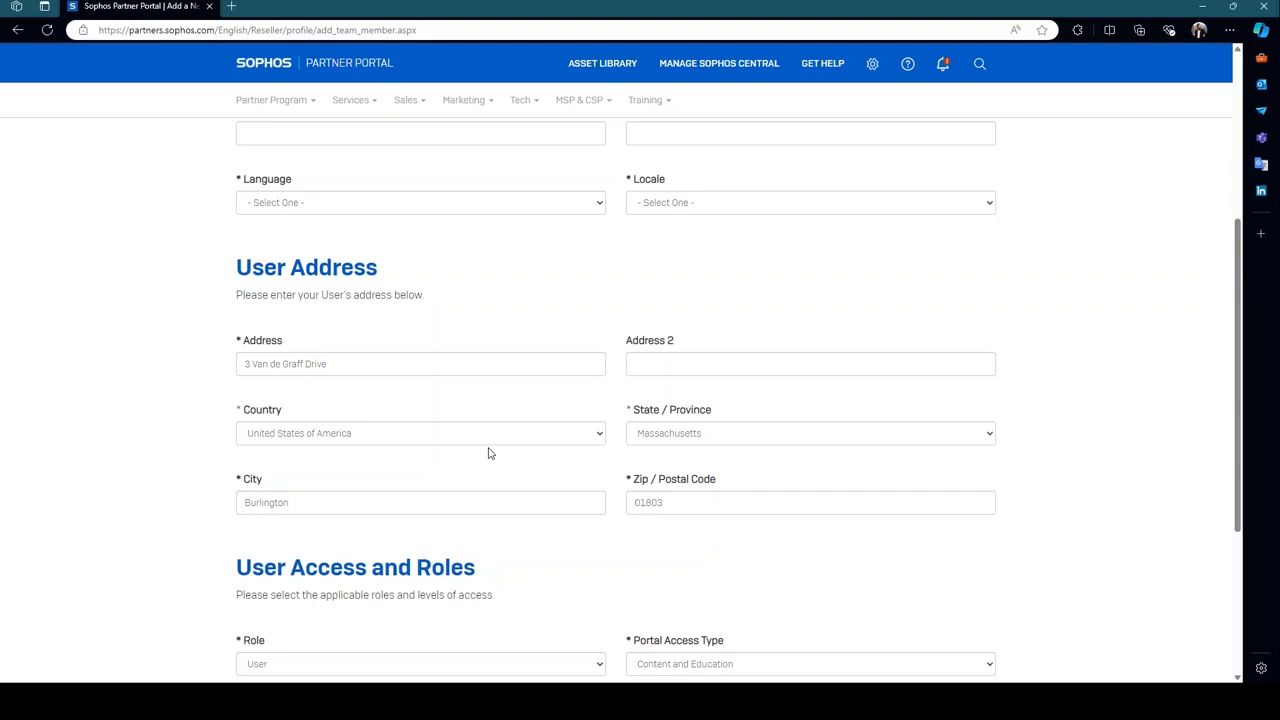
scroll(489, 453, "down", 4)
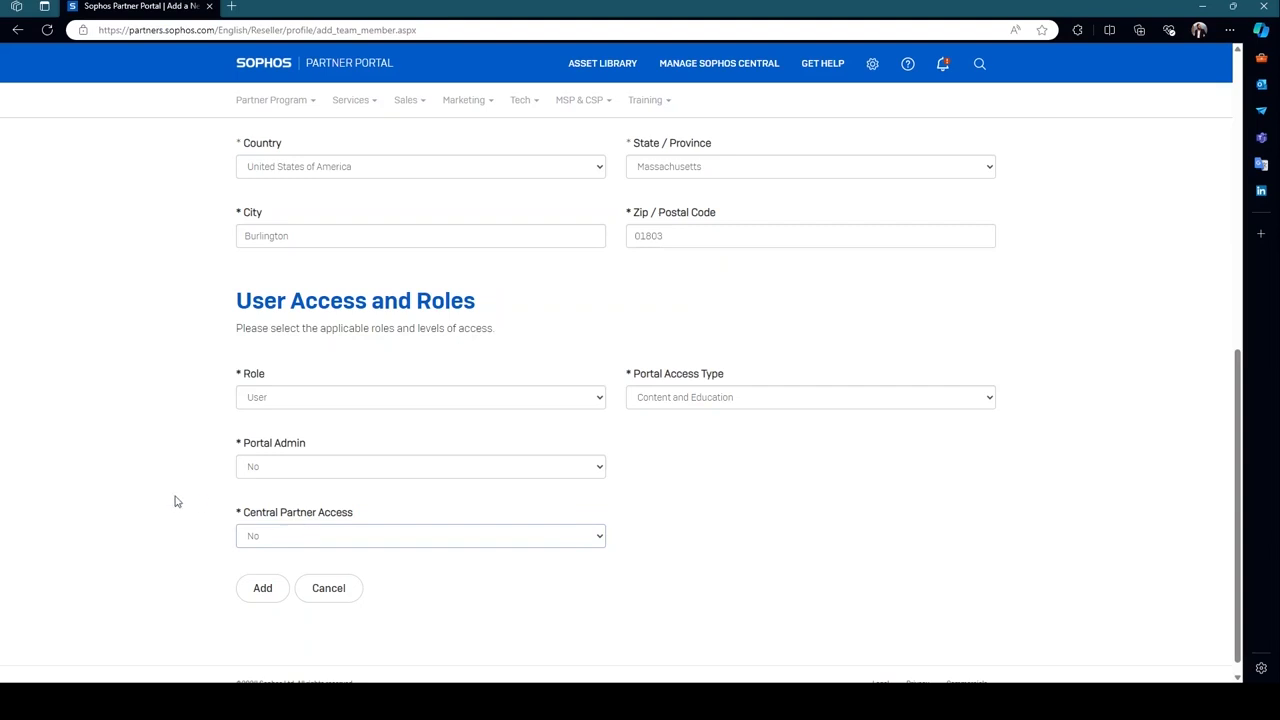
left_click(338, 590)
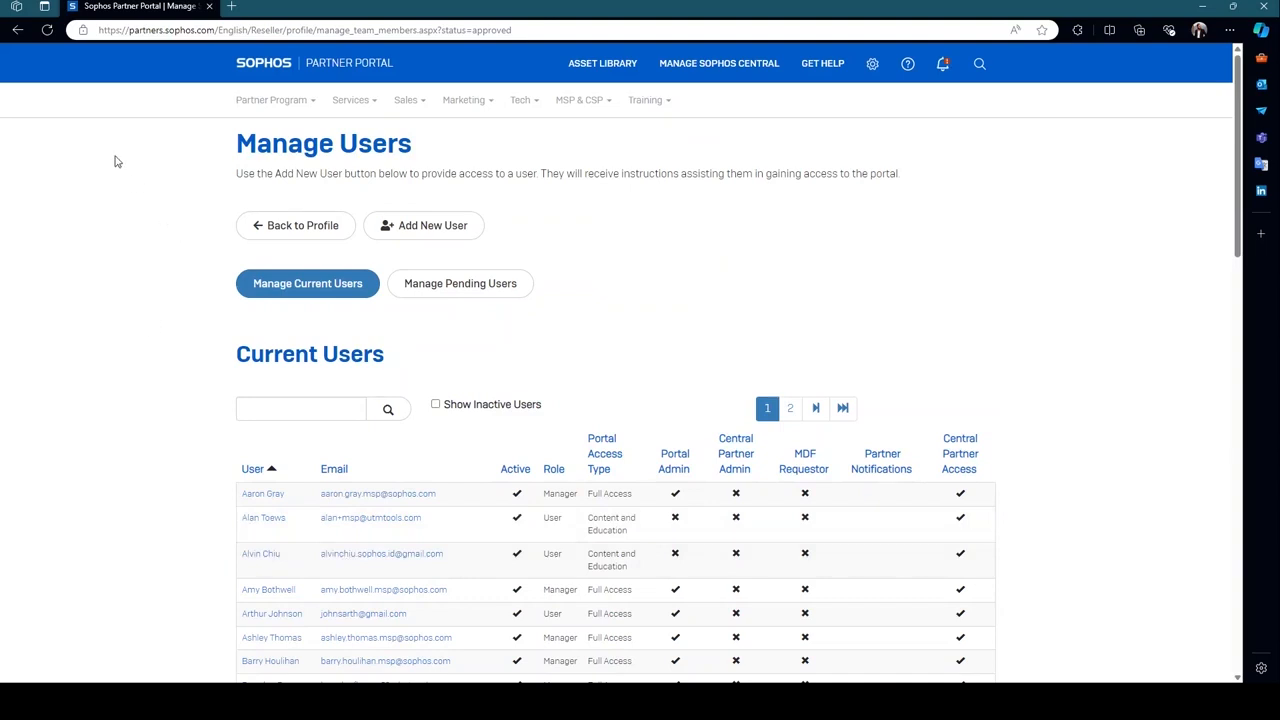
- Return to the Sophos ID My Applications list and launch Partner Dashboard
left_click(19, 31)
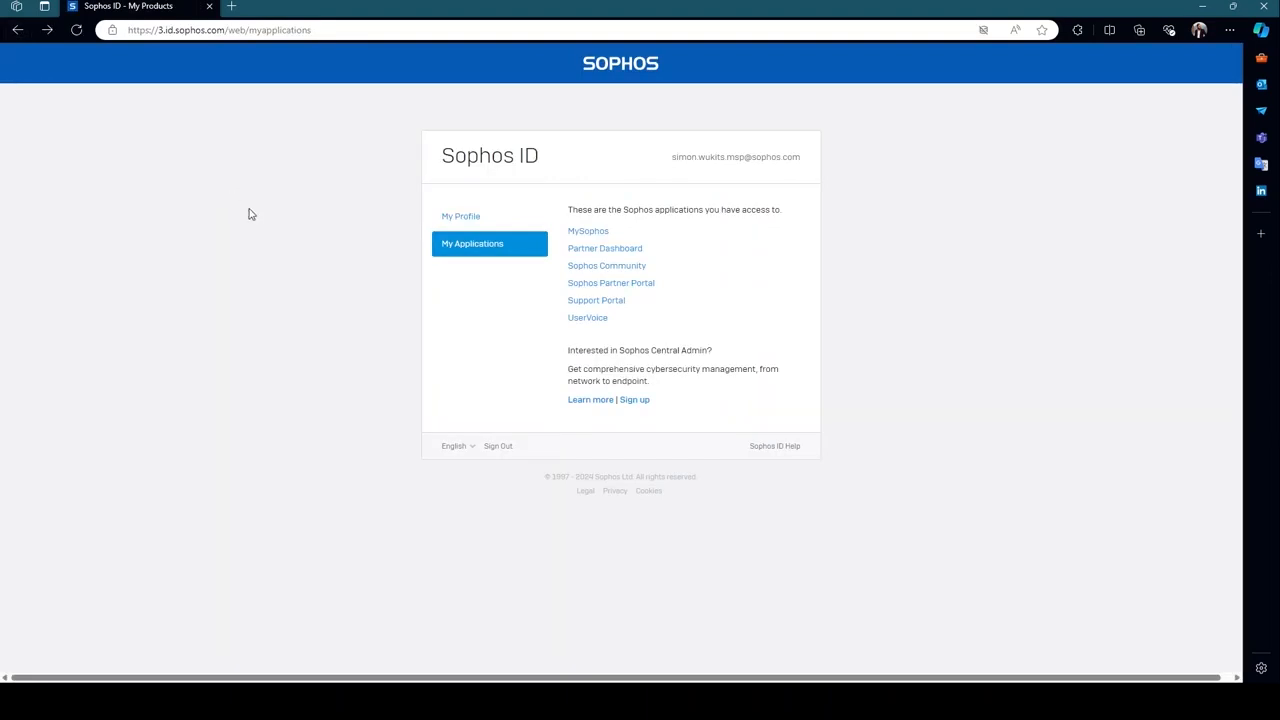
left_click(627, 257)
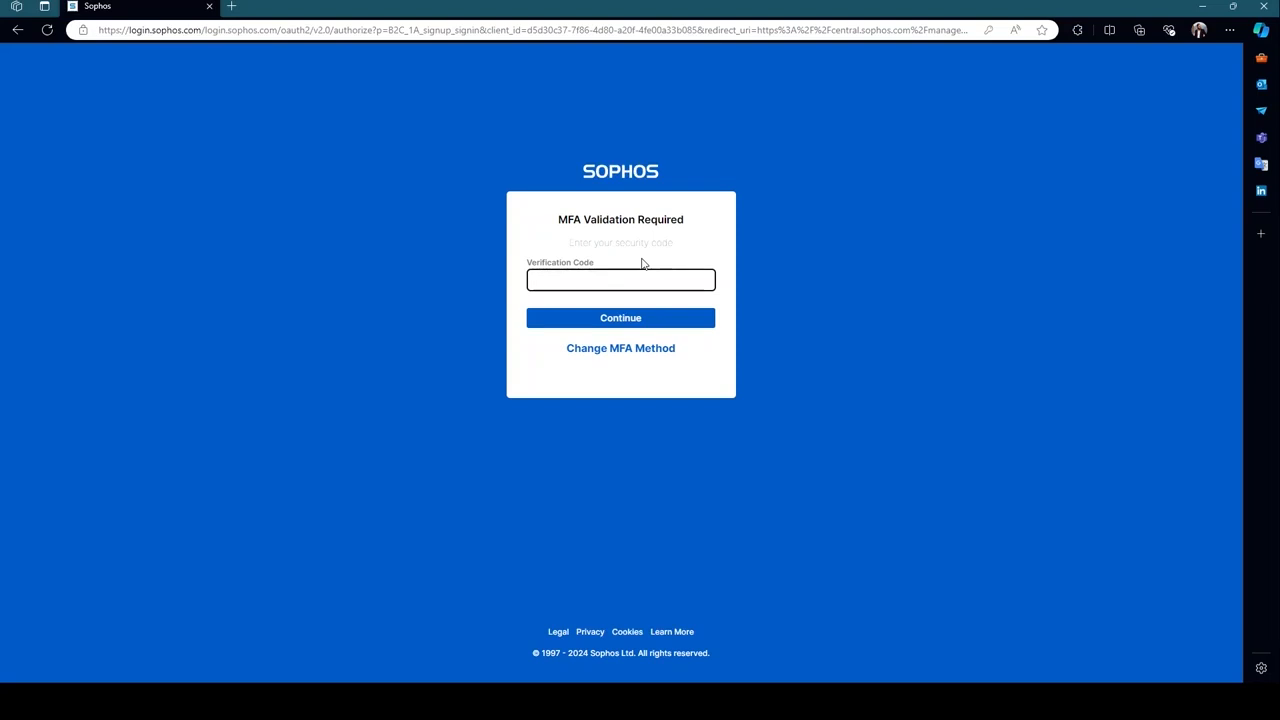
- Submit the MFA verification code to load the Sophos Central Partner Dashboard
key("Return")
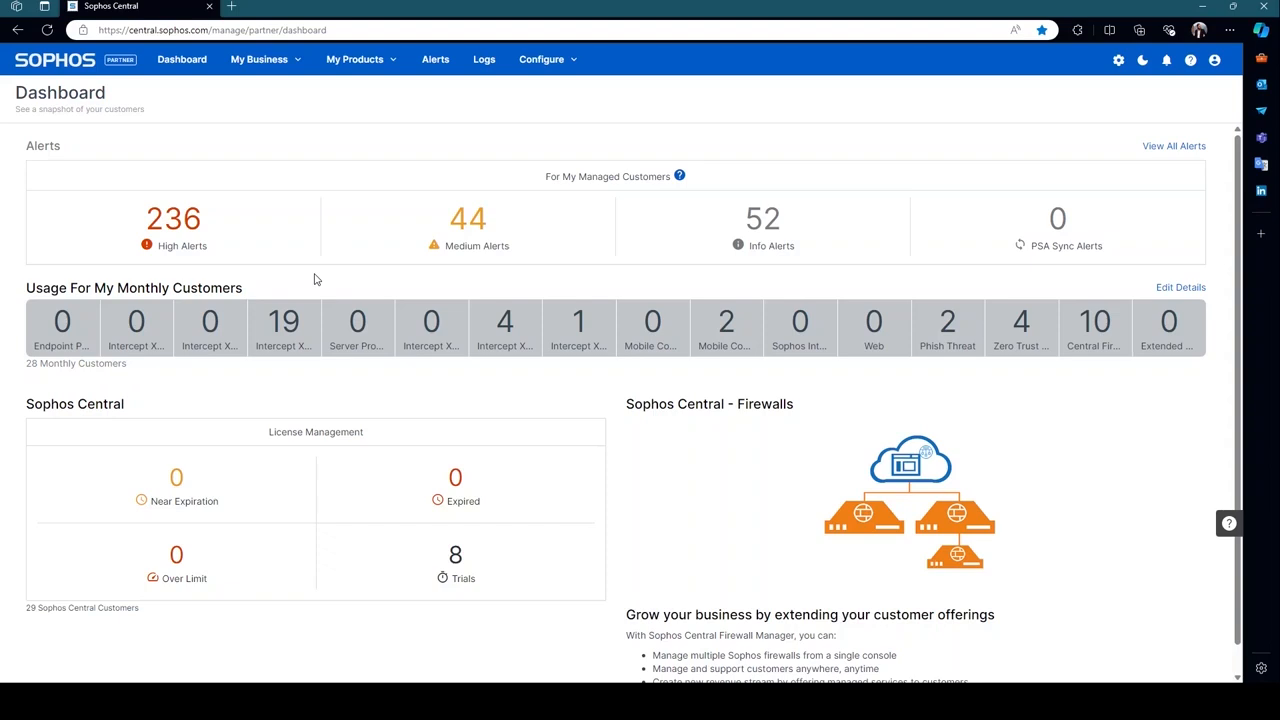
- Glance at the Configure menu, then open Administrators under Settings & Policies
left_click(571, 61)
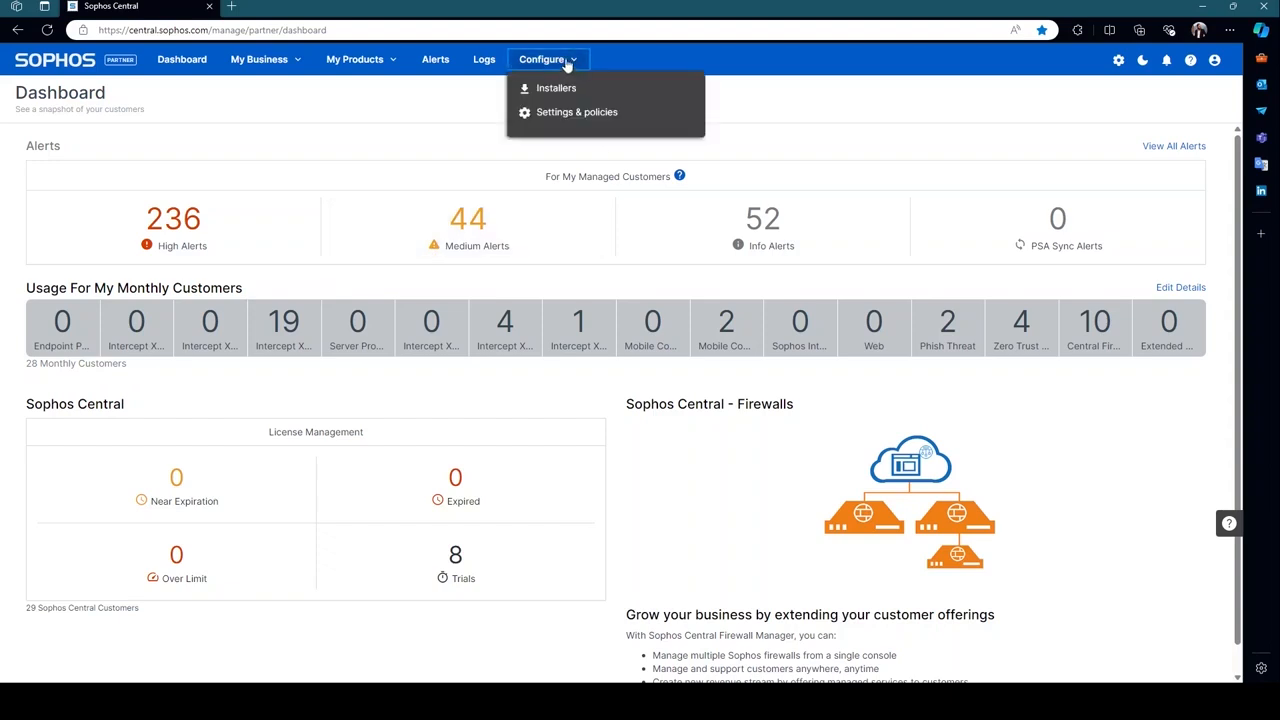
left_click(1072, 108)
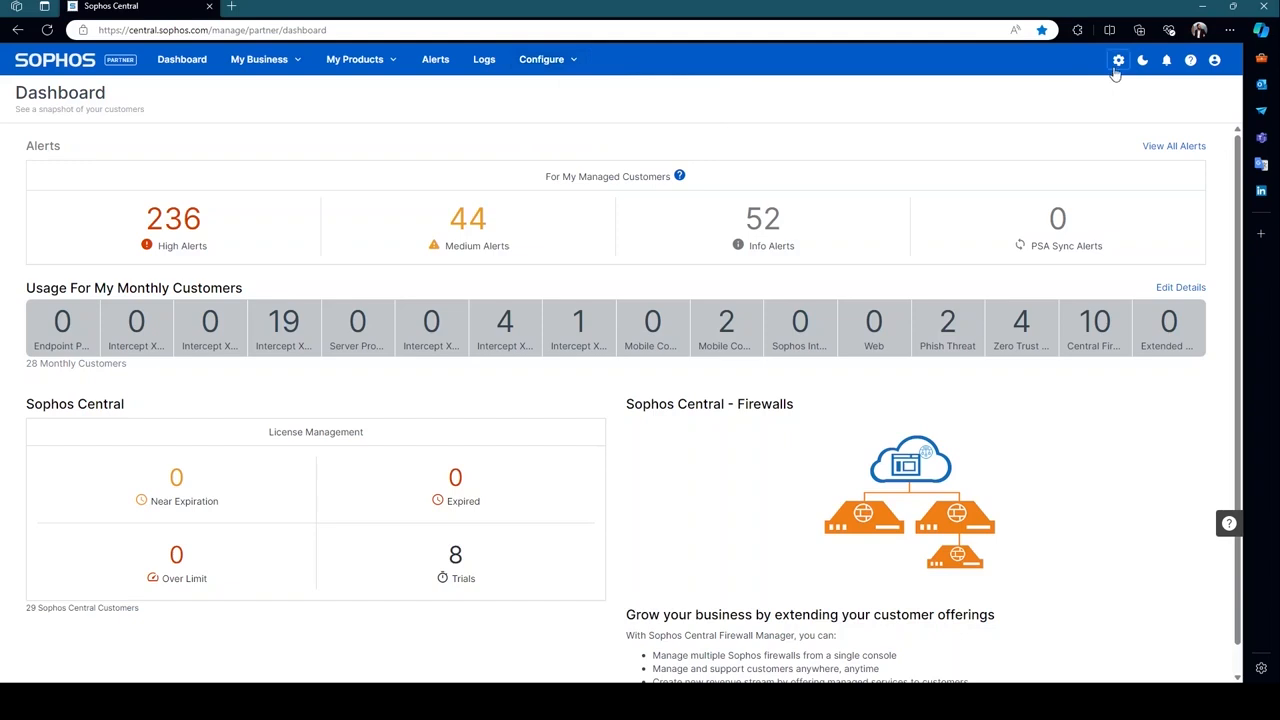
left_click(1118, 62)
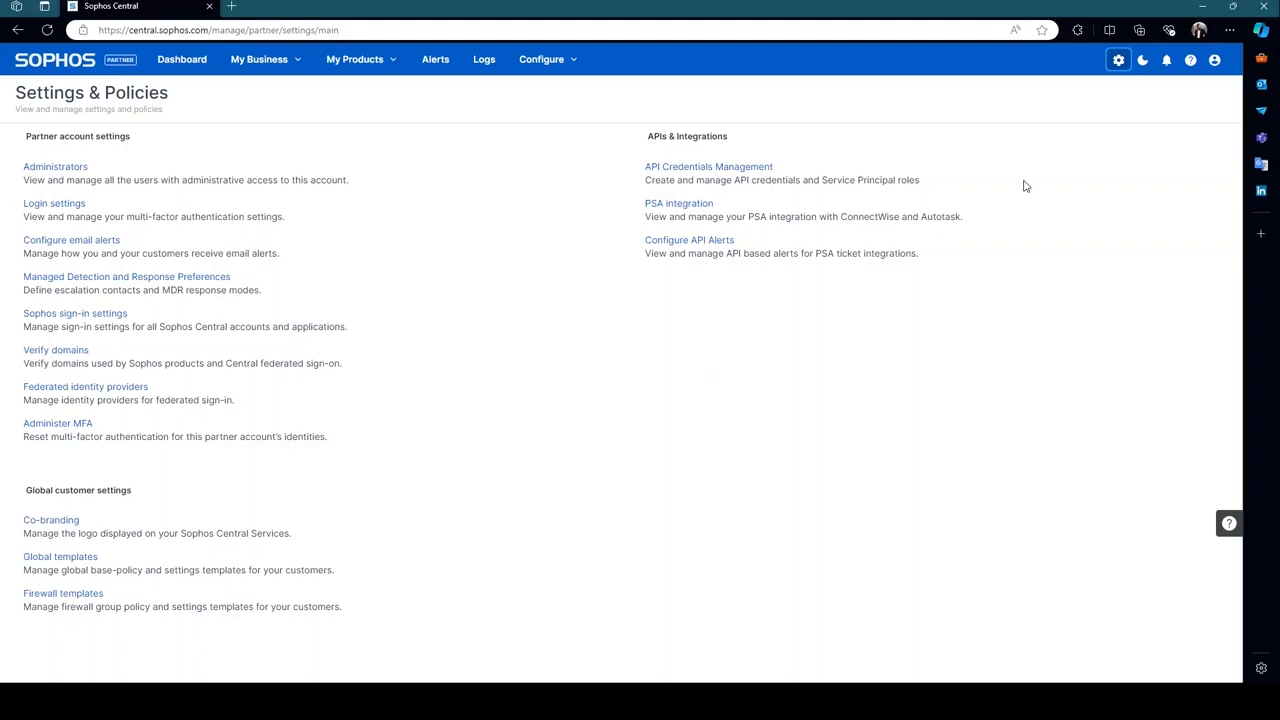
left_click(73, 169)
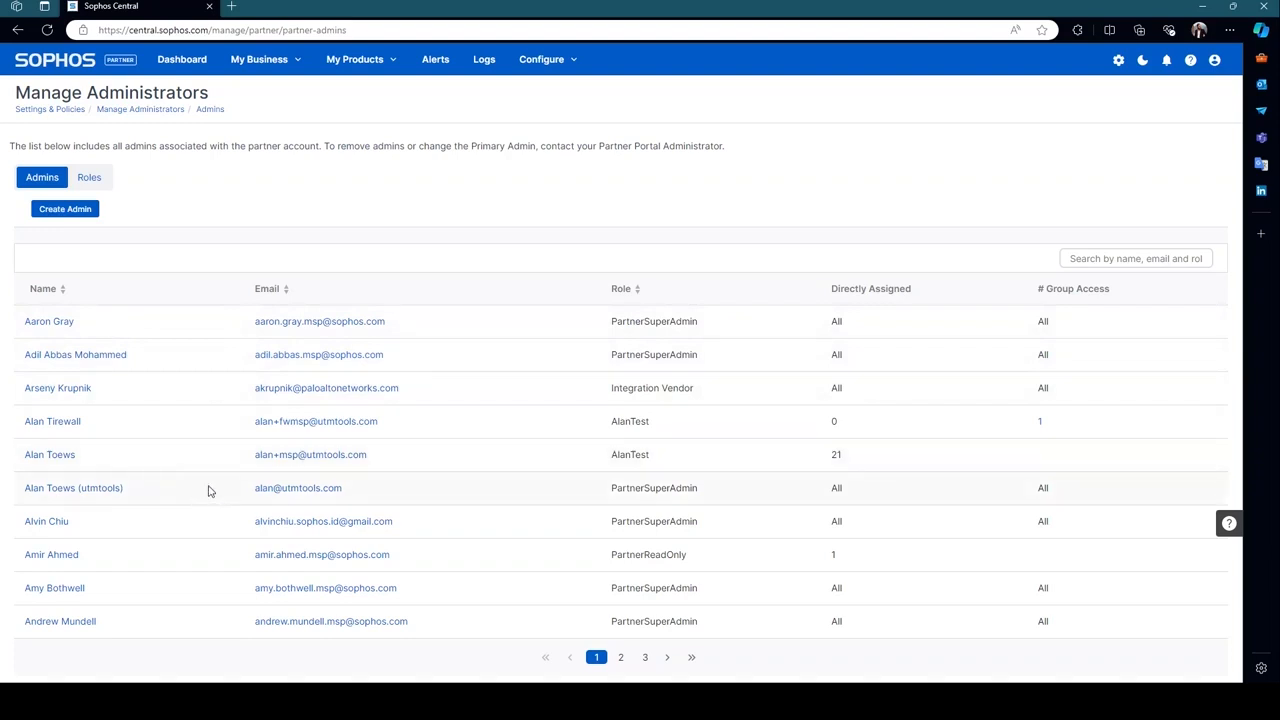
- Open the Partner Read-only administrator's Admin Details page
left_click(68, 556)
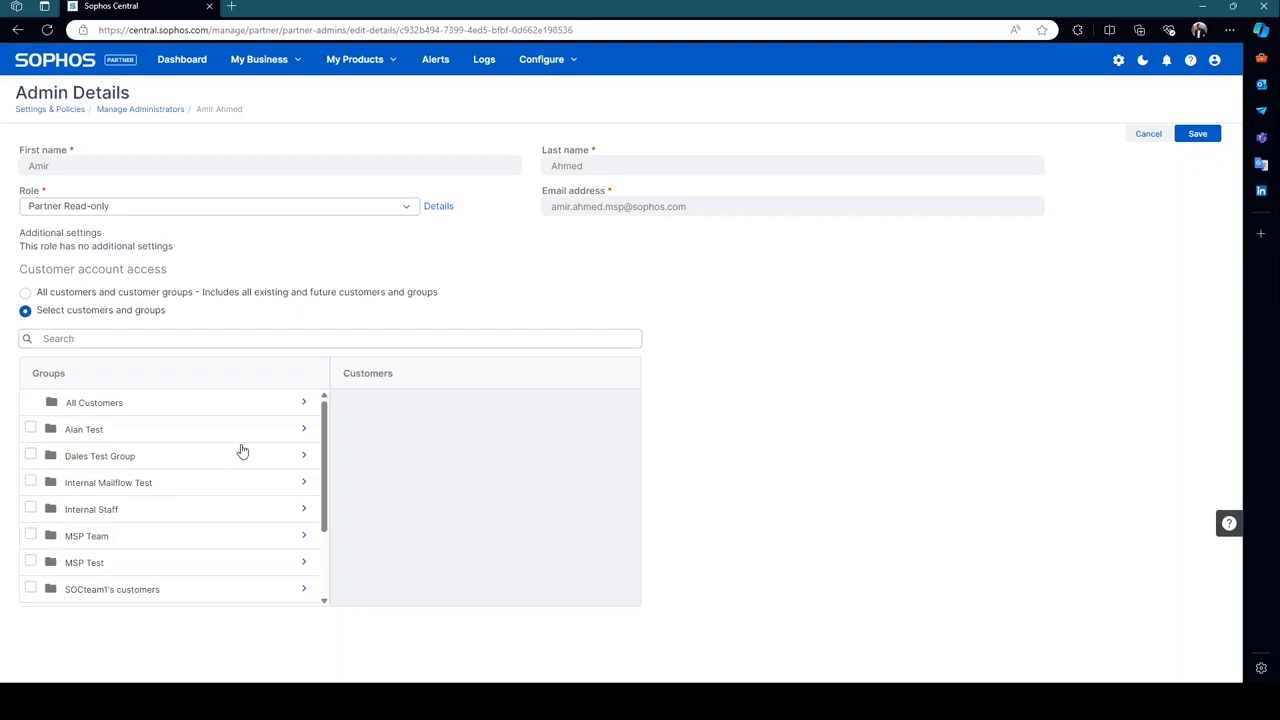
- Keep the Partner Read-only role and view the Role Details list of all administrator roles
left_click(203, 212)
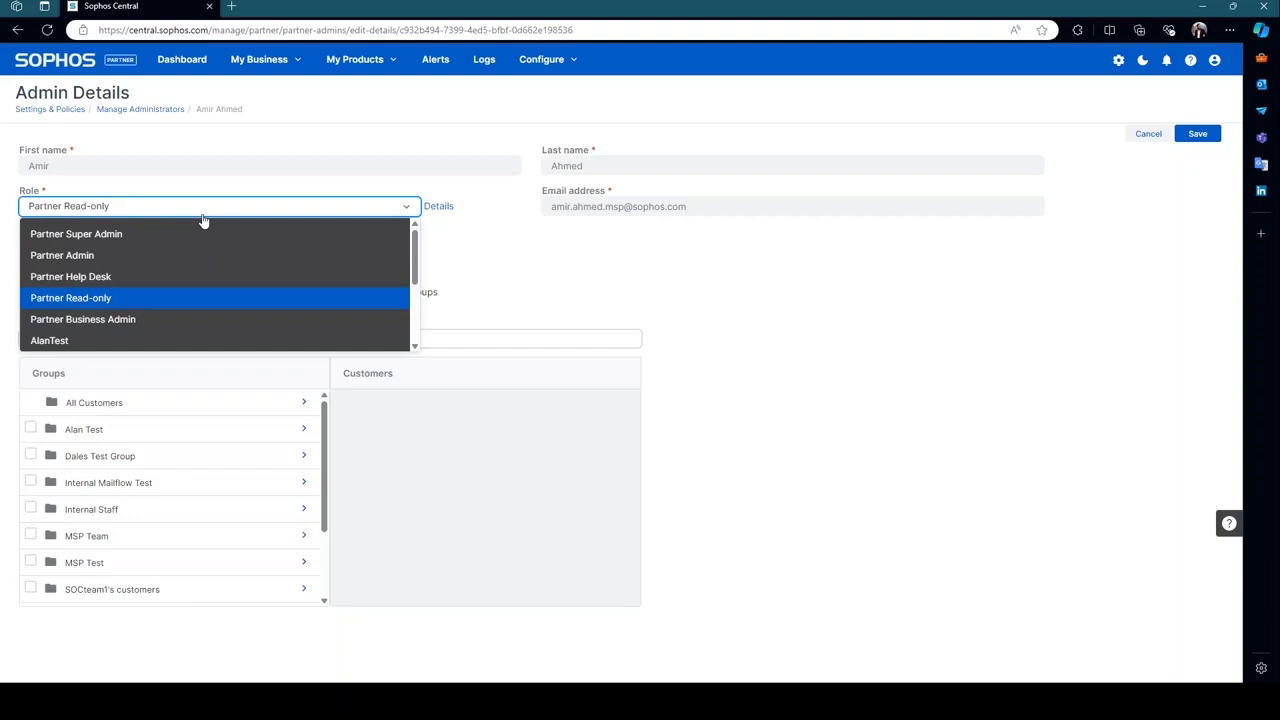
left_click(490, 226)
left_click(438, 207)
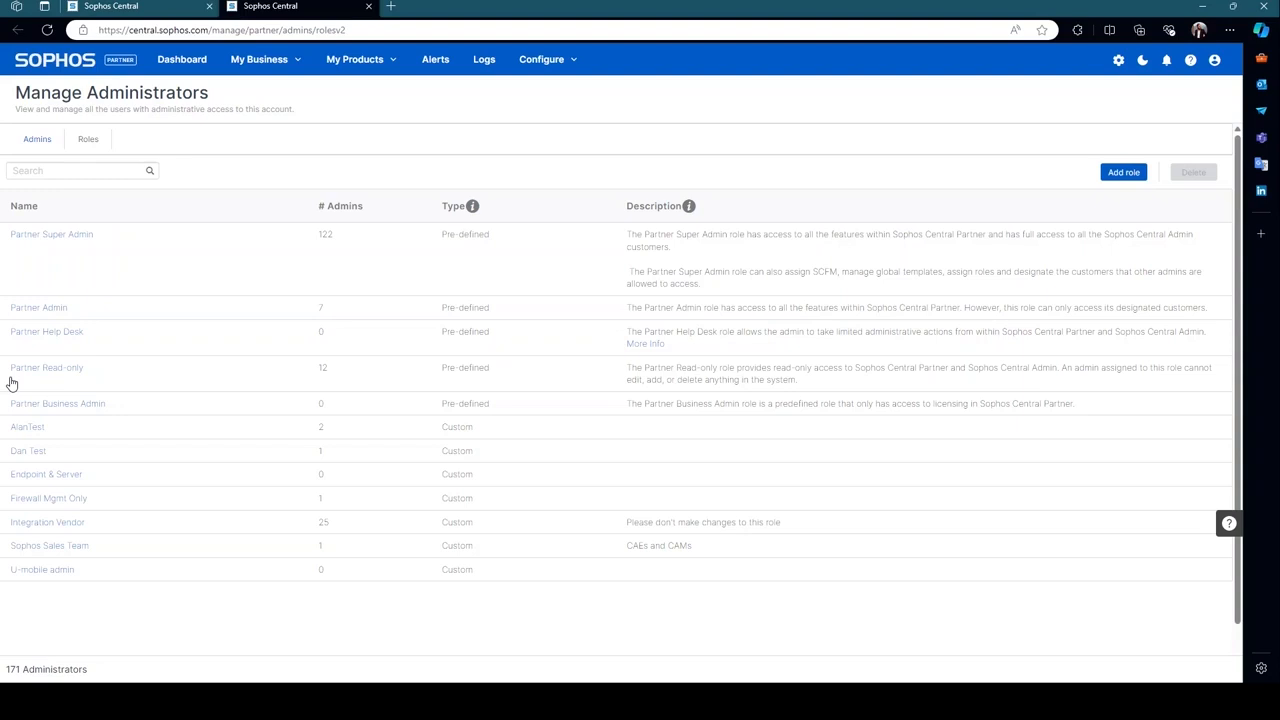
- From the Admins tab, reopen the Partner Read-only administrator's Admin Details
left_click(35, 137)
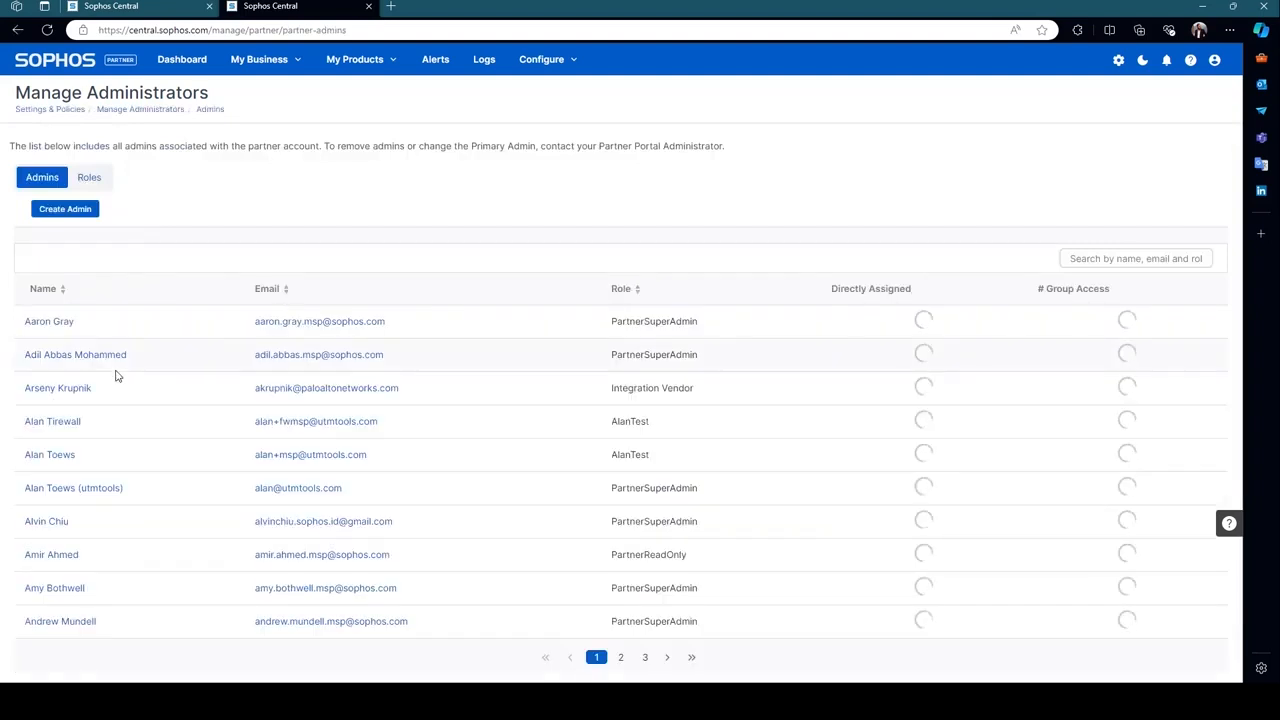
left_click(58, 556)
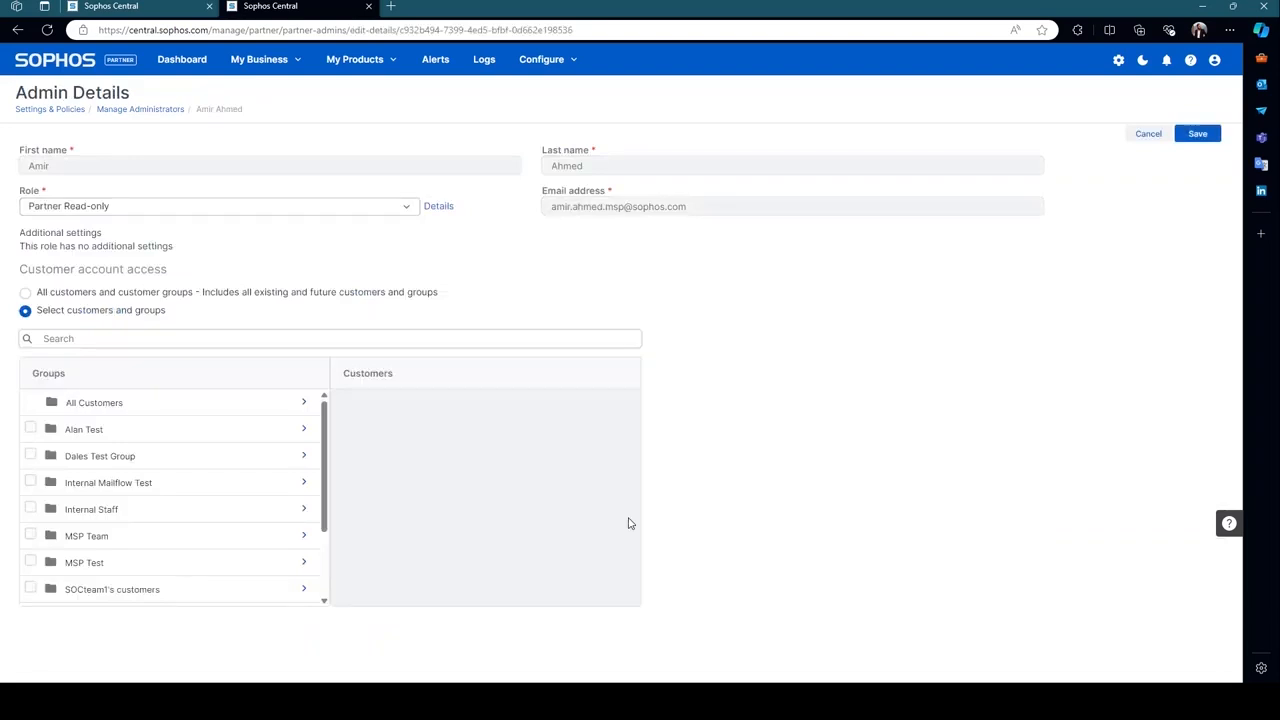
- Show All Customers in the Groups pane of Customer account access
left_click(305, 404)
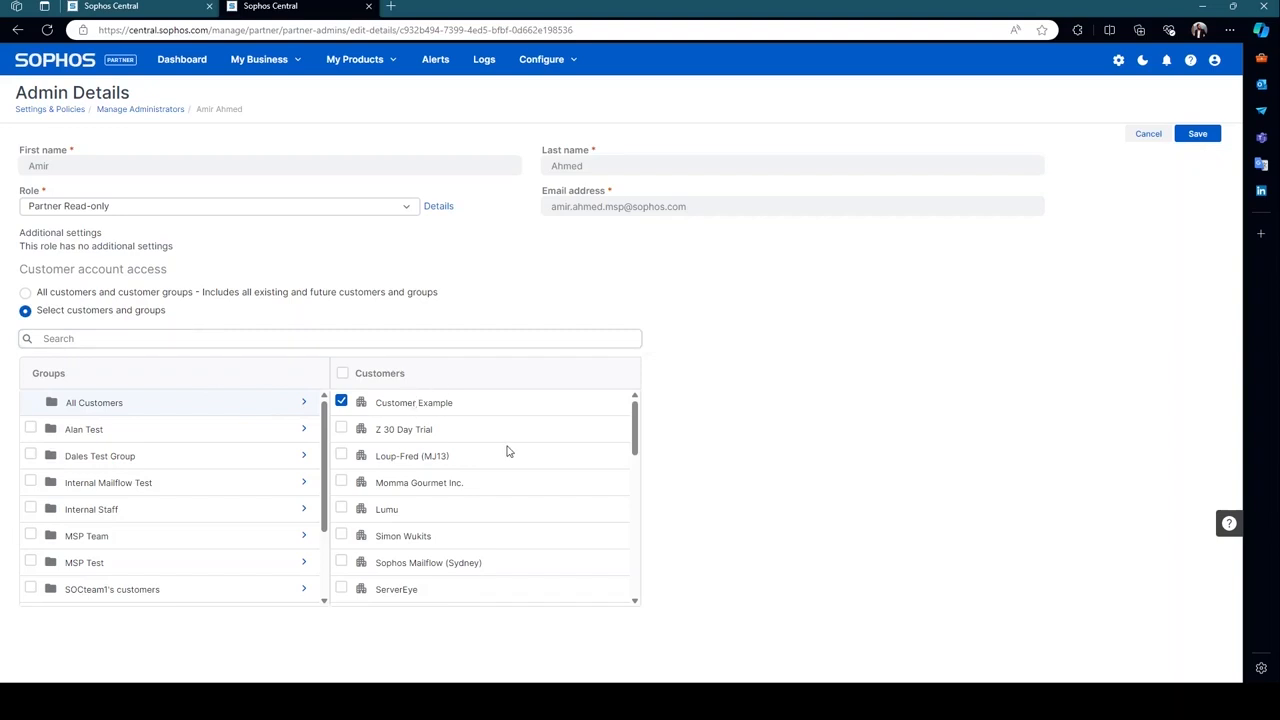
- Change the role to Partner Admin, grant MSP Team group access and remove Customer Example
left_click(140, 206)
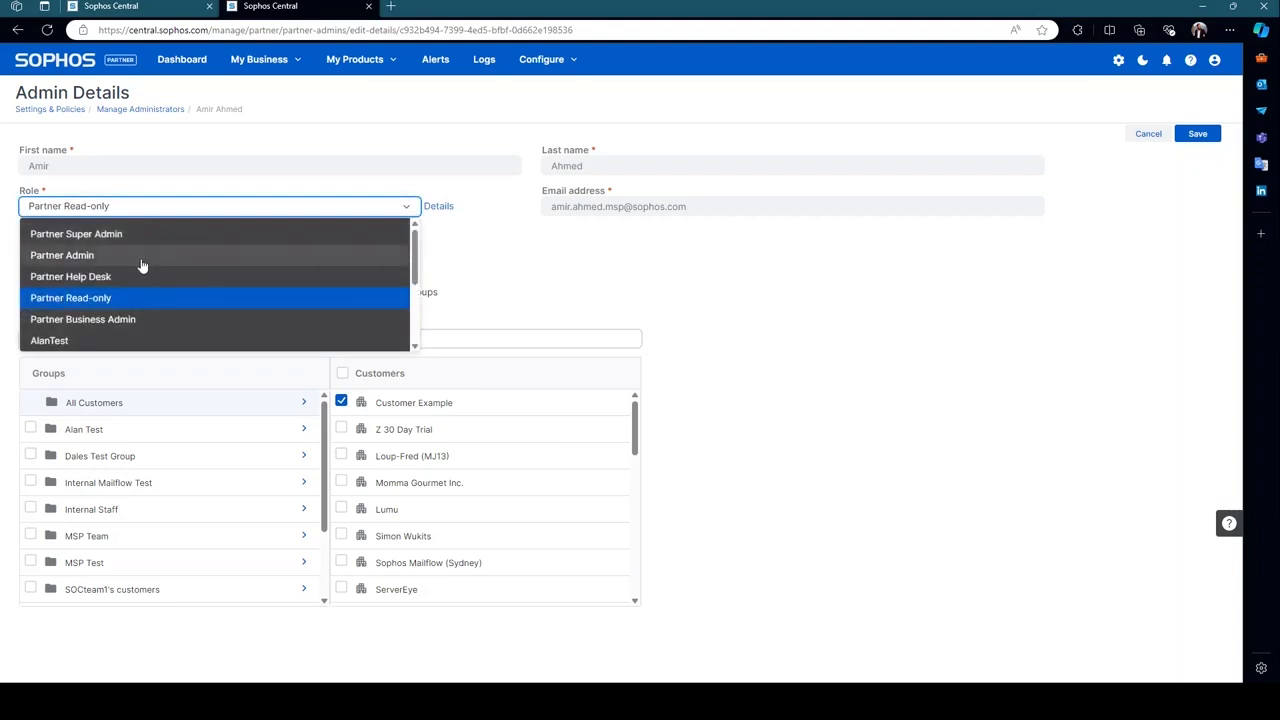
left_click(272, 256)
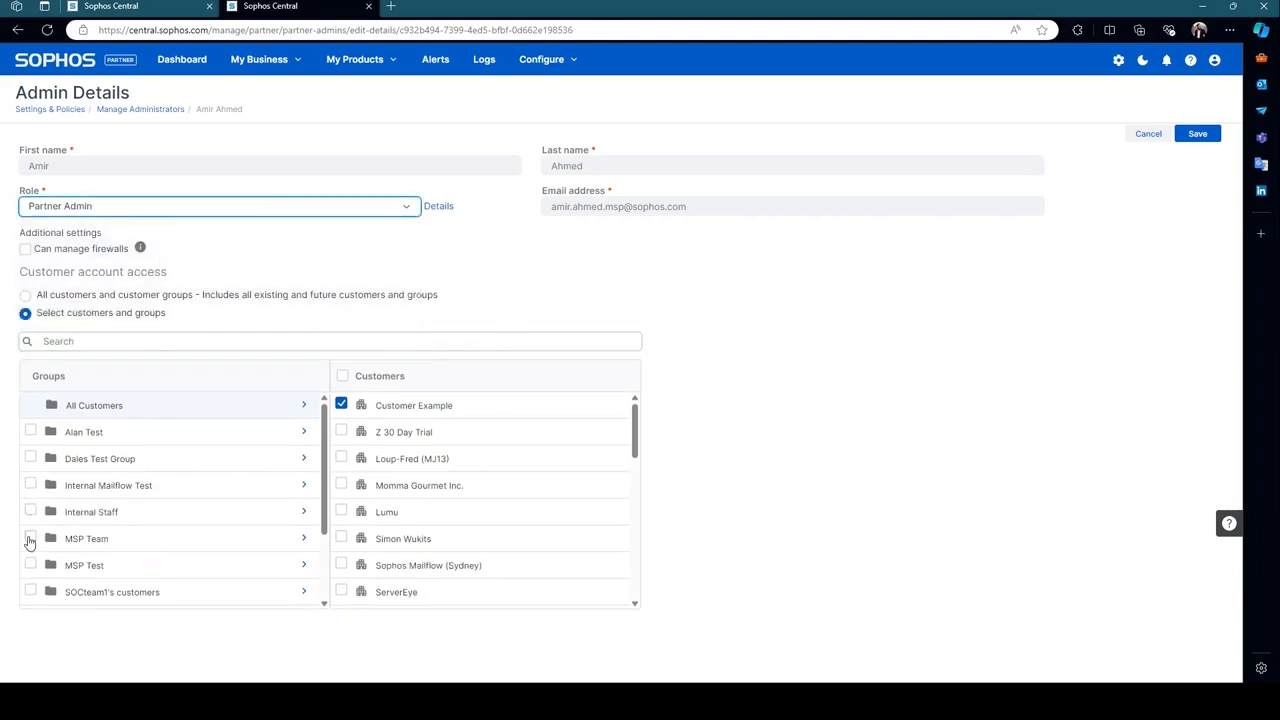
left_click(30, 539)
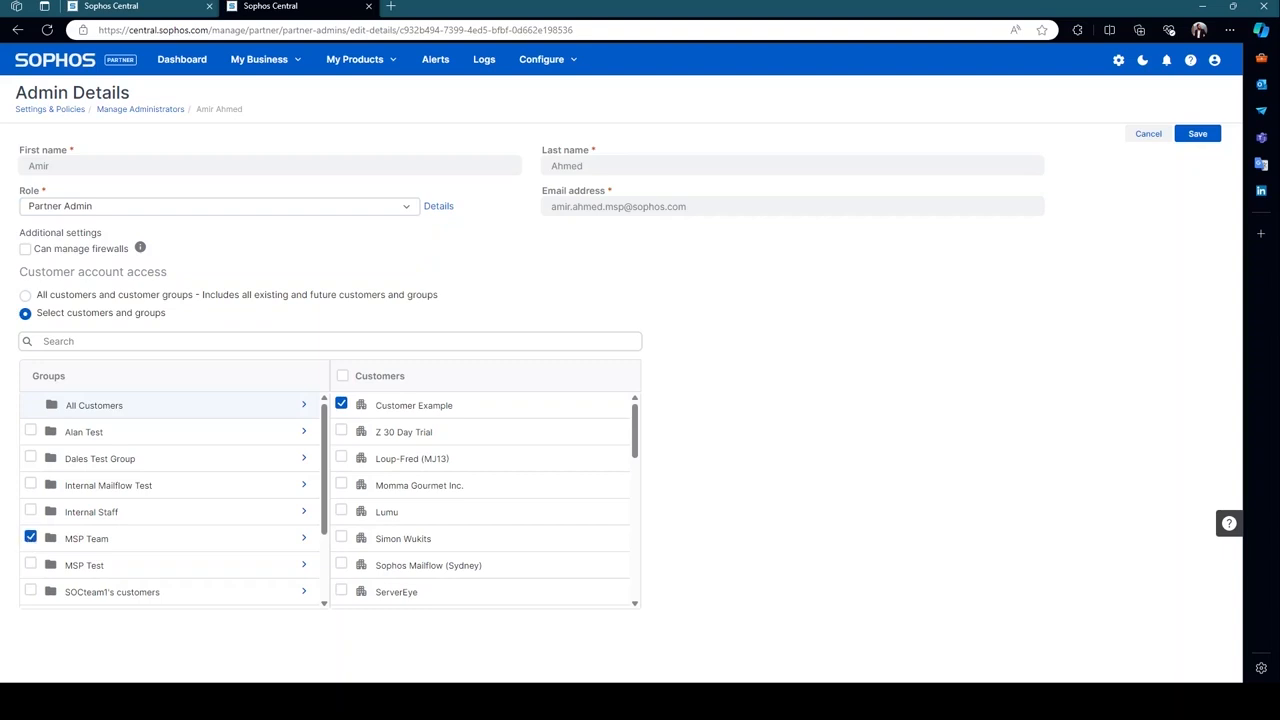
left_click(341, 405)
left_click(303, 539)
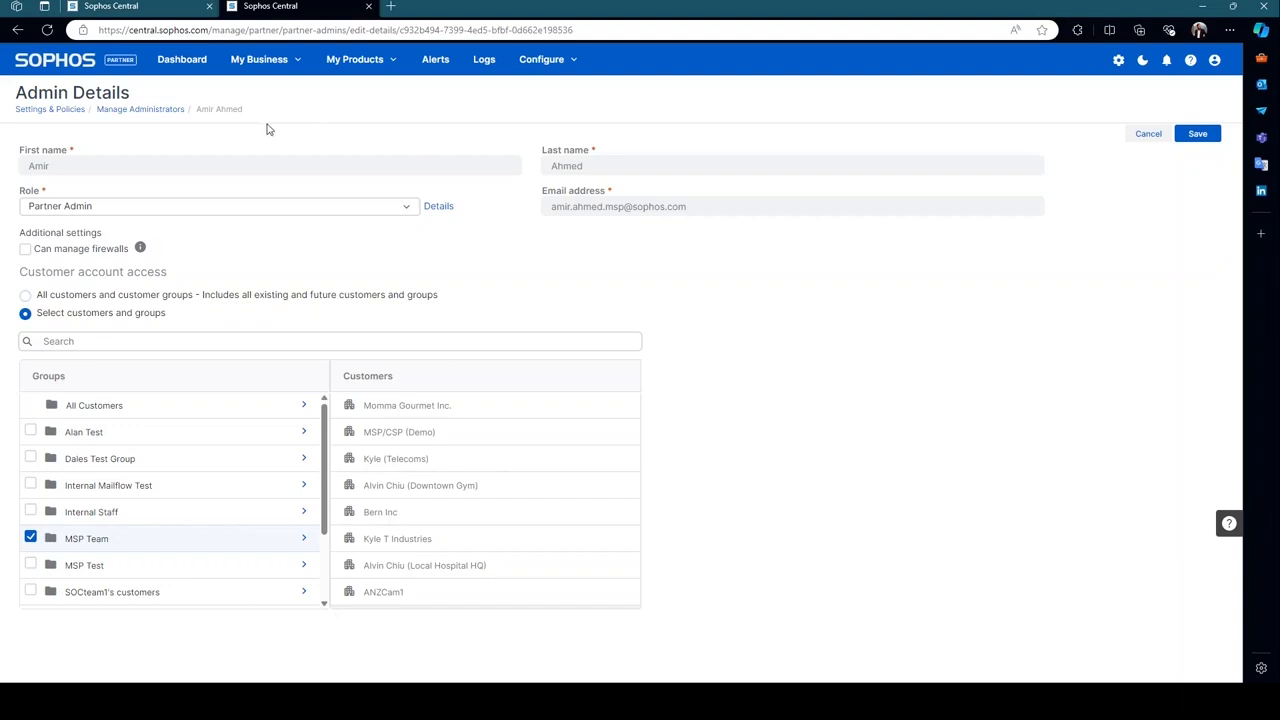
- Return to the partner Dashboard showing alert totals, monthly usage and licenses
left_click(190, 62)
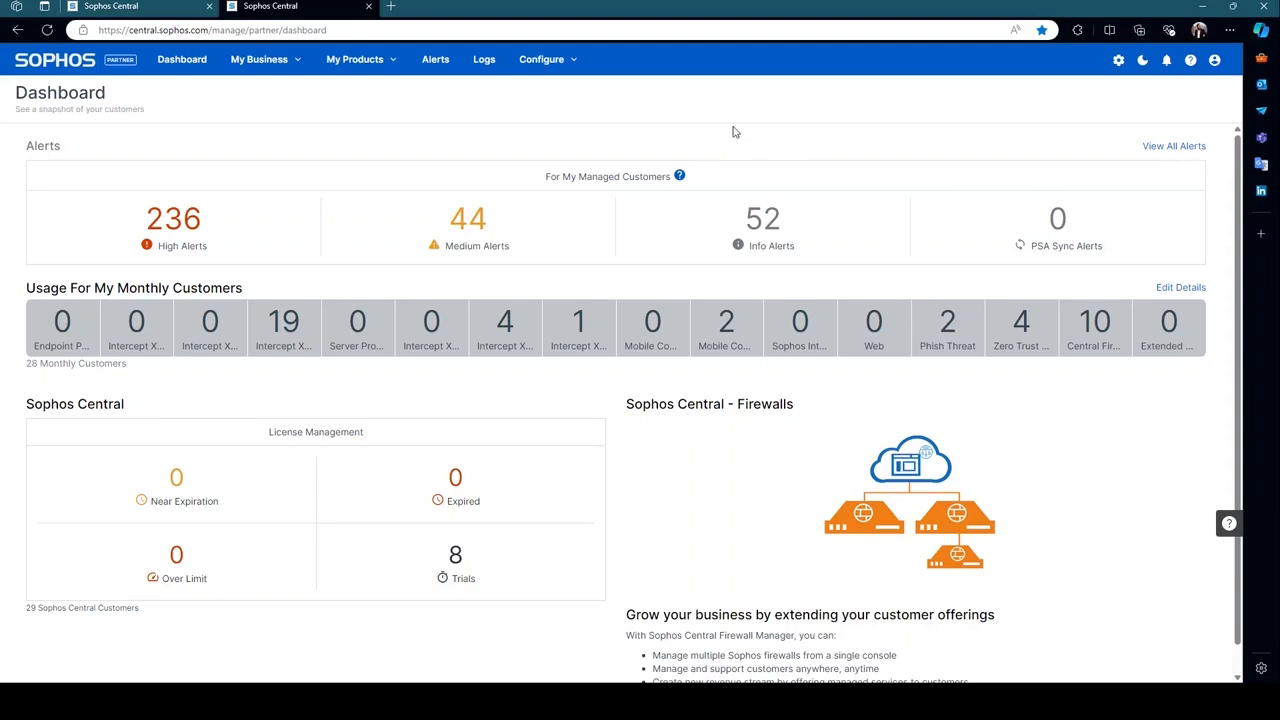
- Open the Alerts page listing 332 alerts across all managed customers
left_click(434, 62)
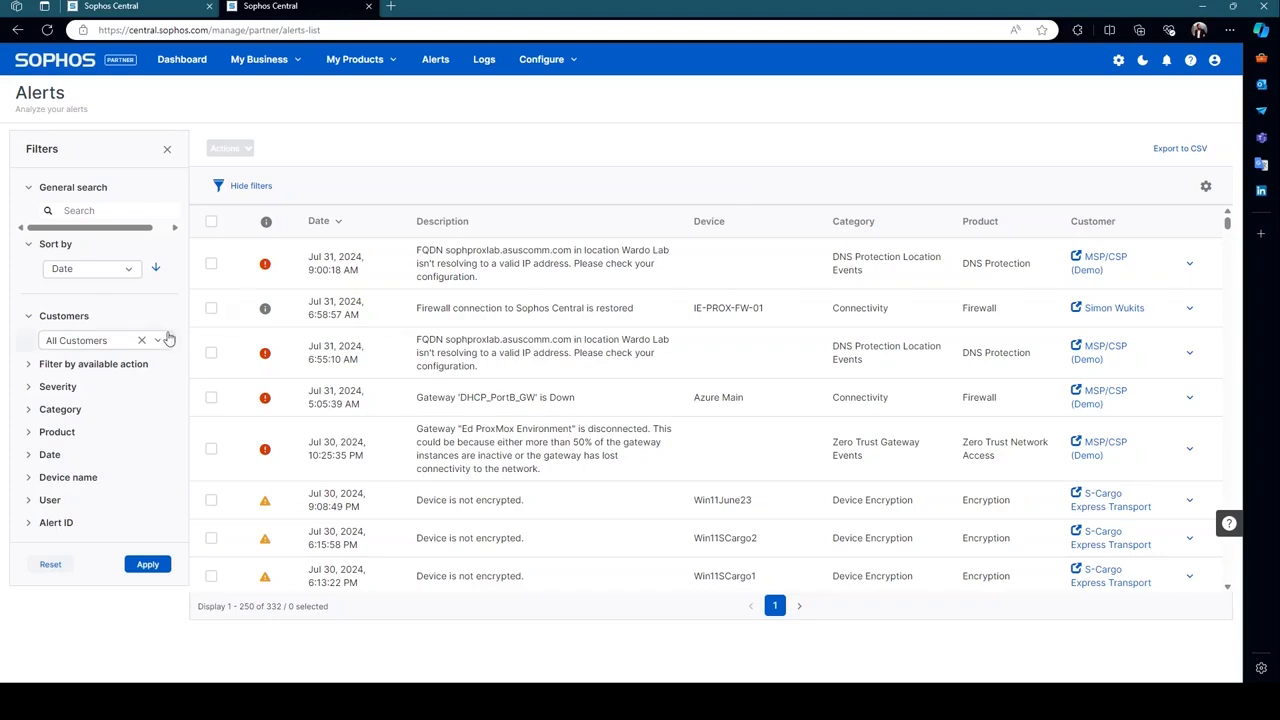
left_click(211, 264)
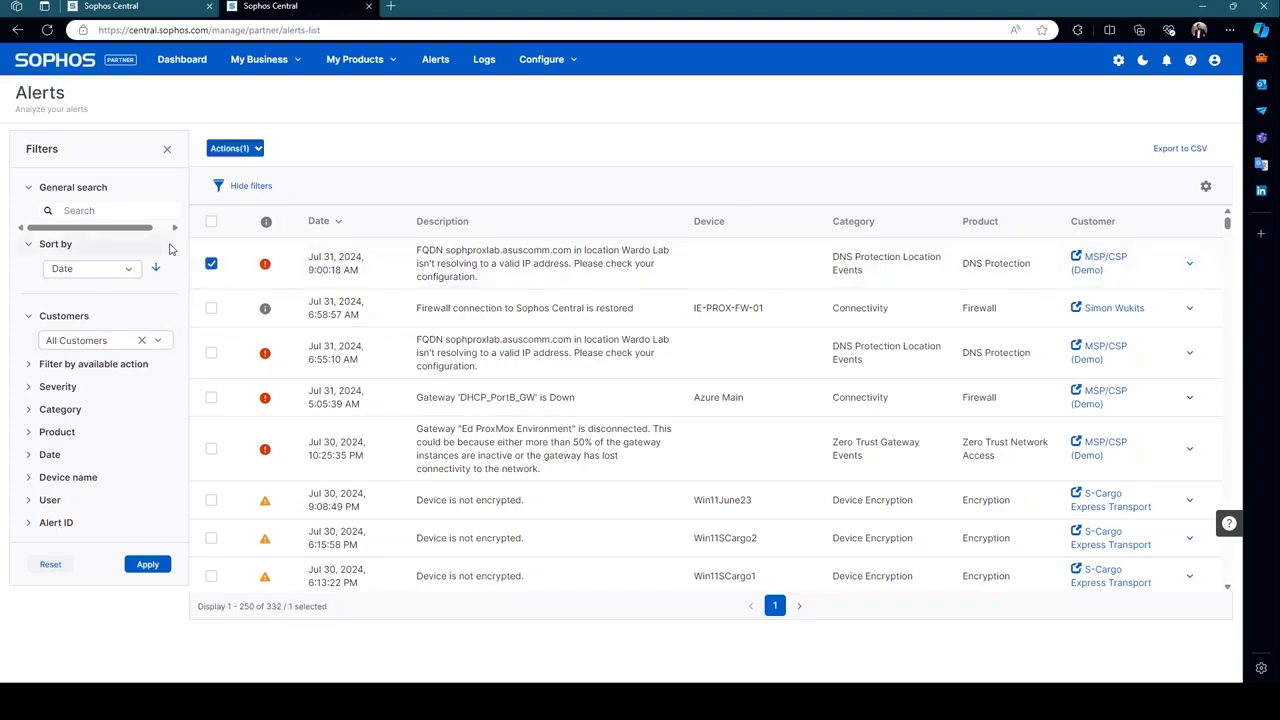
left_click(257, 150)
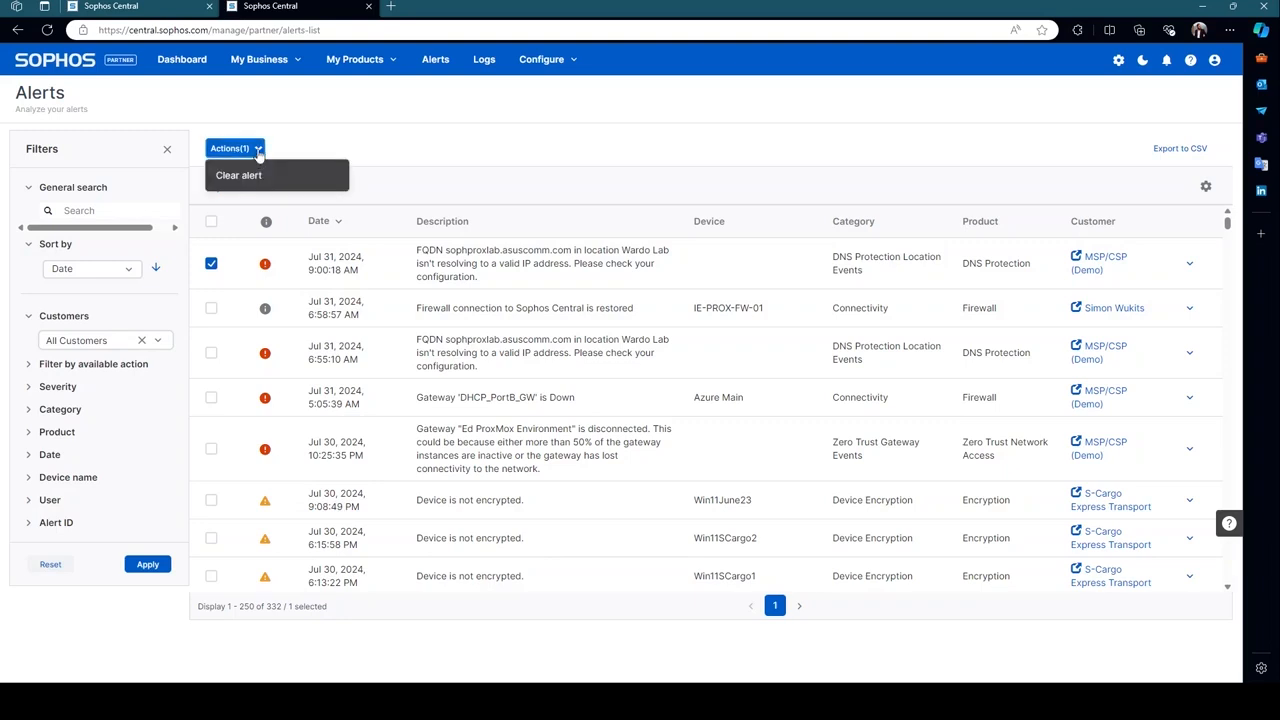
left_click(395, 146)
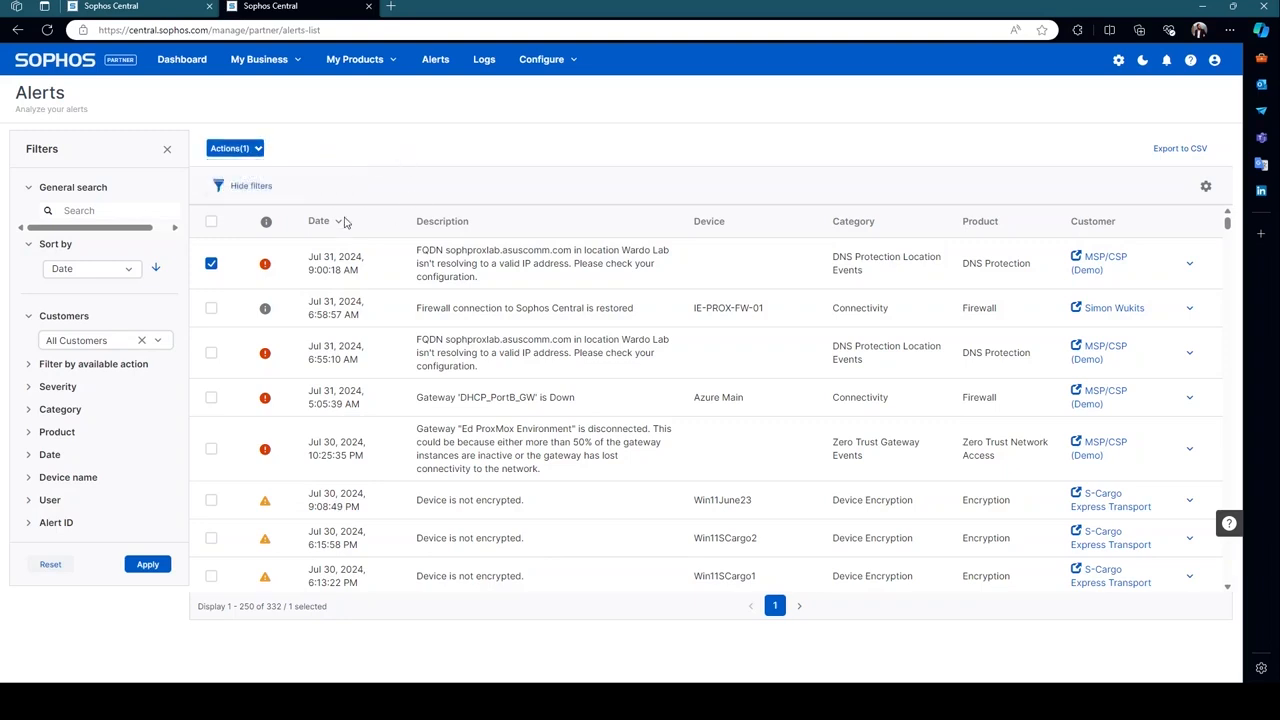
left_click(211, 265)
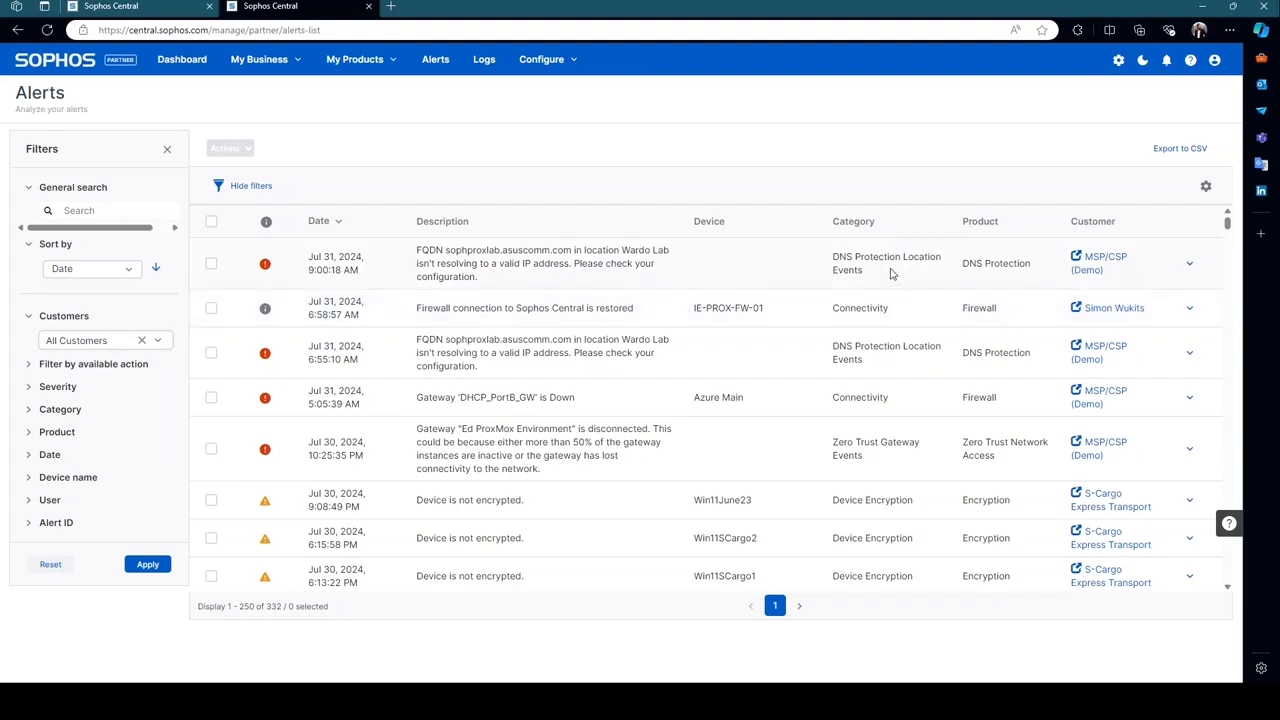
- Open the customer dashboard for the 'Firewall connection to Sophos Central is restored' alert in a new tab
left_click(1093, 312)
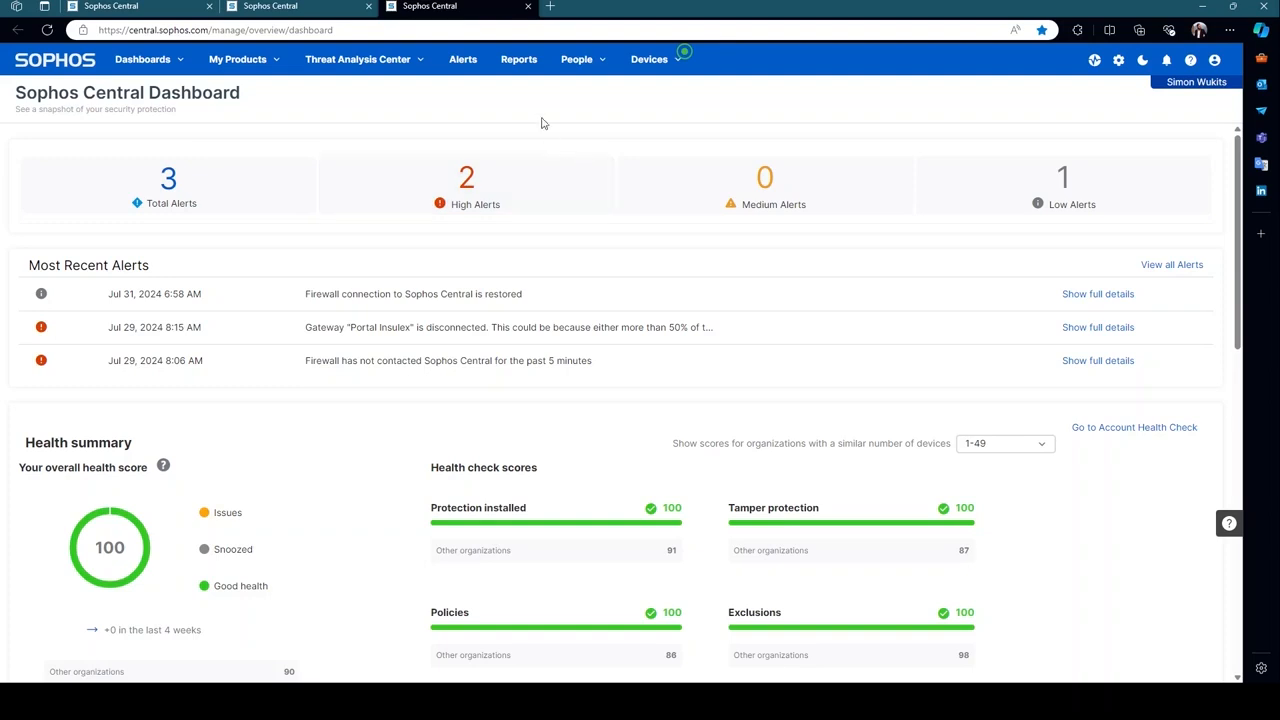
- Close the customer tab, expand the first alert's details, then open the Logs page
left_click(528, 8)
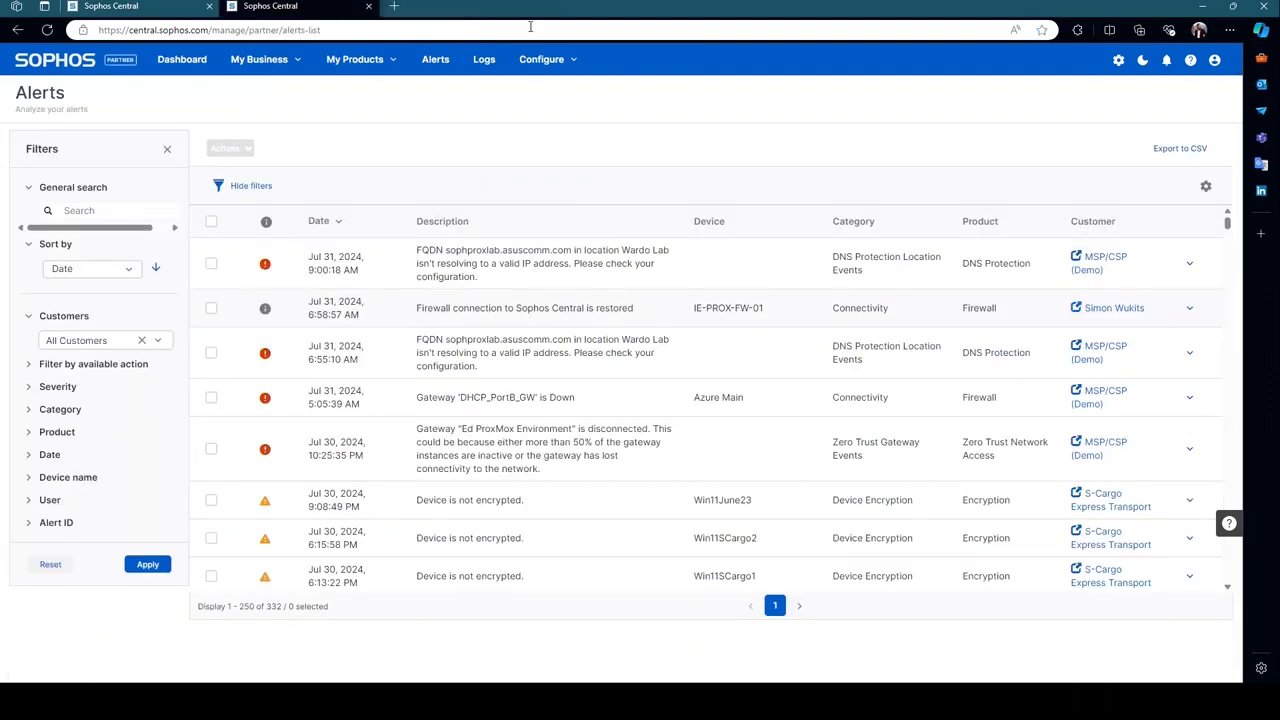
left_click(1189, 263)
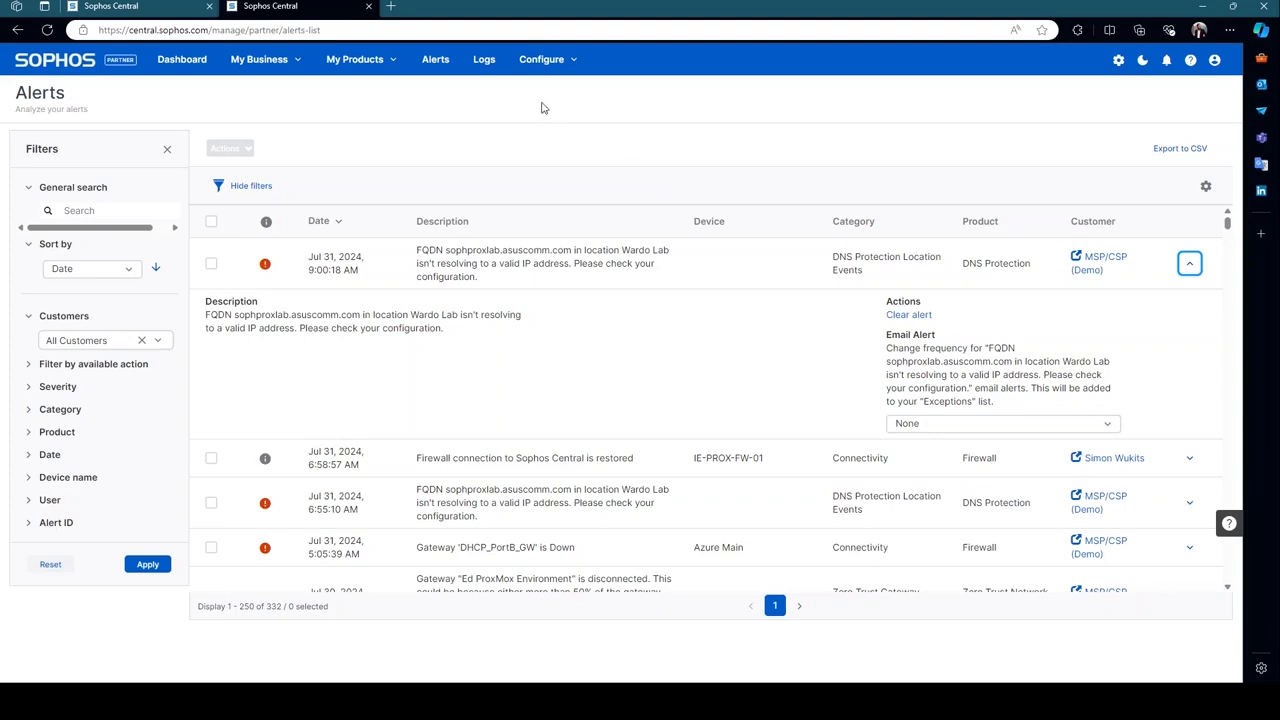
left_click(487, 62)
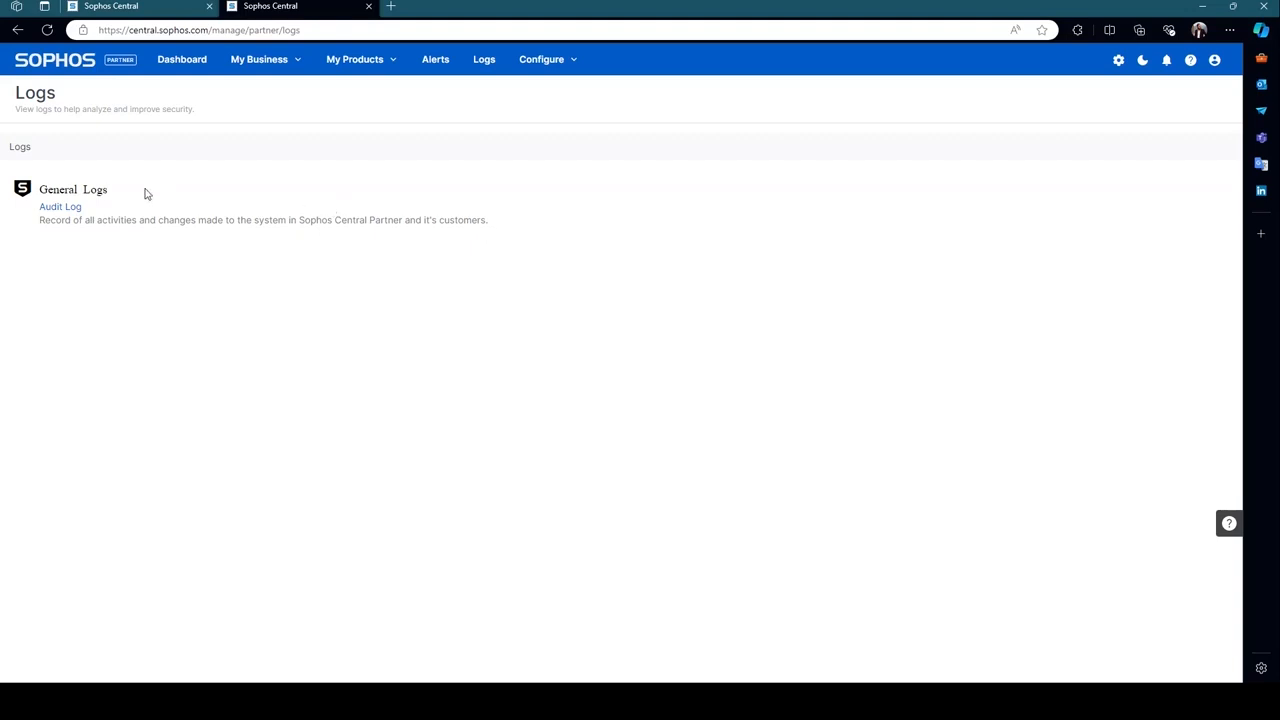
- Open the Audit Log and highlight the 'Manage customer' description in its first row
left_click(80, 208)
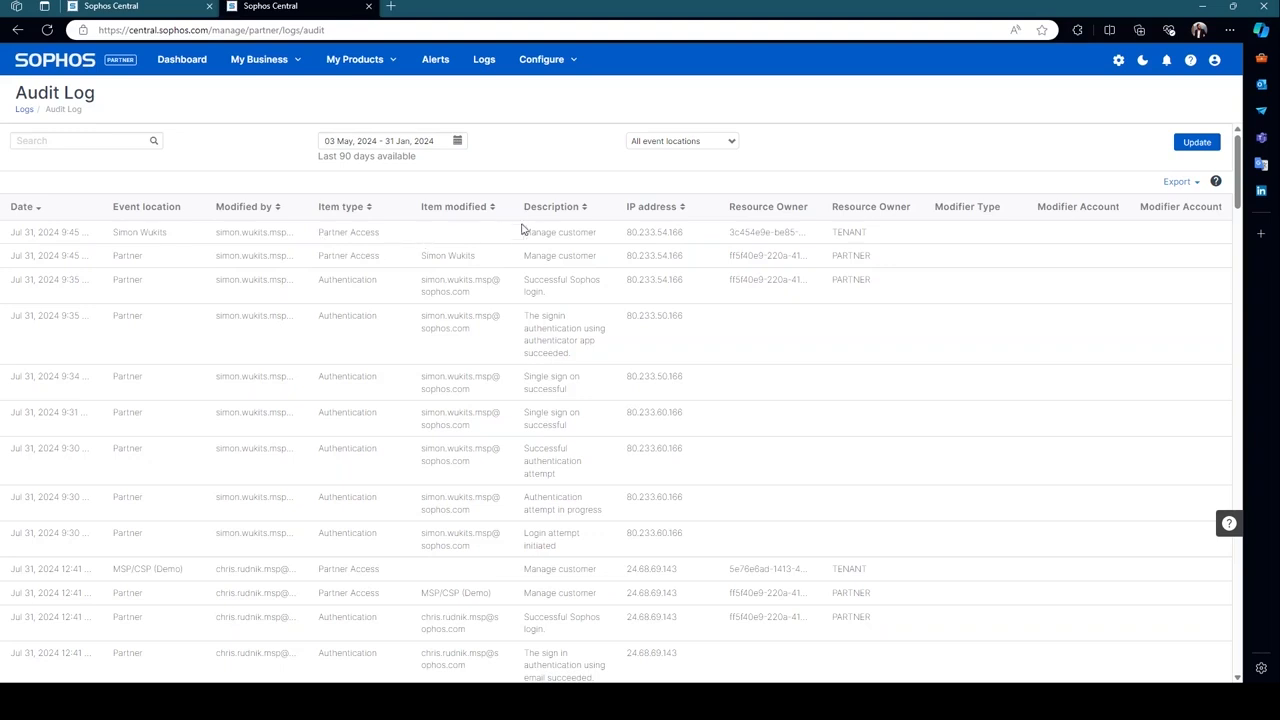
left_click_drag(523, 233, 605, 236)
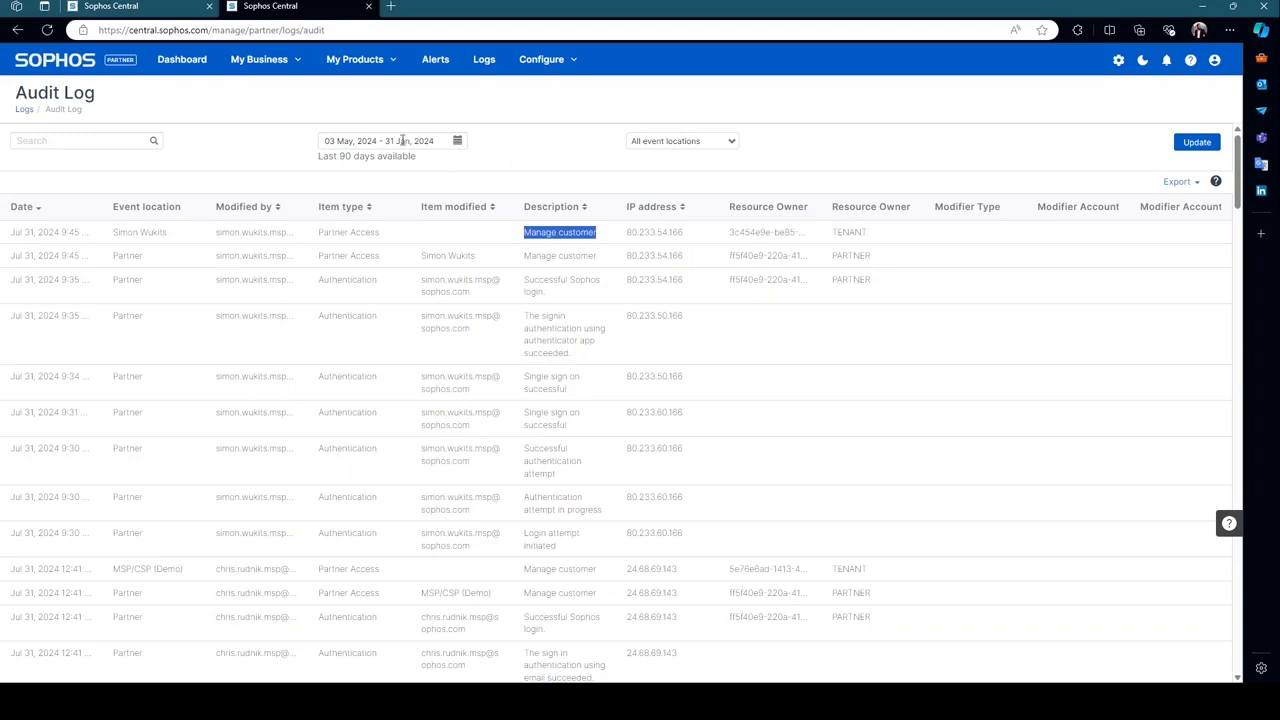
left_click(275, 66)
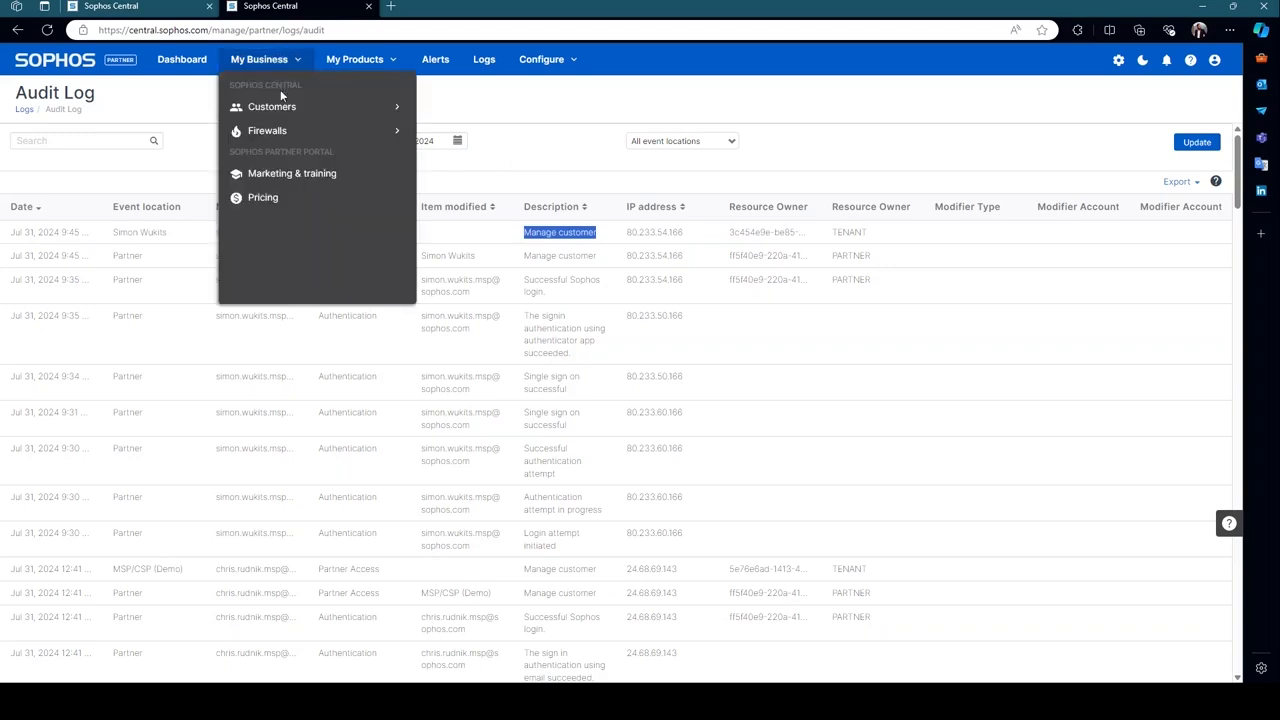
- Open the Customers list and review the 'last 30 days' and 'Show All Customers' filter options
mouse_move(286, 106)
left_click(455, 107)
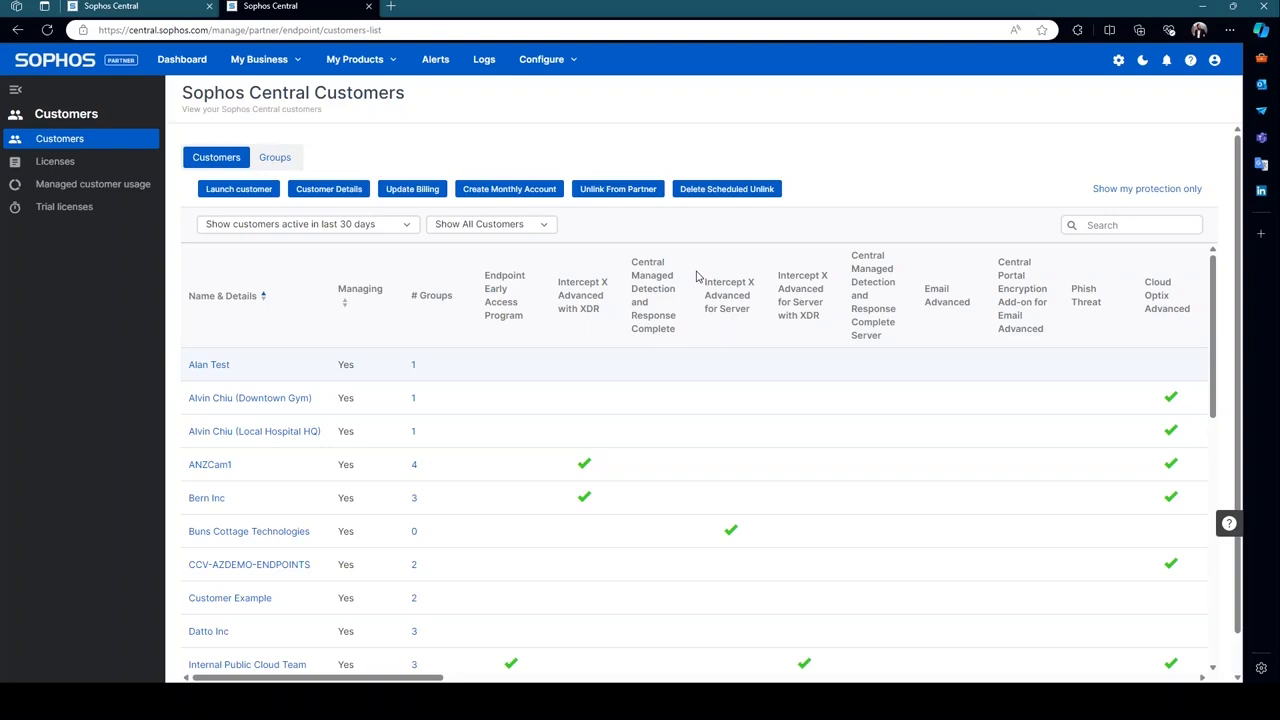
left_click(374, 226)
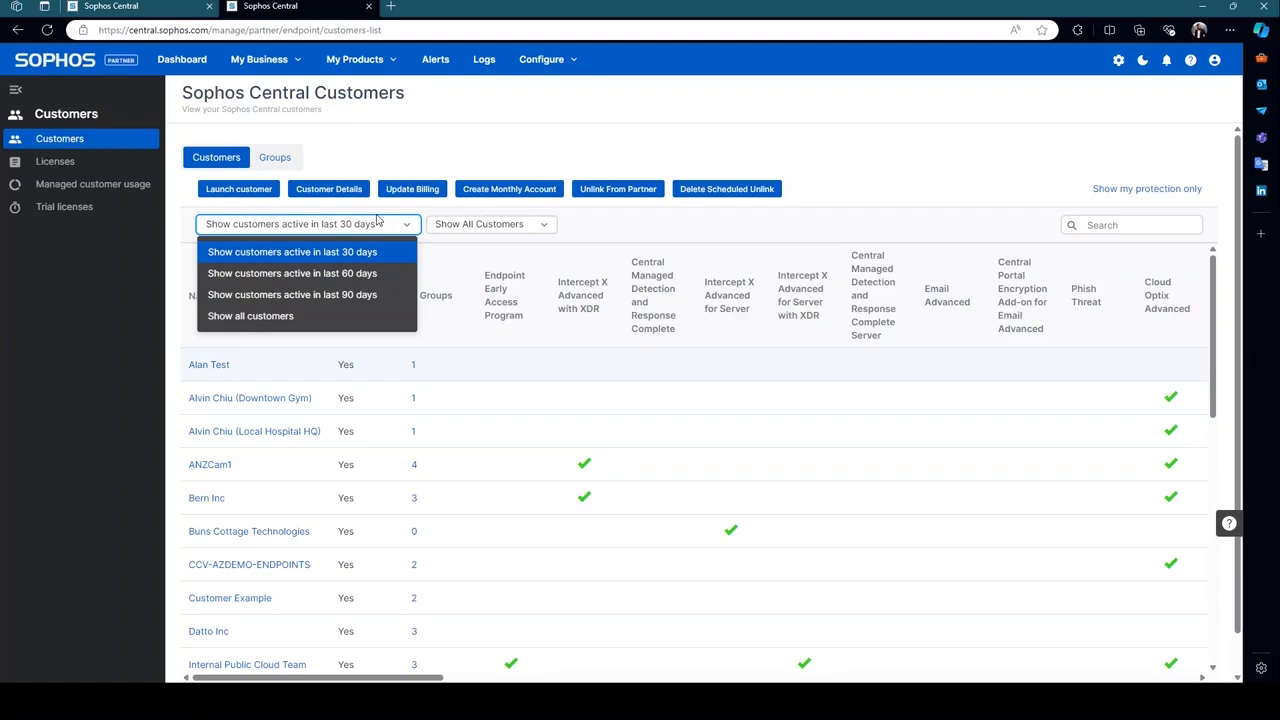
left_click(543, 229)
left_click(549, 229)
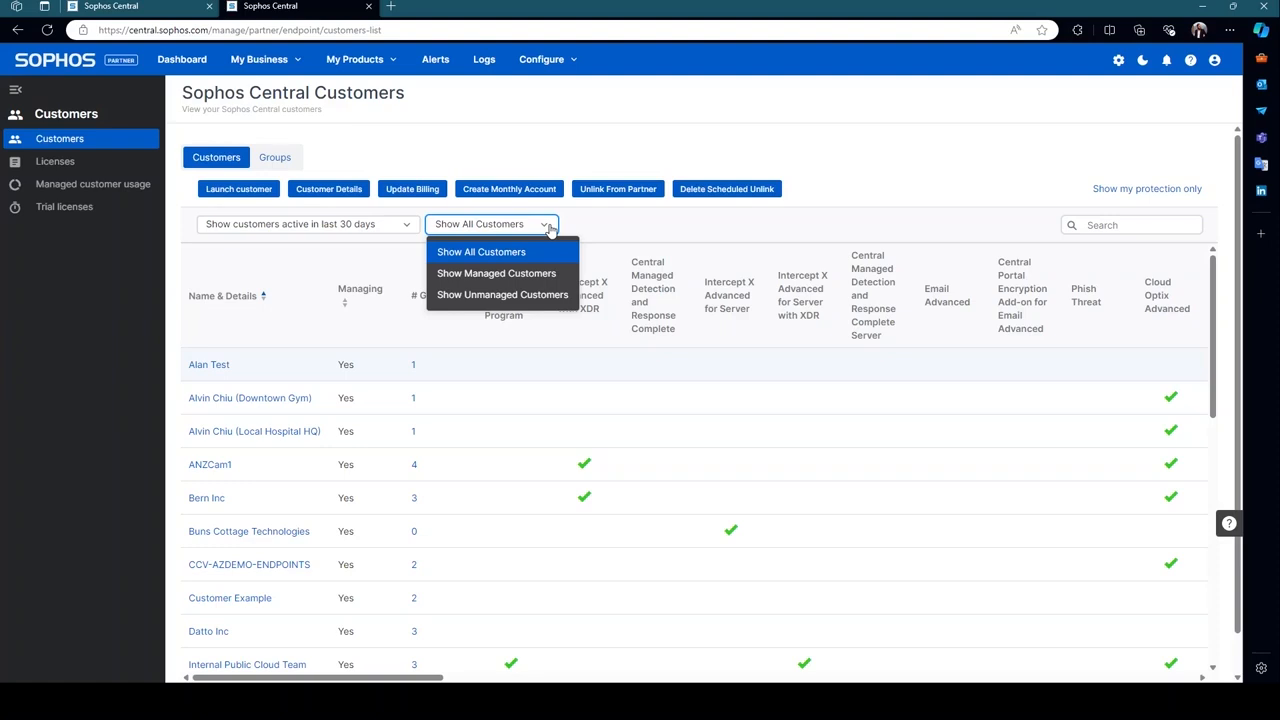
left_click(969, 188)
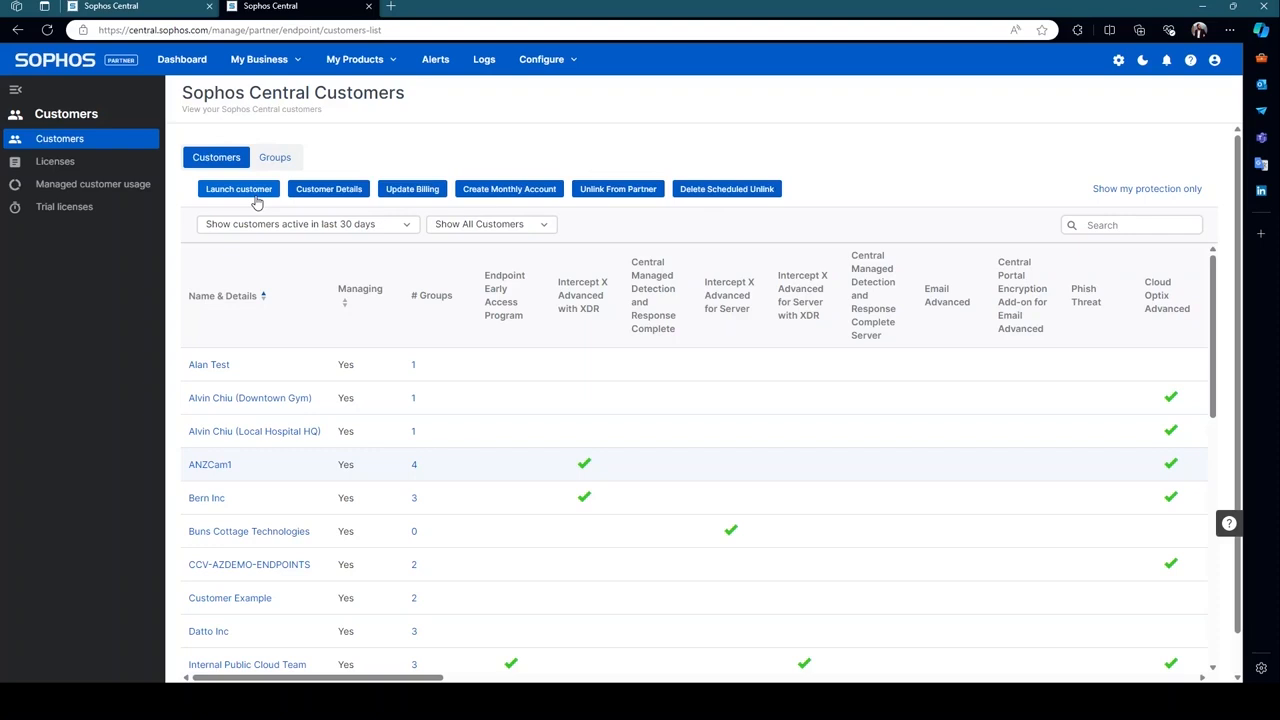
- Open ANZCam1's Customer Details and scroll through its group assignments and 3 licenses in use
left_click(325, 192)
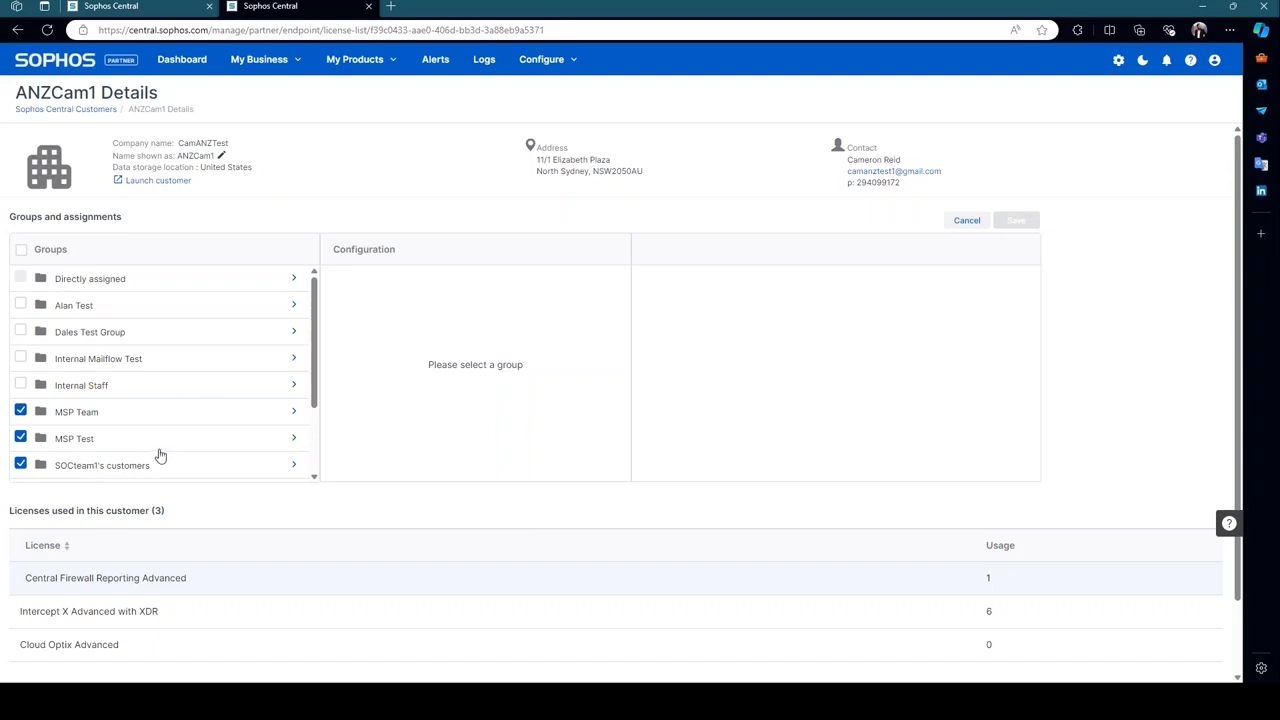
scroll(163, 455, "down", 2)
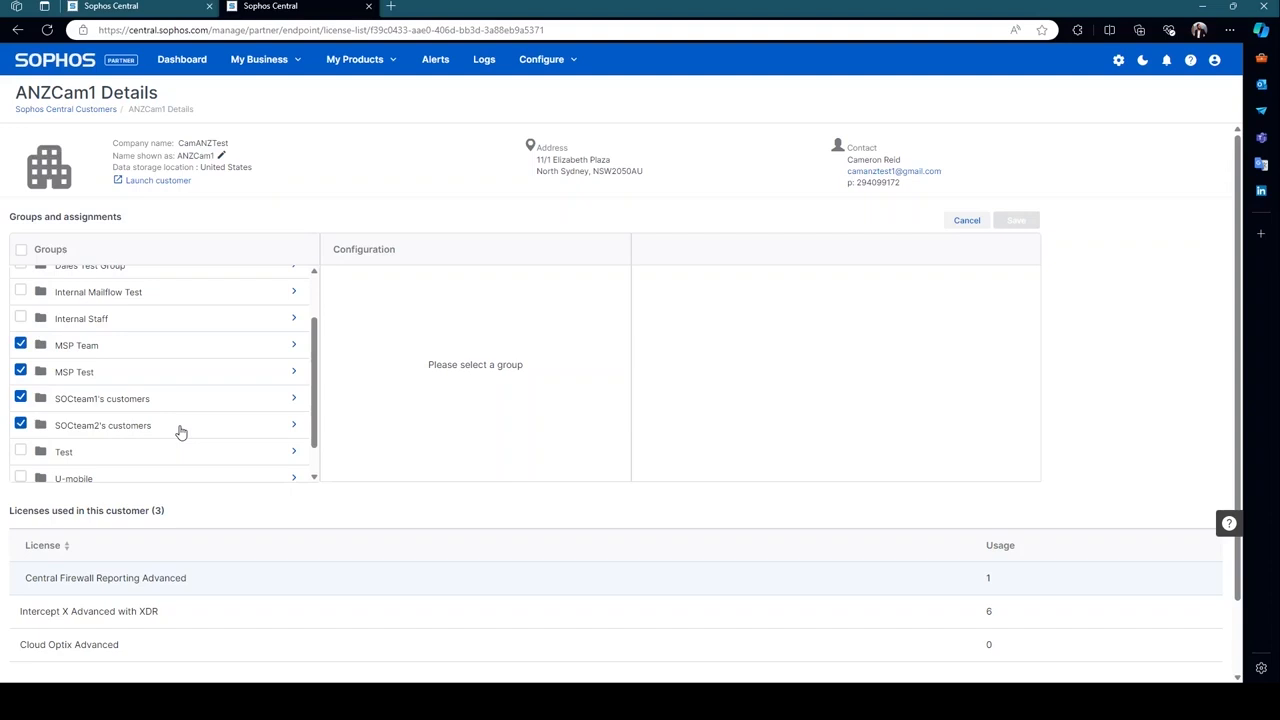
scroll(181, 432, "down", 3)
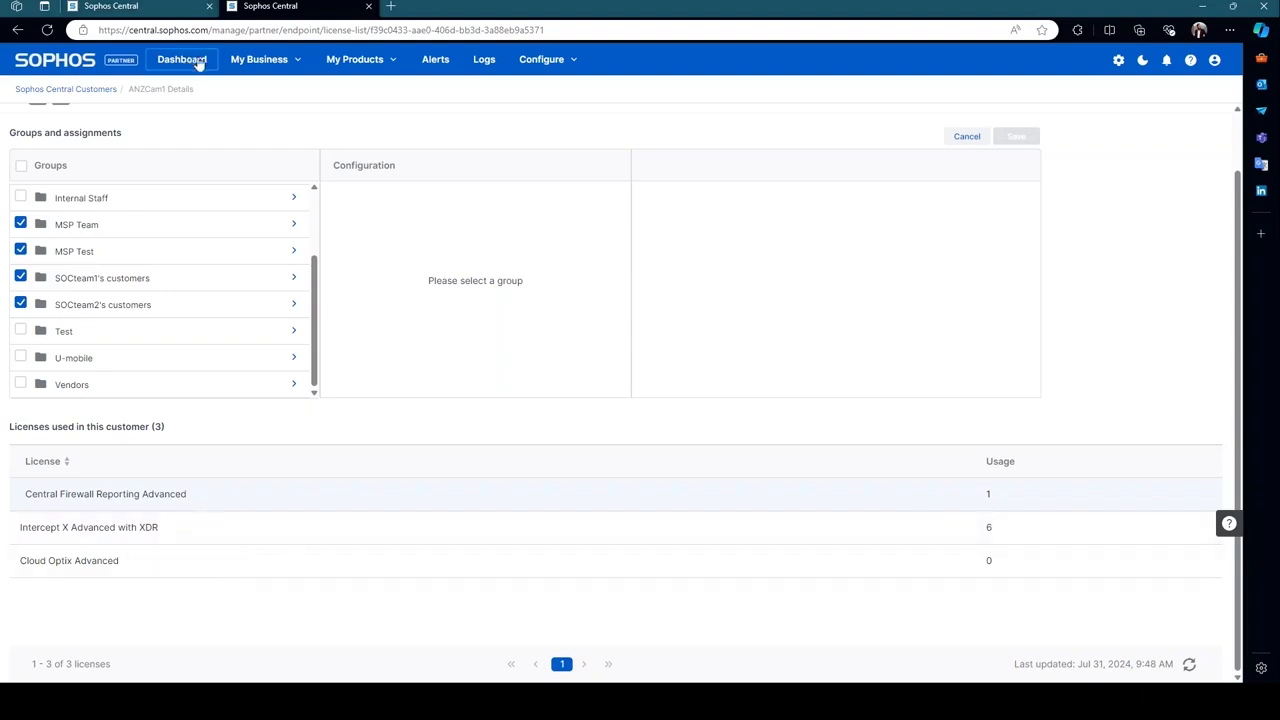
- Return to the customer list through My Business > Customers > Customers
left_click(255, 67)
mouse_move(278, 106)
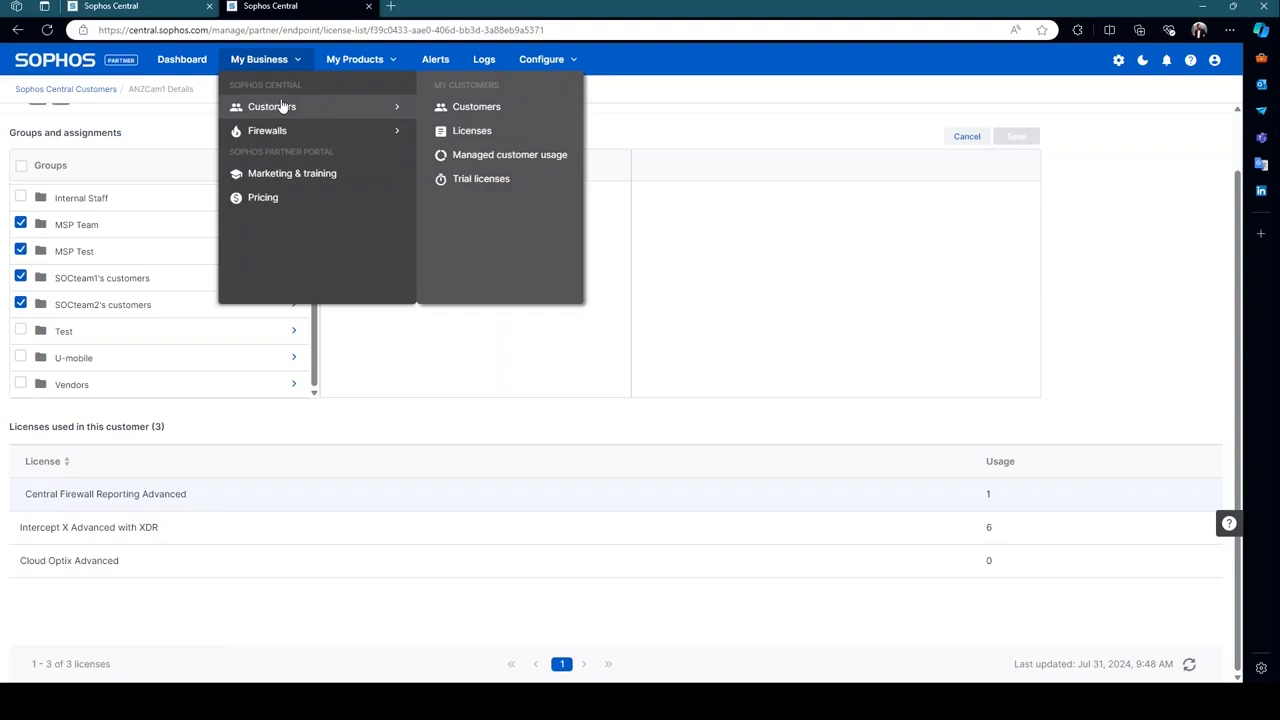
left_click(512, 106)
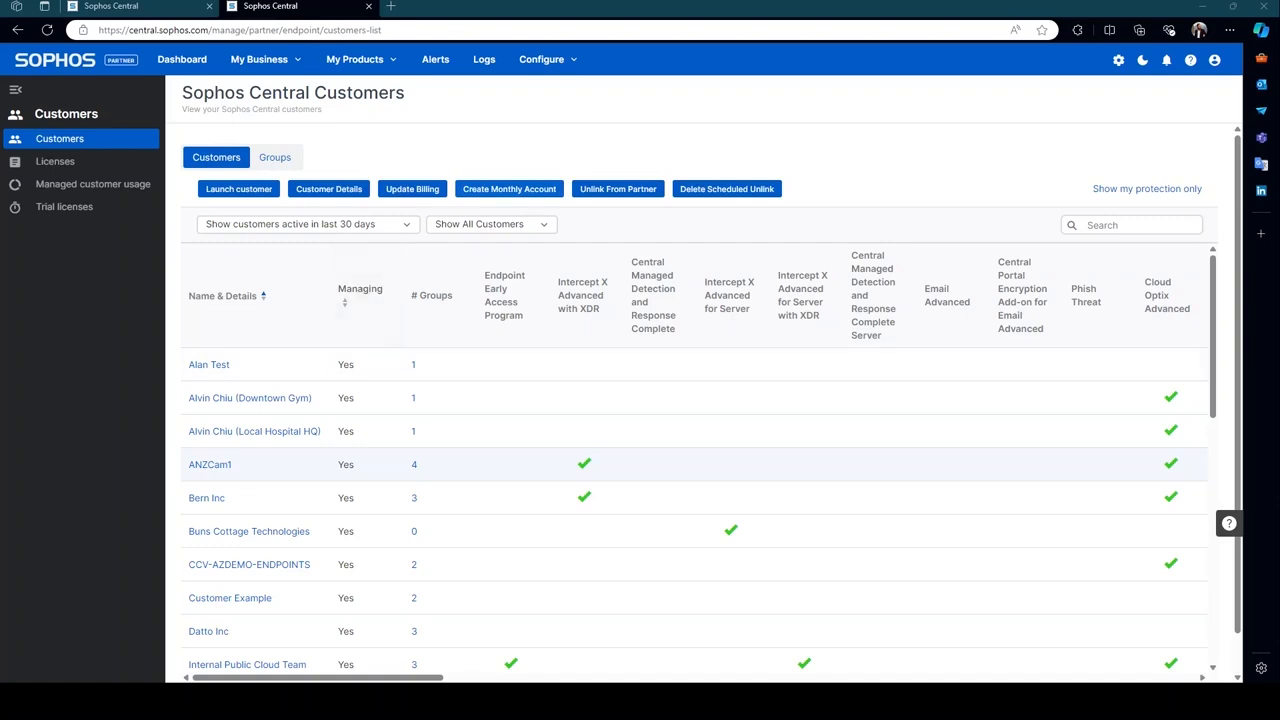
- Start a Create Monthly Account form and keep Ireland as the data storage location
left_click(540, 190)
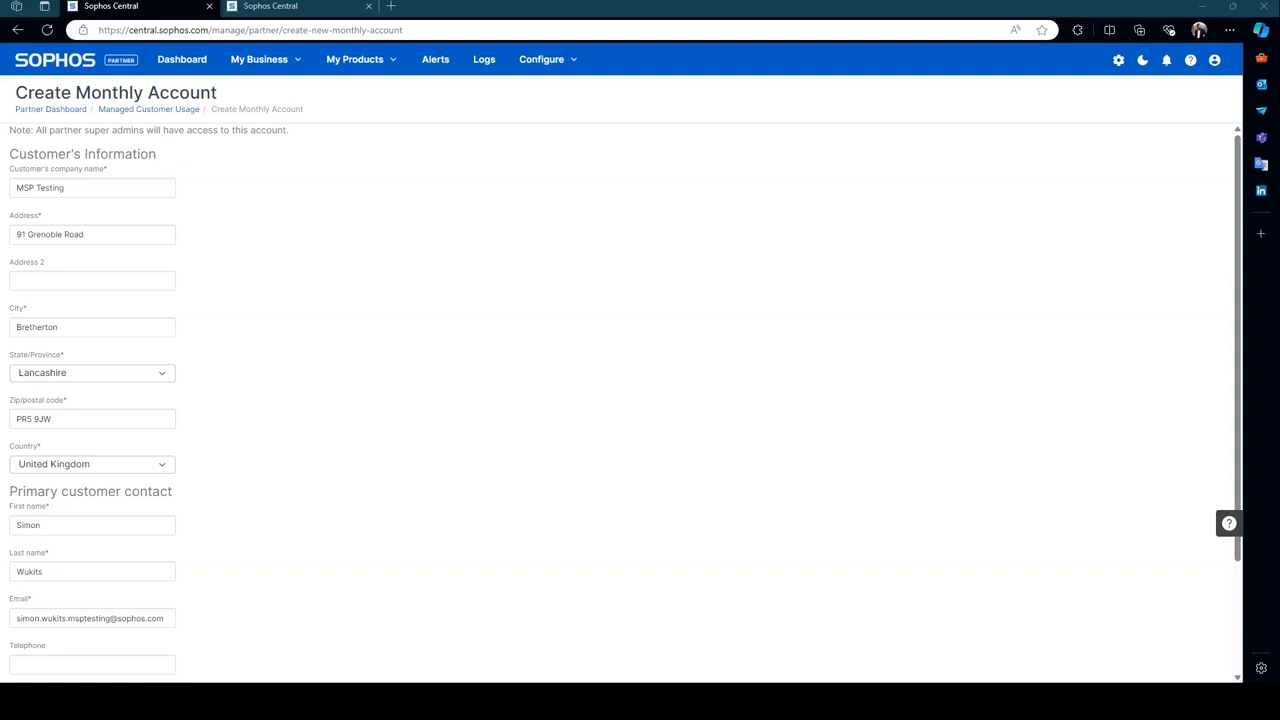
scroll(620, 400, "down", 3)
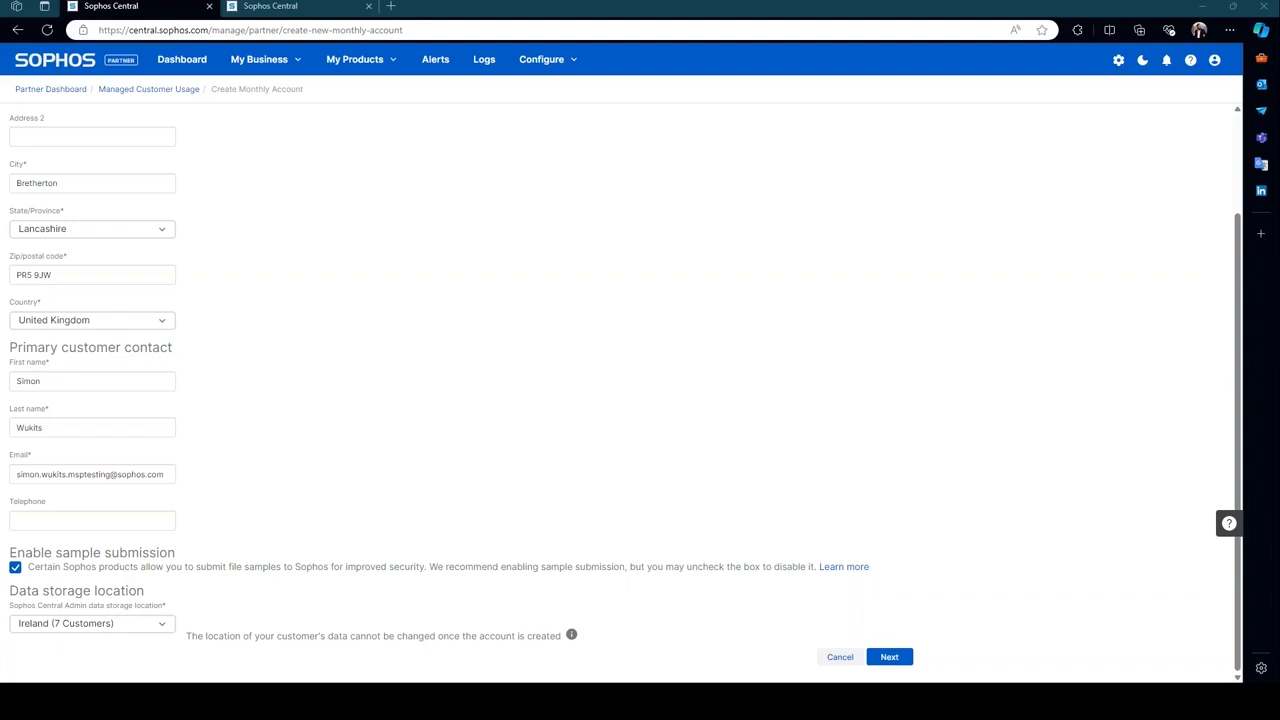
left_click(100, 623)
scroll(110, 562, "down", 2)
scroll(110, 560, "up", 2)
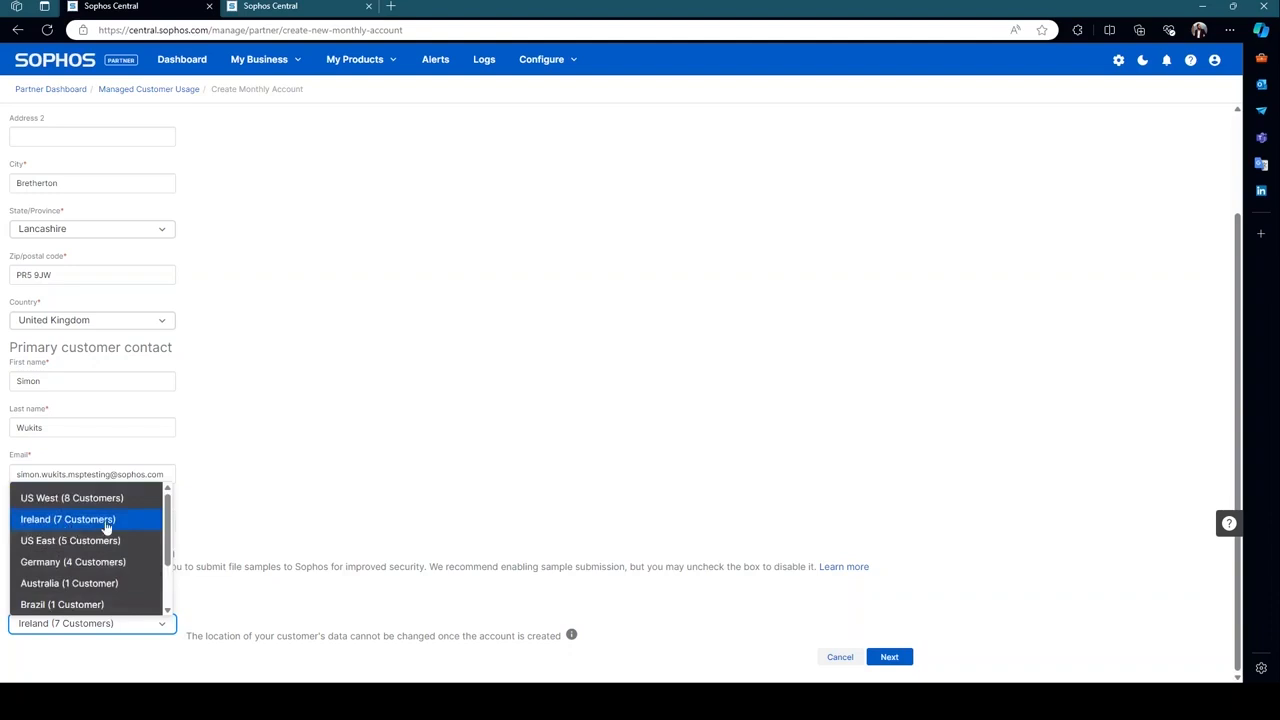
scroll(140, 583, "down", 2)
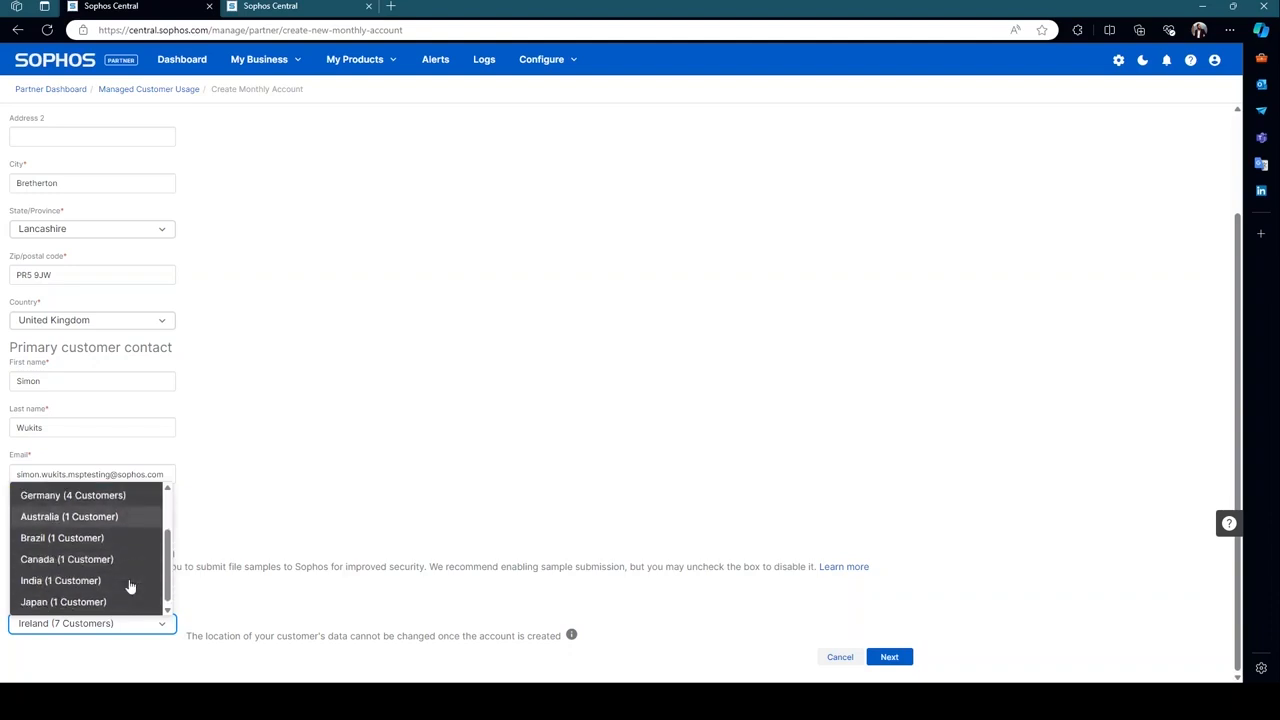
scroll(120, 585, "up", 2)
left_click(330, 437)
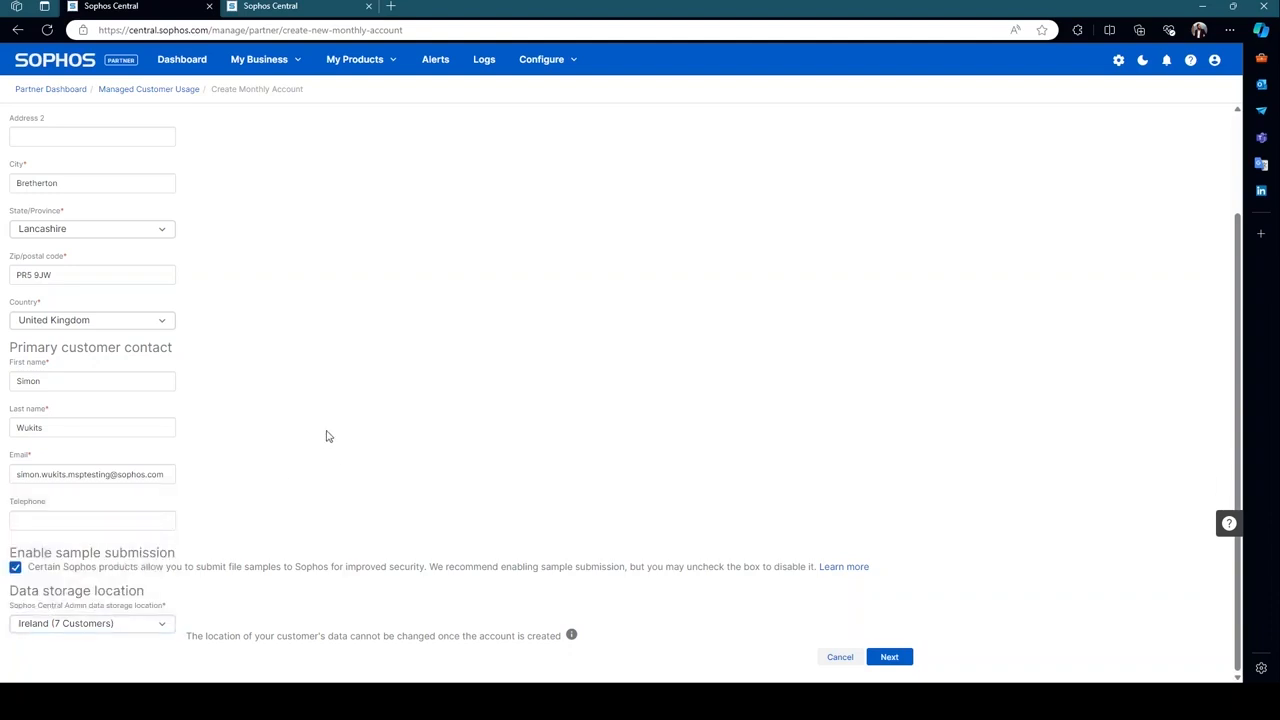
left_click(139, 627)
scroll(118, 528, "down", 2)
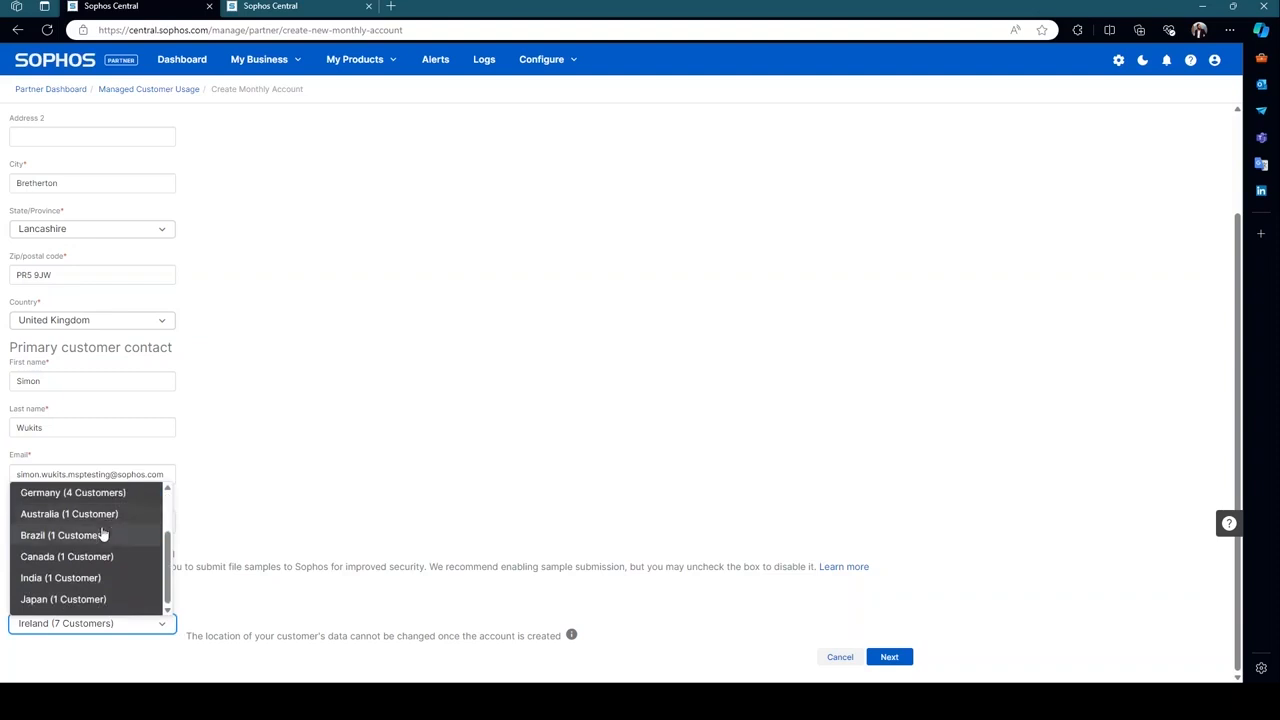
scroll(105, 532, "up", 2)
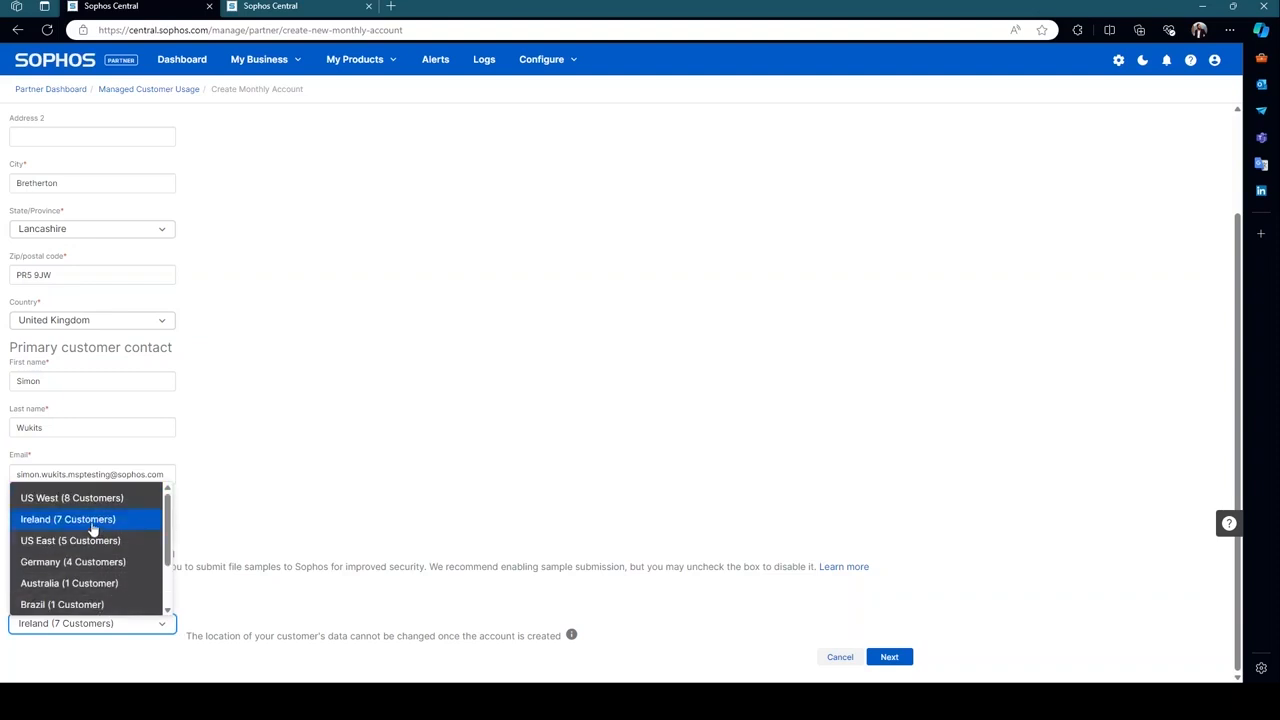
left_click(92, 529)
- Continue to products and select Sophos Intercept X for Mobile and Sophos Product Selection
left_click(906, 657)
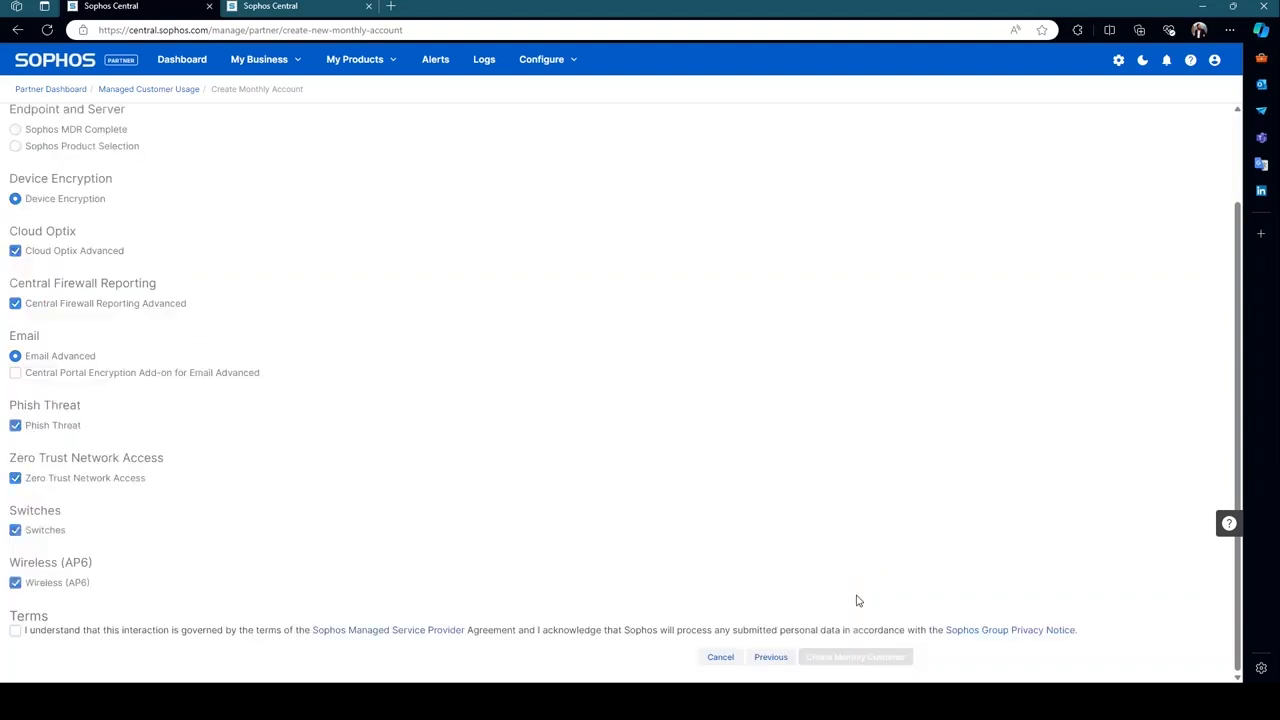
scroll(489, 274, "up", 2)
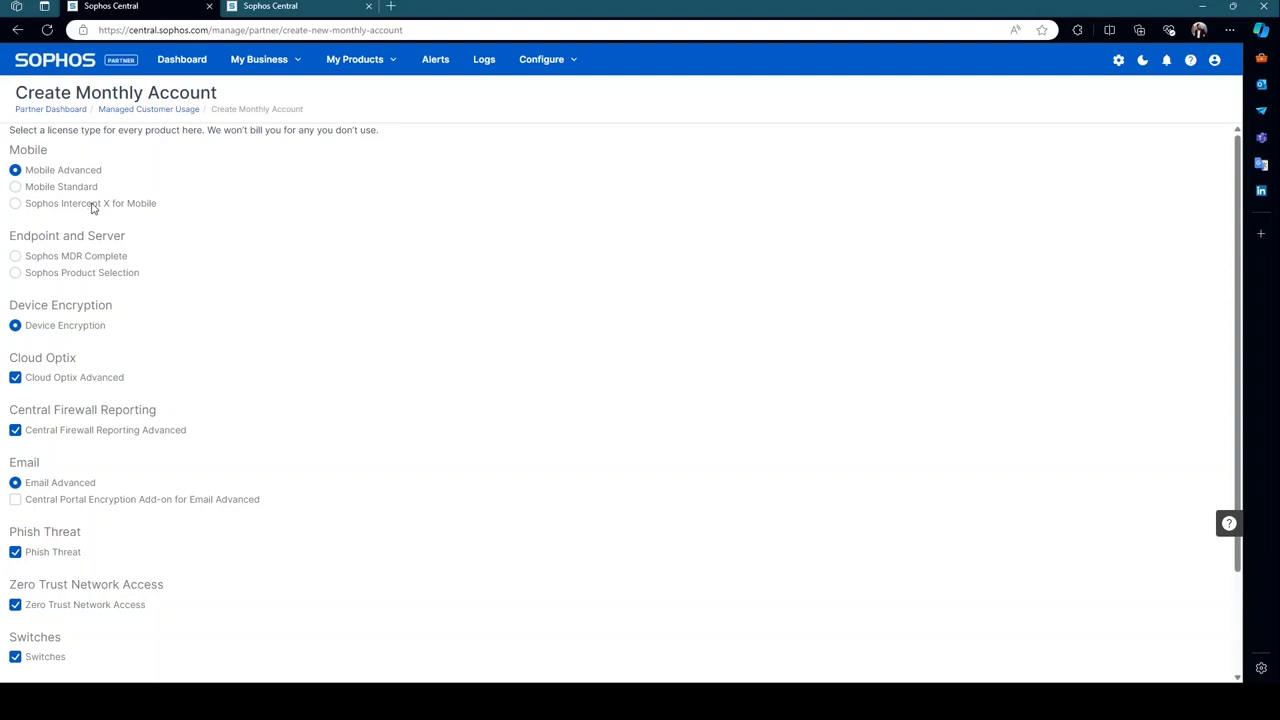
left_click(15, 204)
left_click(16, 275)
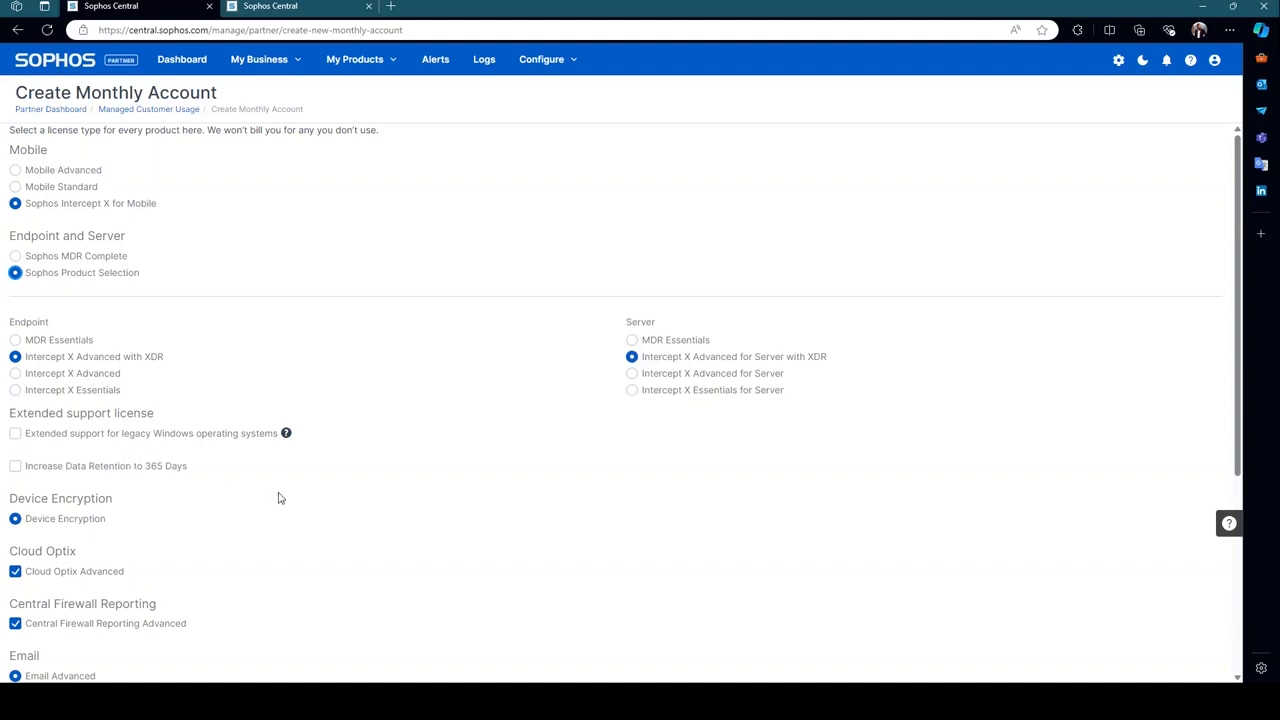
- Uncheck Cloud Optix Advanced, Phish Threat, ZTNA, Switches and Wireless (AP6), and accept the terms
scroll(151, 526, "down", 2)
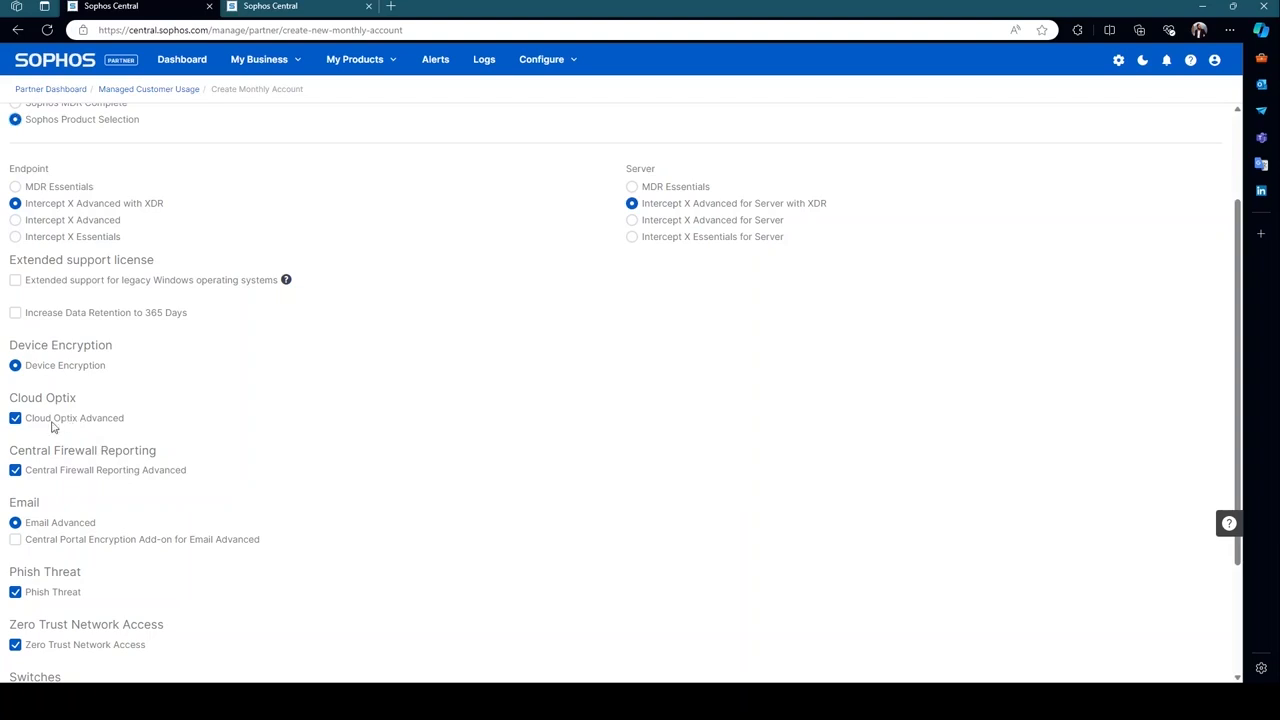
left_click(15, 418)
scroll(177, 497, "down", 1)
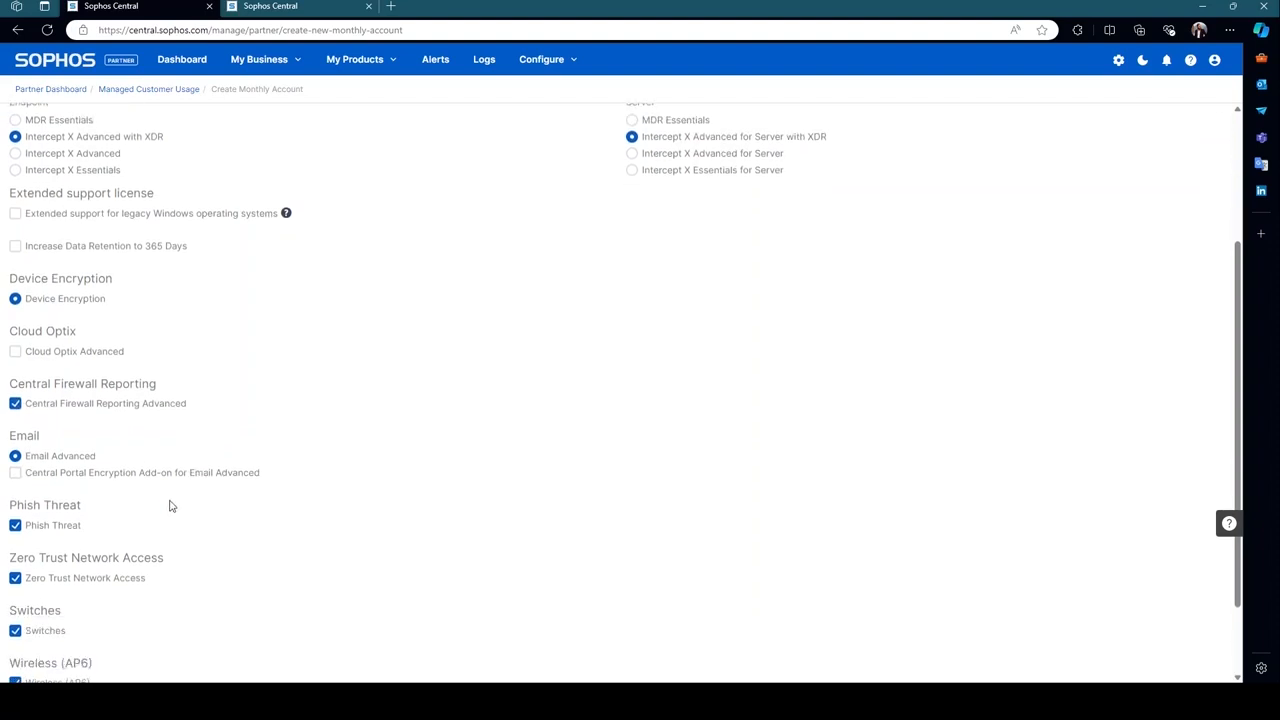
scroll(170, 506, "down", 1)
left_click(15, 458)
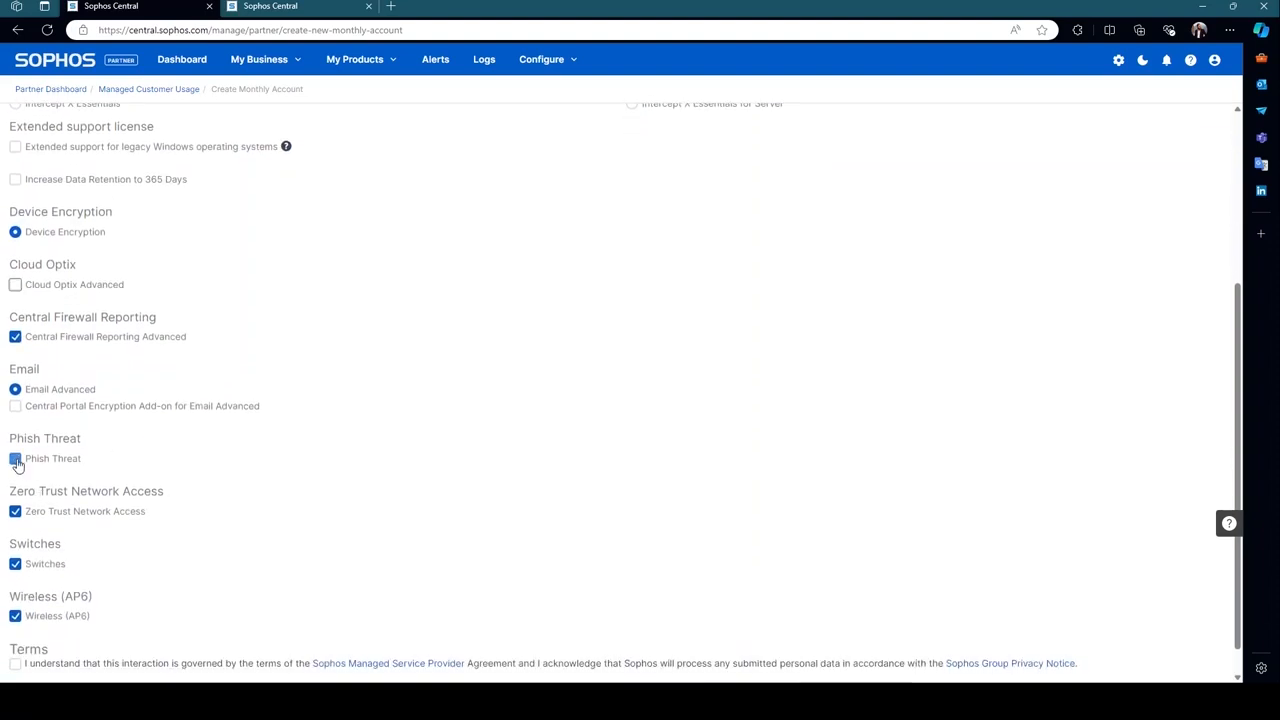
left_click(15, 511)
left_click(15, 564)
left_click(15, 616)
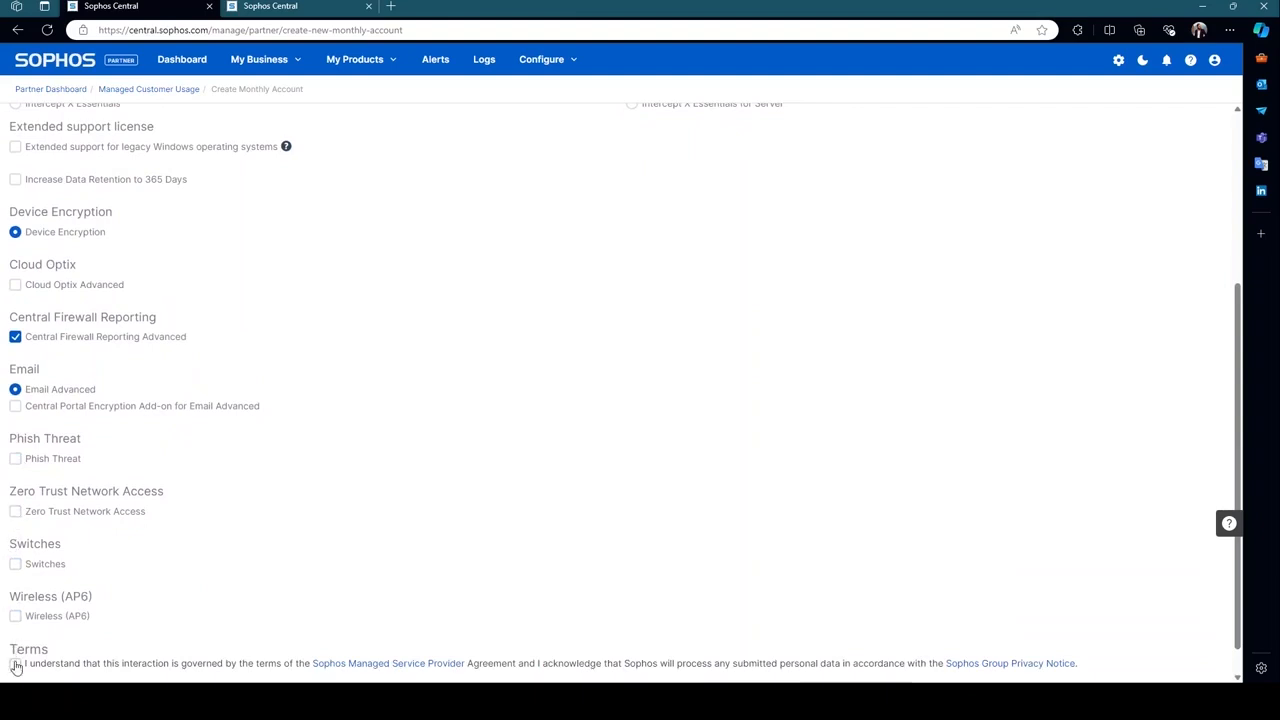
left_click(15, 665)
scroll(390, 380, "down", 1)
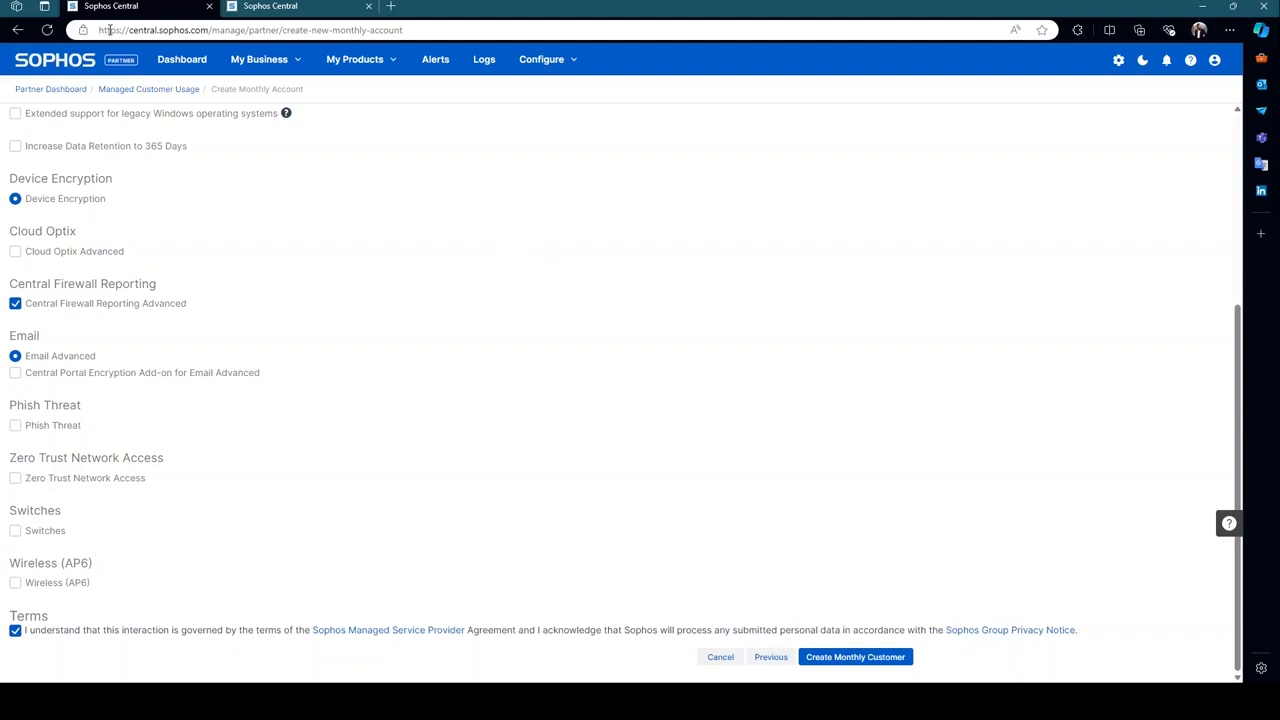
left_click(241, 61)
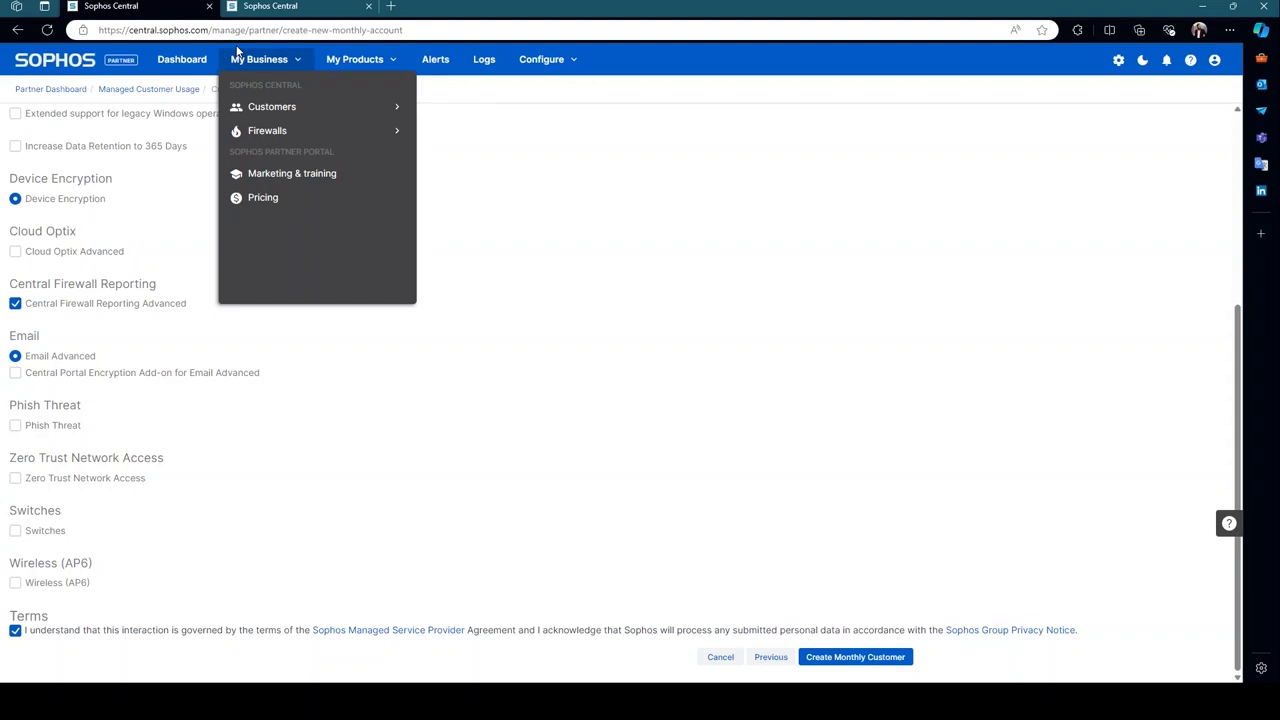
- In Managed customer usage, select Buns Cottage Technologies and start Change licenses
mouse_move(268, 108)
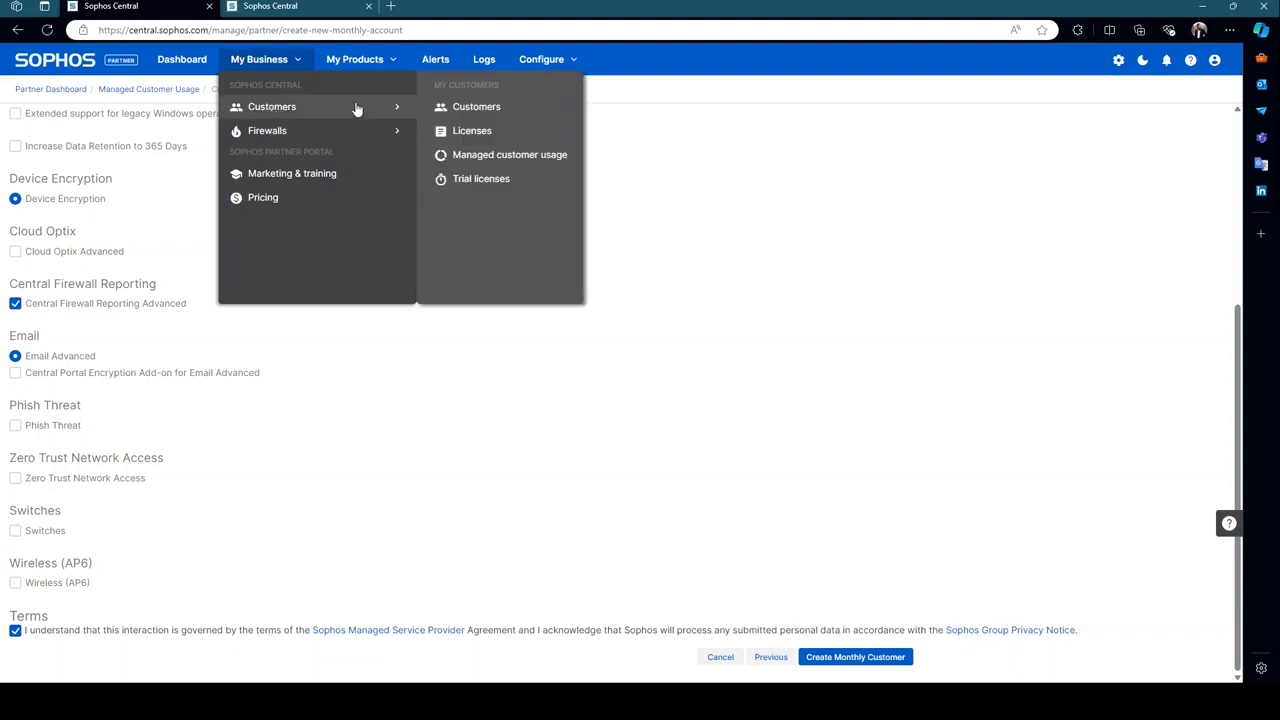
left_click(533, 161)
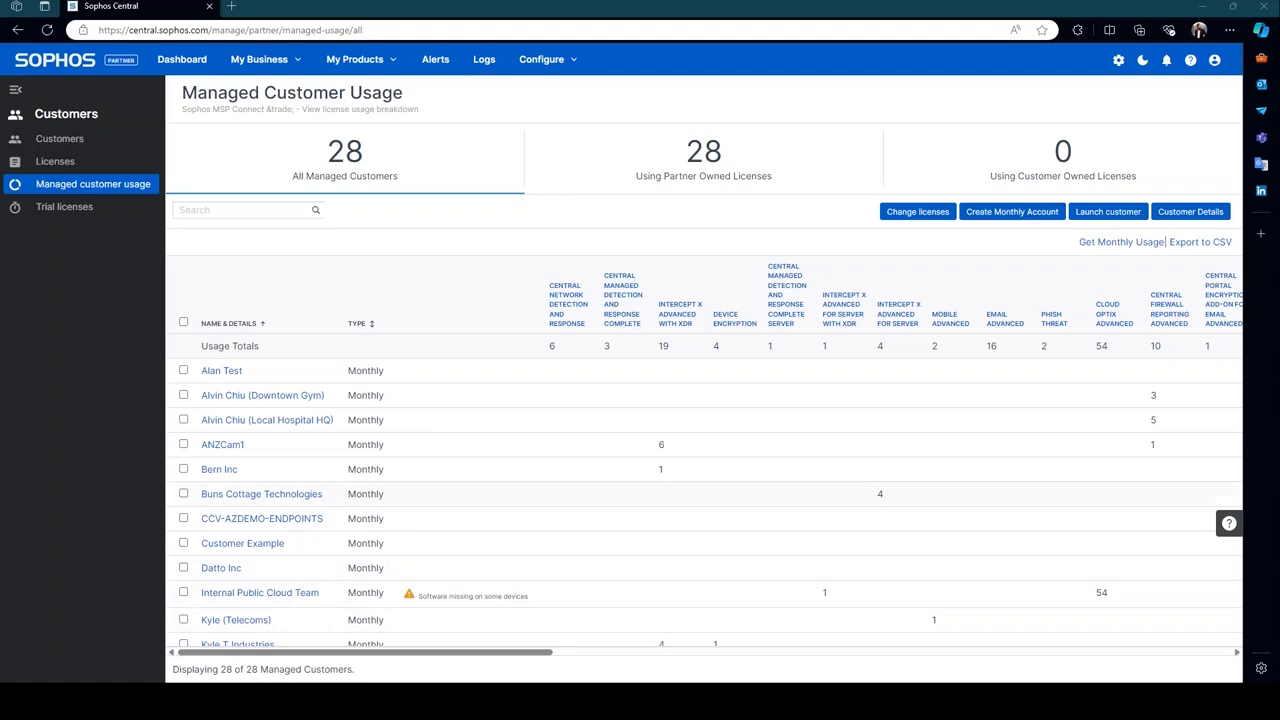
left_click(183, 493)
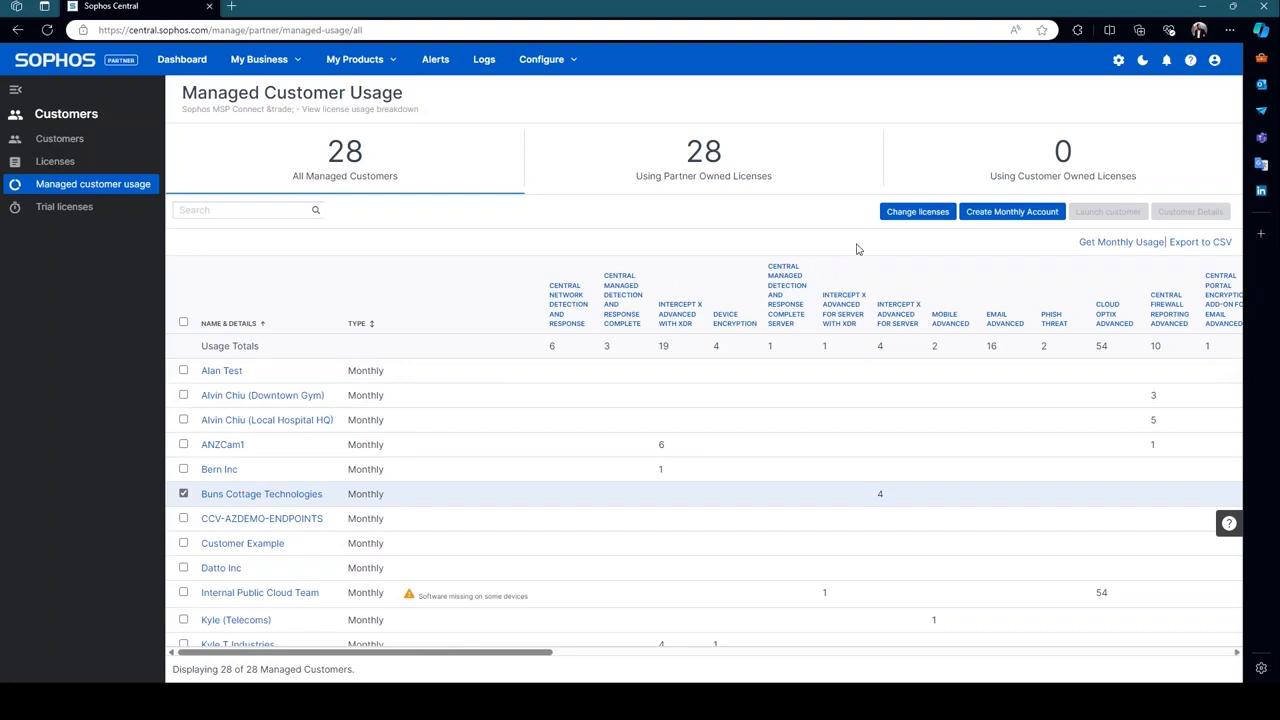
left_click(917, 212)
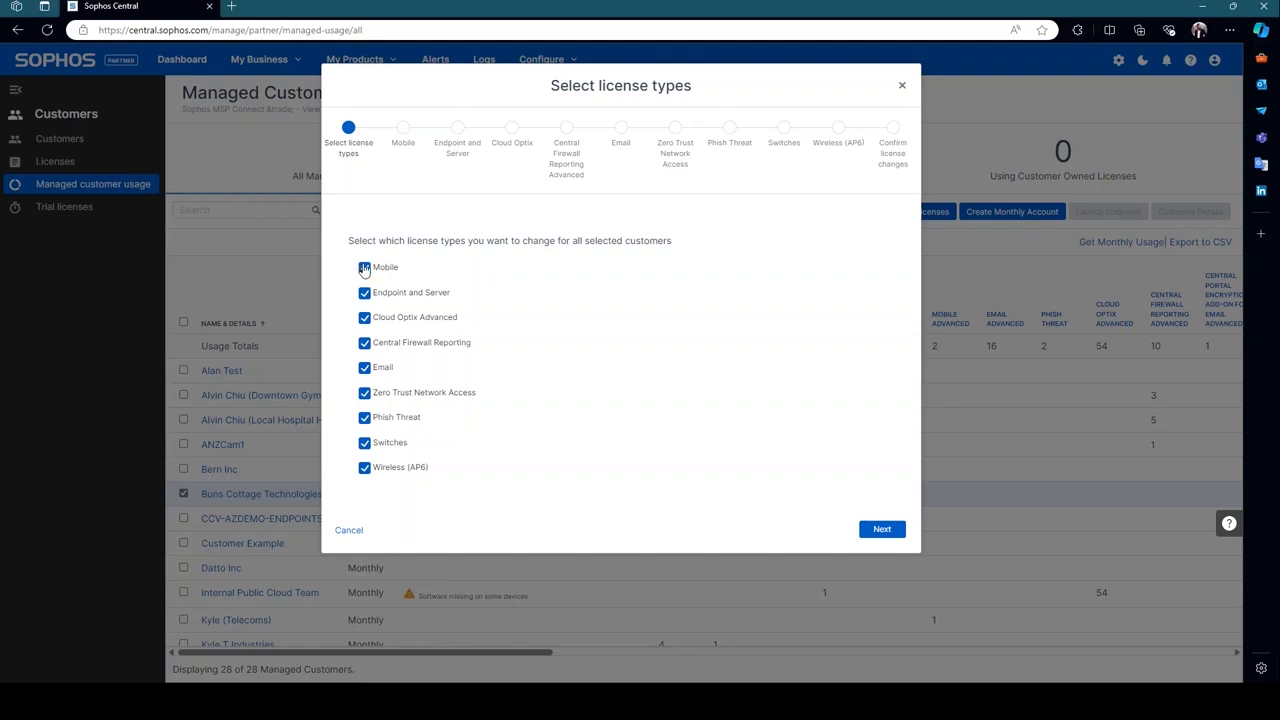
- Exclude Mobile, Cloud Optix Advanced and Central Firewall Reporting, then choose Intercept X Advanced with XDR for endpoints and servers
left_click(364, 267)
left_click(365, 318)
left_click(365, 343)
left_click(879, 530)
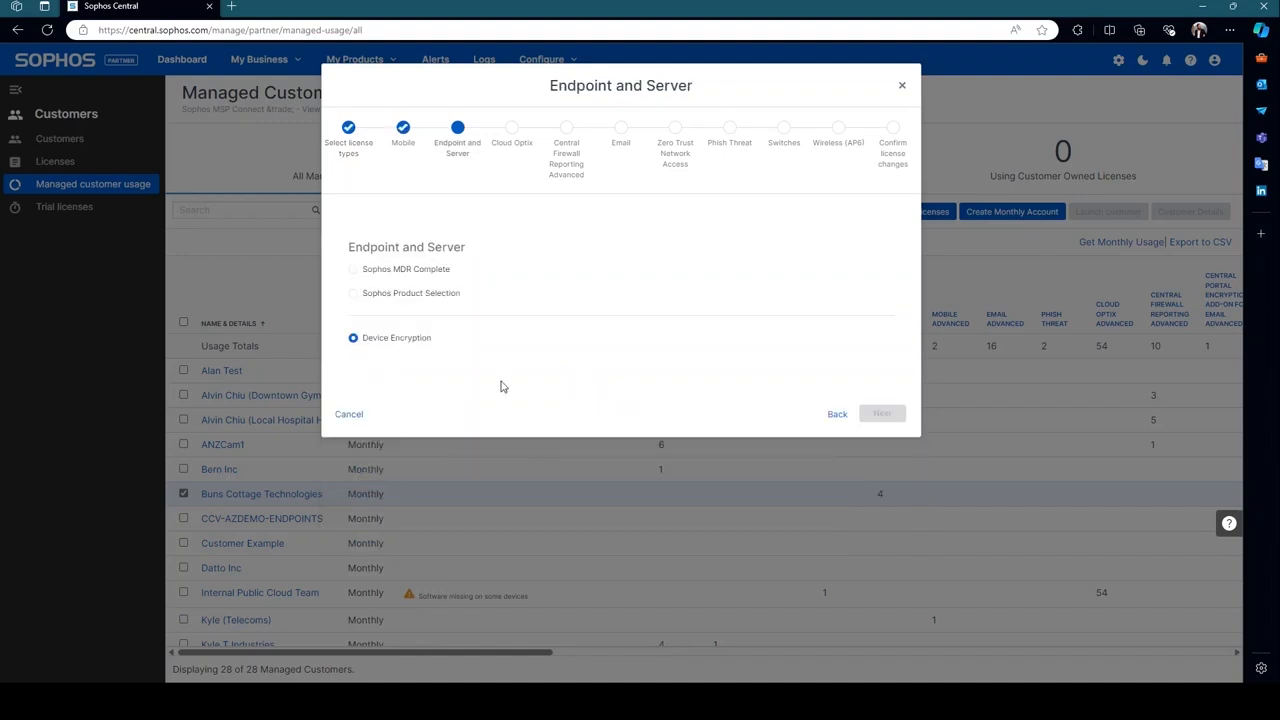
left_click(423, 295)
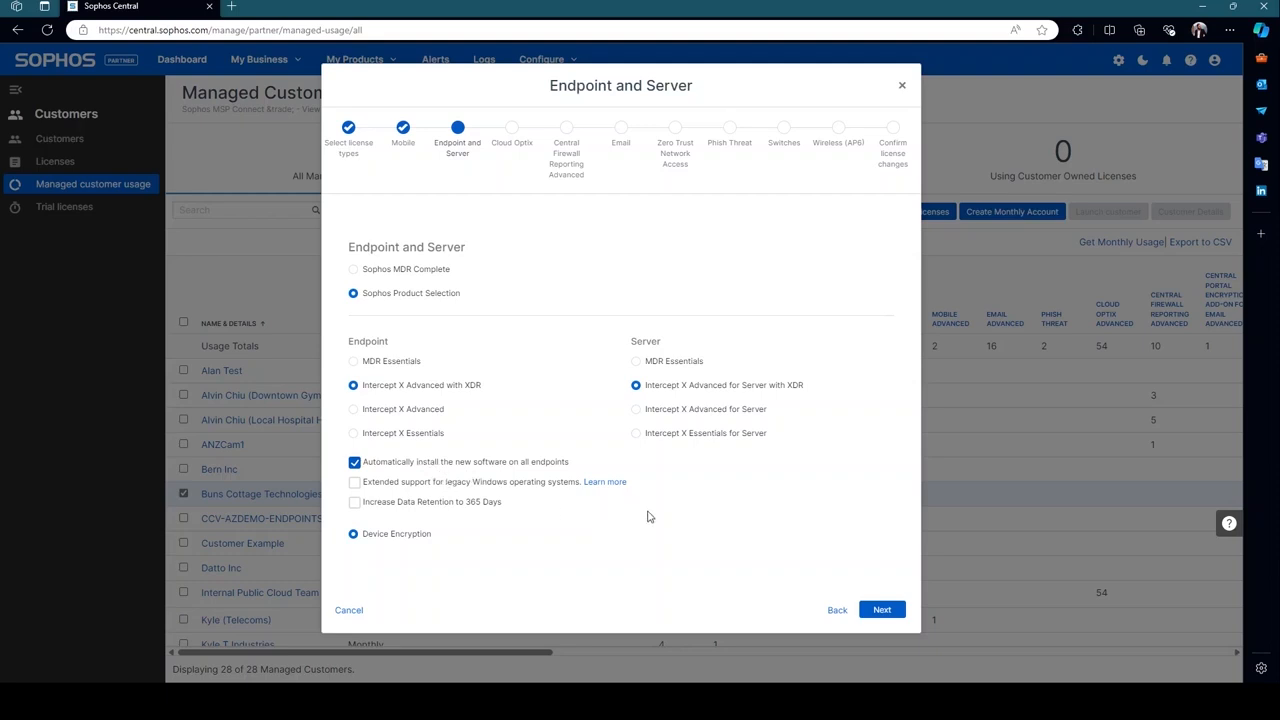
left_click(885, 612)
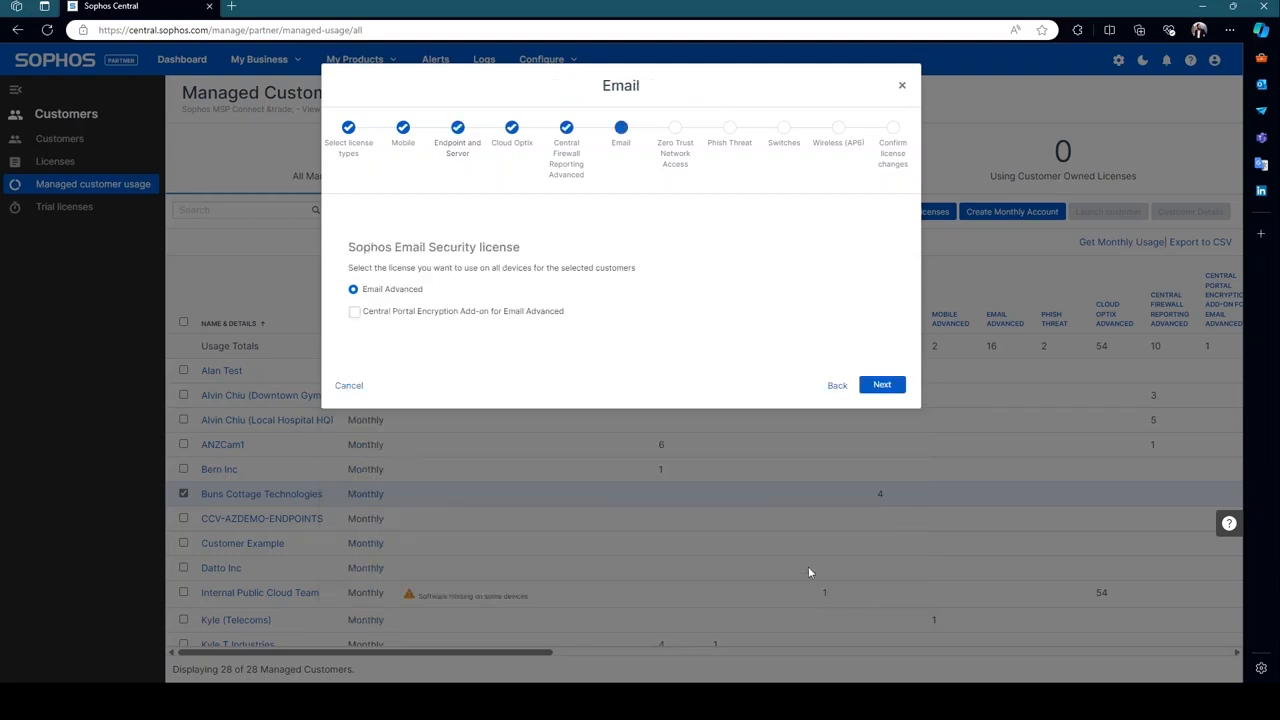
- Keep Email Advanced, ZTNA, Phish Threat, Switches and Wireless (AP6) enabled through to the confirmation summary
left_click(862, 385)
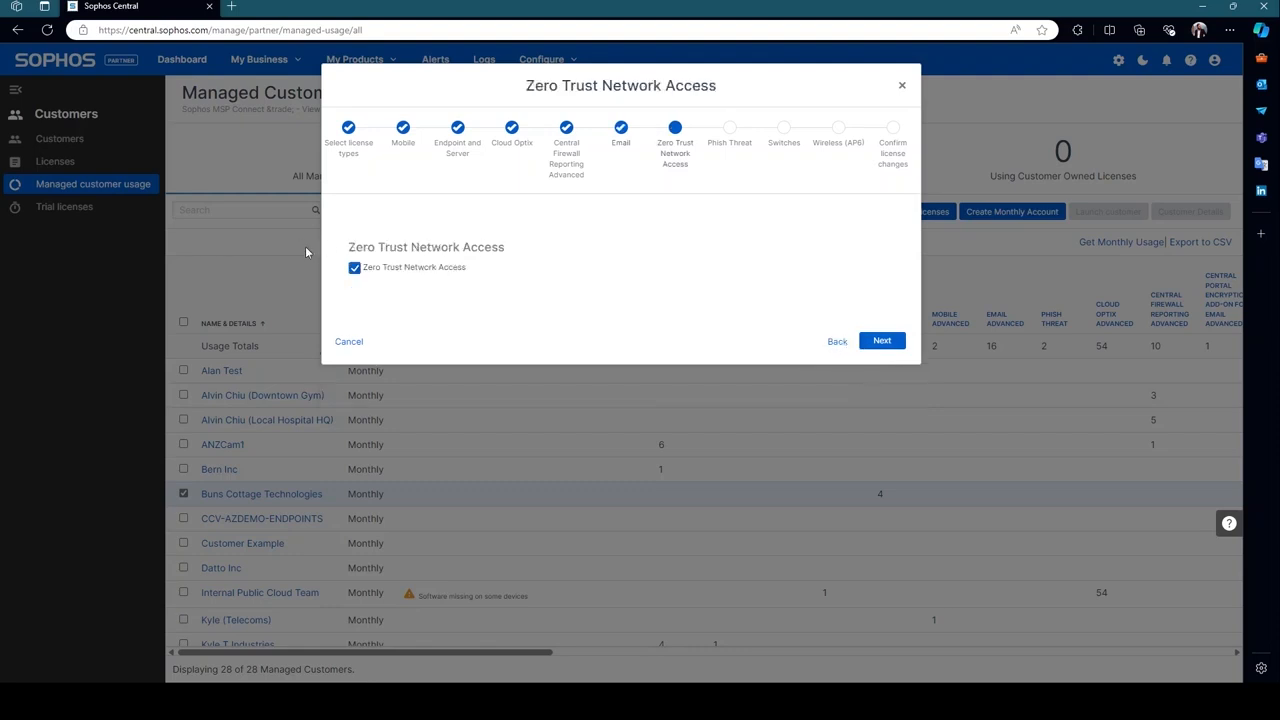
left_click(870, 343)
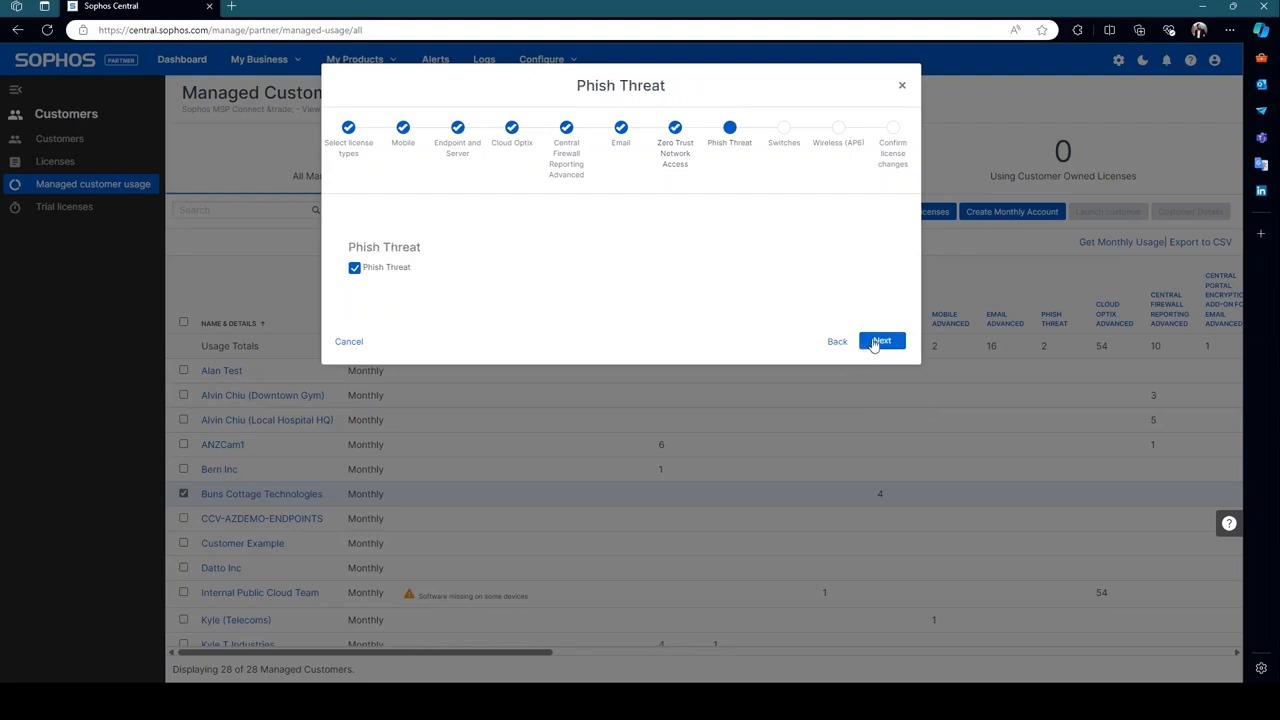
left_click(880, 342)
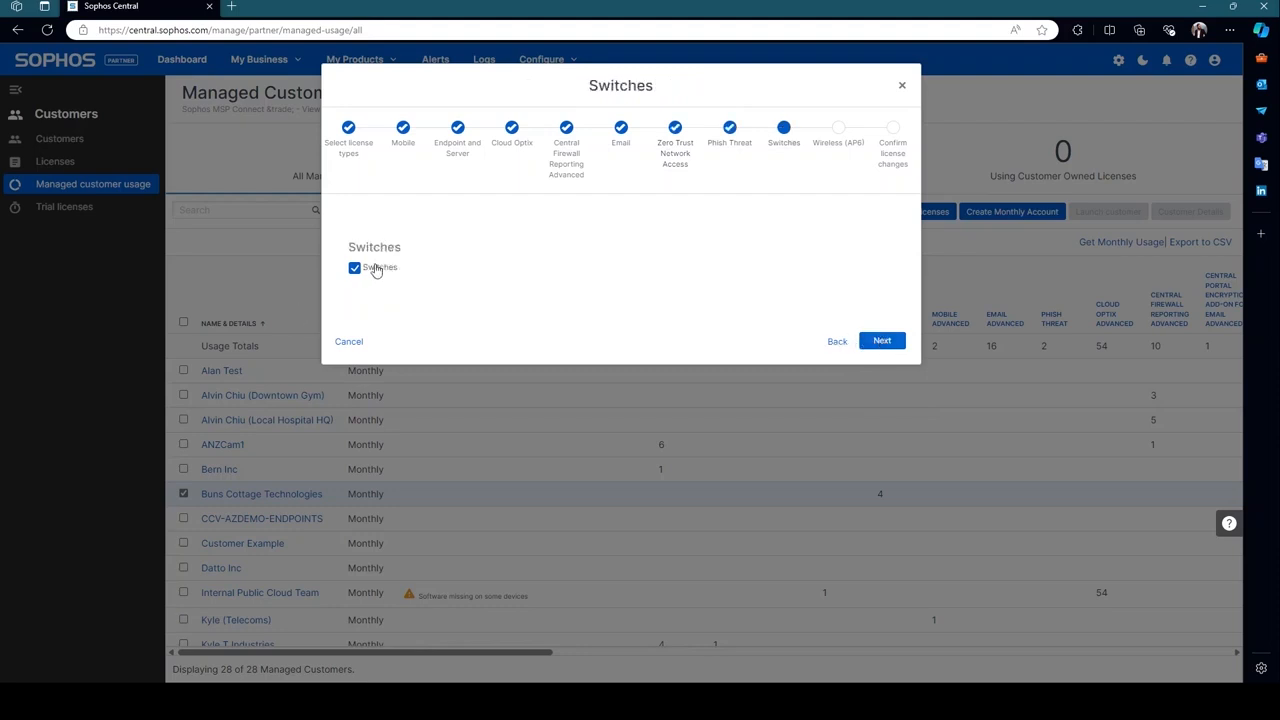
left_click(882, 342)
left_click(880, 343)
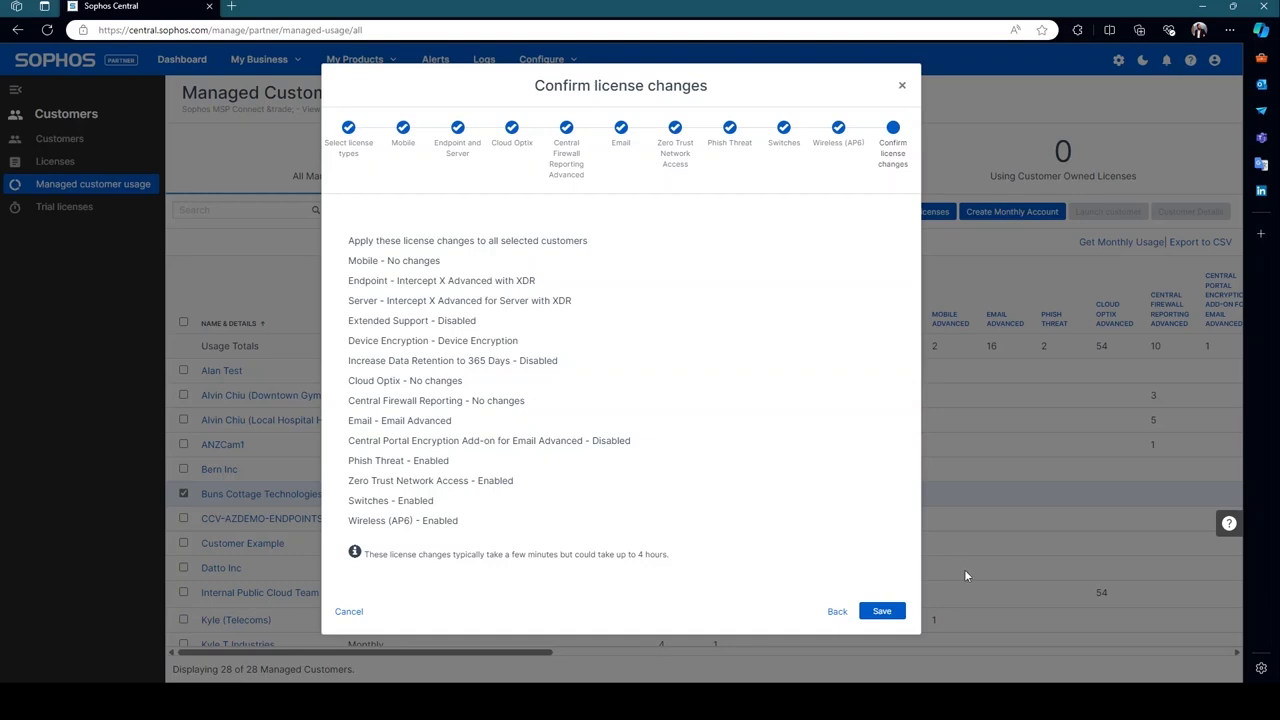
- Save the confirmed license changes for Buns Cottage Technologies
left_click(880, 612)
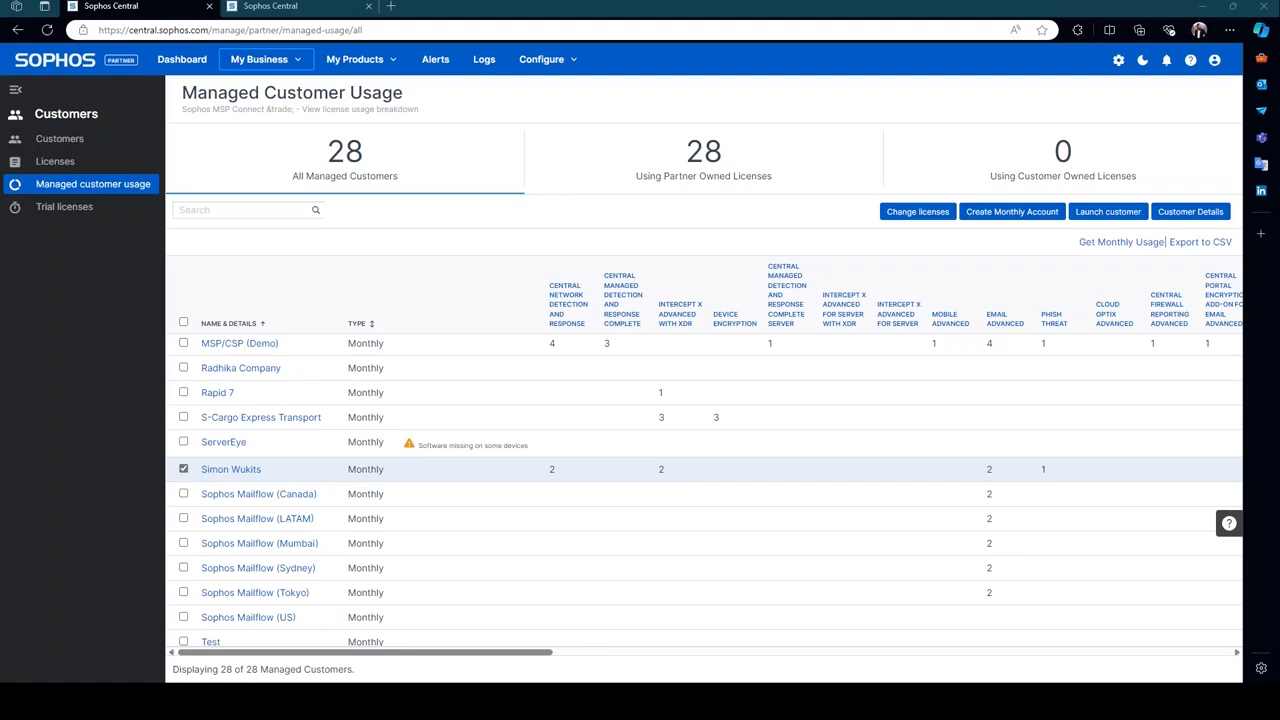
- Go to My Business > Firewalls > Firewall licensing & billing
left_click(266, 62)
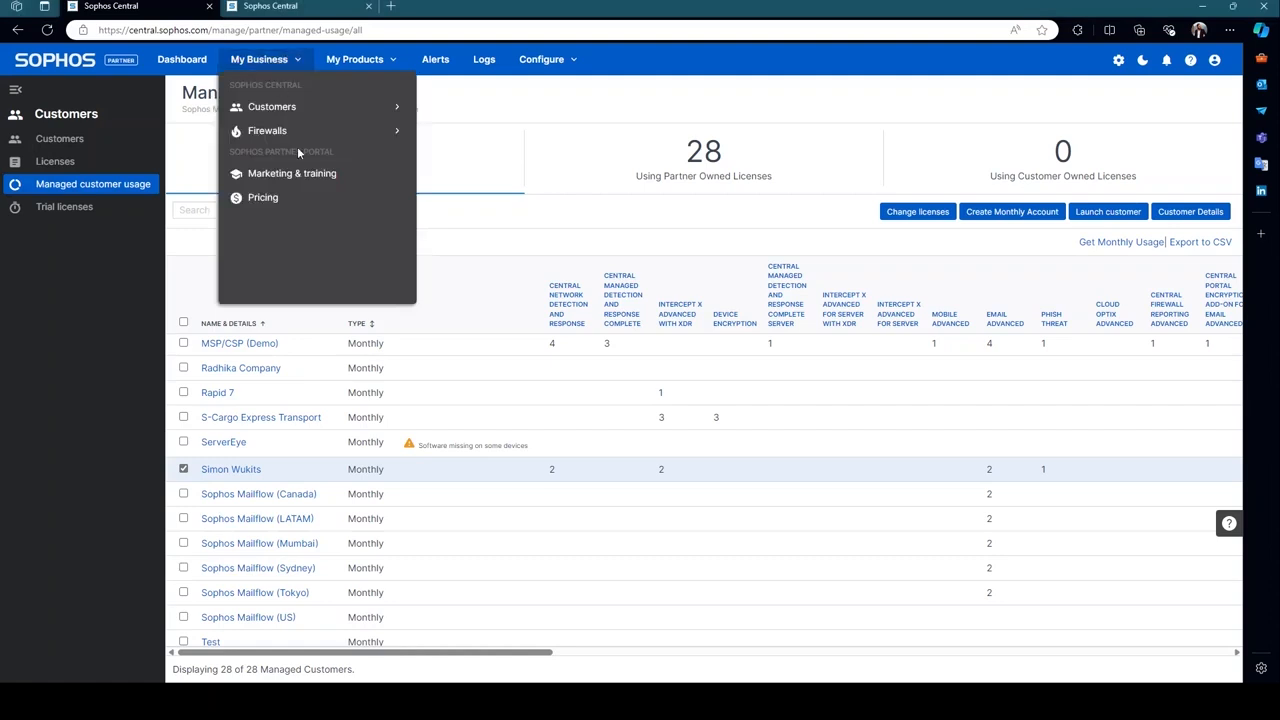
mouse_move(289, 131)
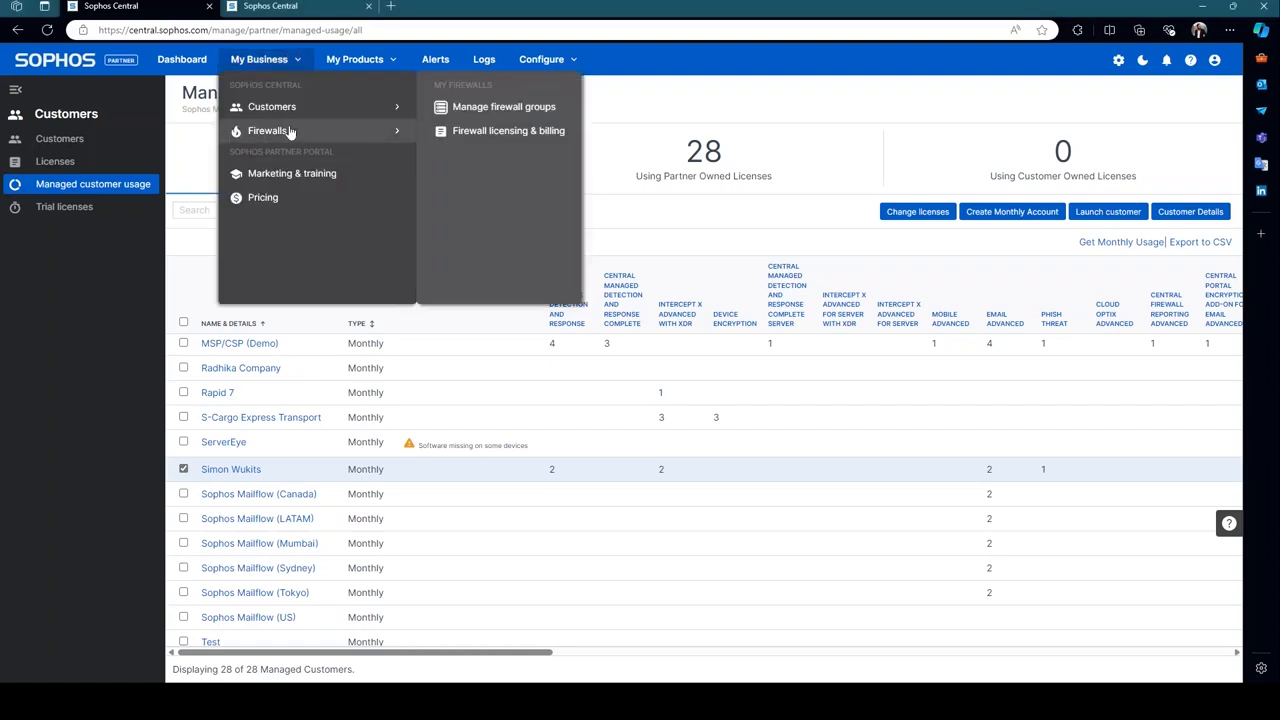
left_click(487, 140)
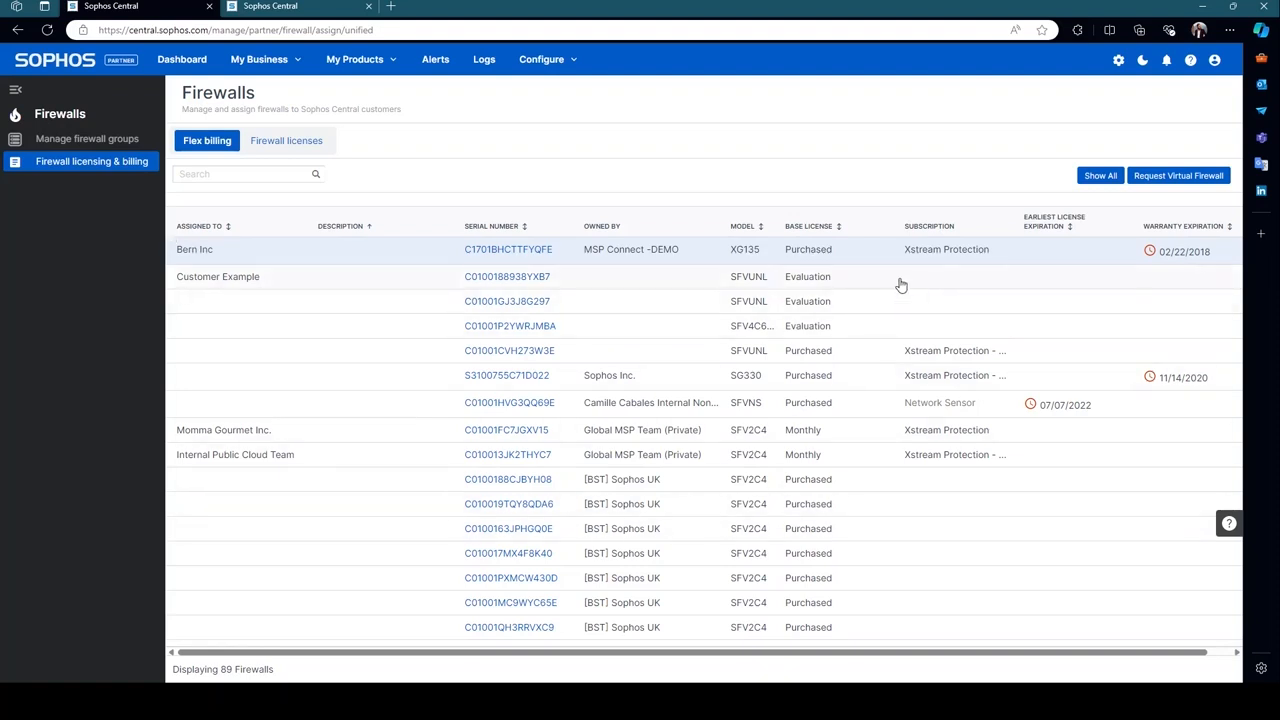
- Search the firewall list for 'Prox' and open the second Proxmox firewall for editing
mouse_move(925, 259)
mouse_move(948, 406)
left_click(236, 175)
type("Prox")
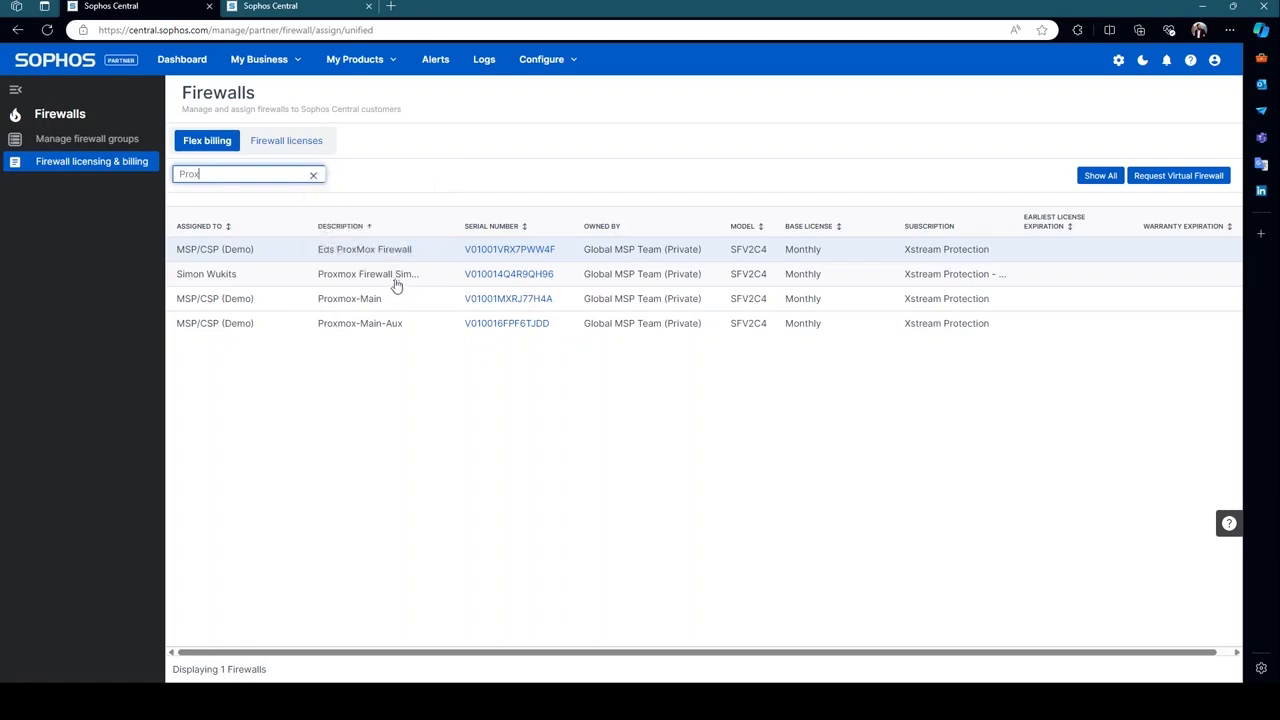
left_click(512, 274)
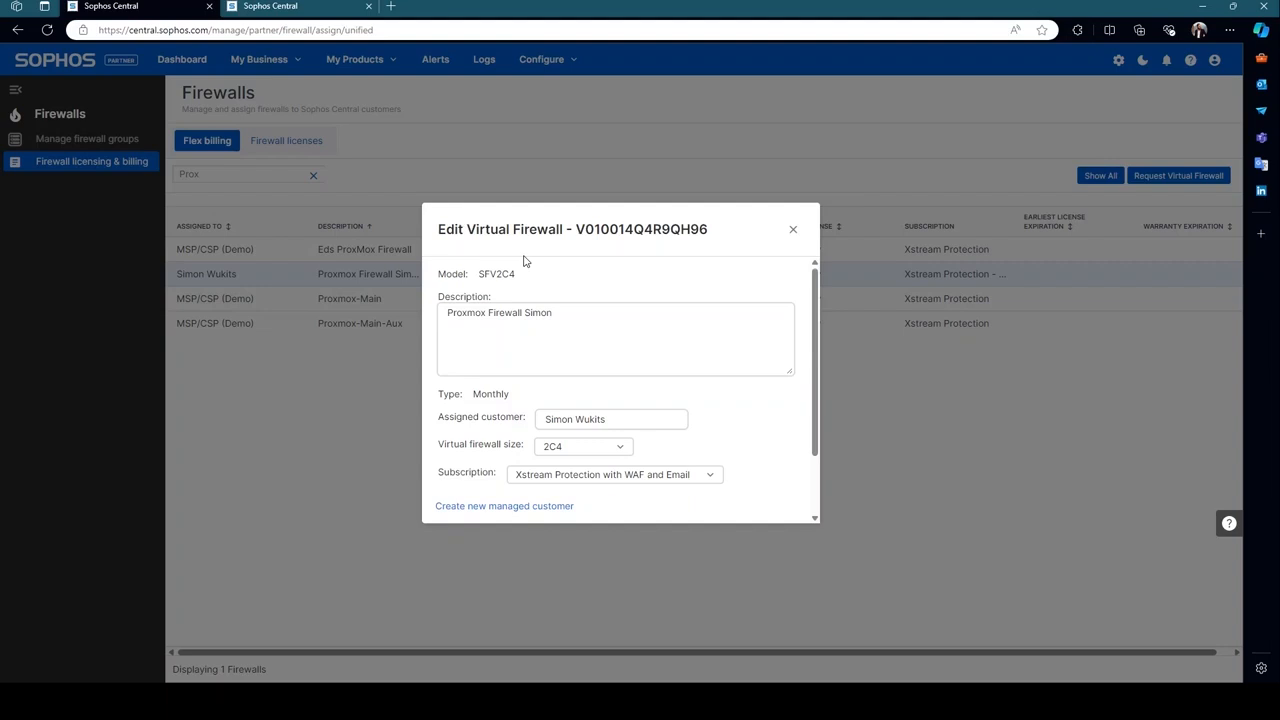
- Reassign the virtual firewall to the customer Buns Cottage Technologies
left_click(627, 419)
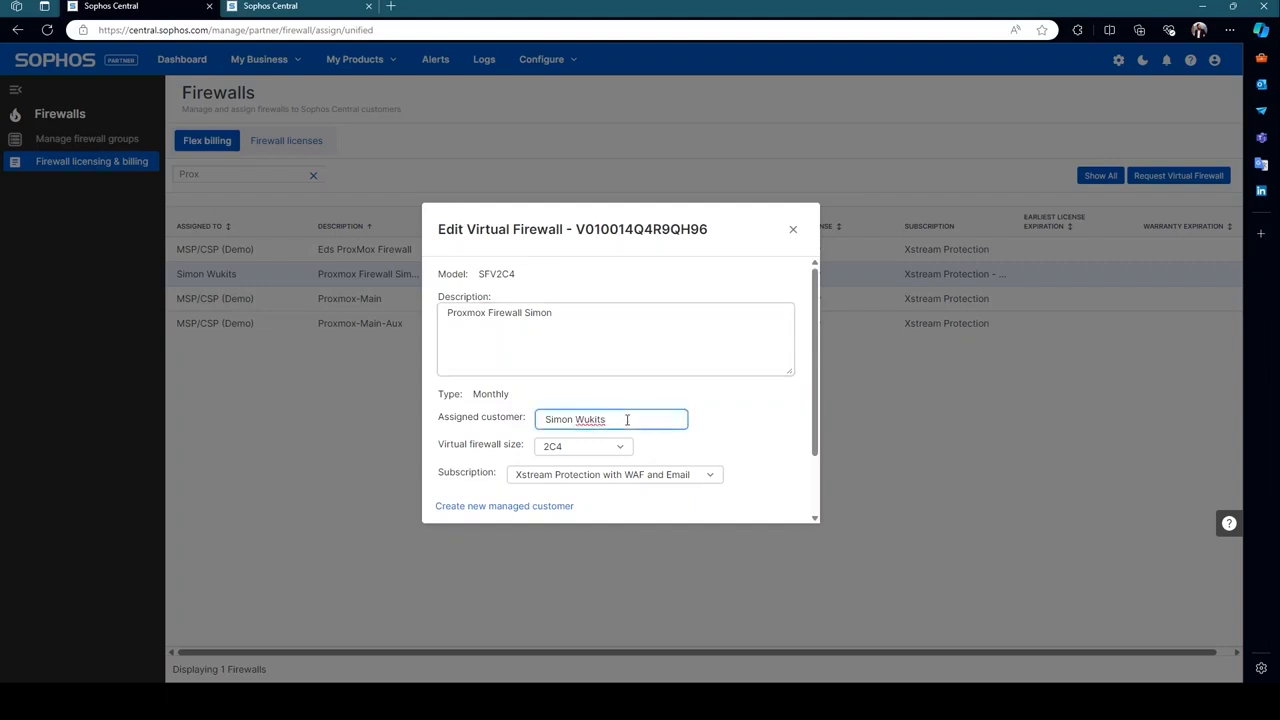
key("ctrl+a")
key("BackSpace")
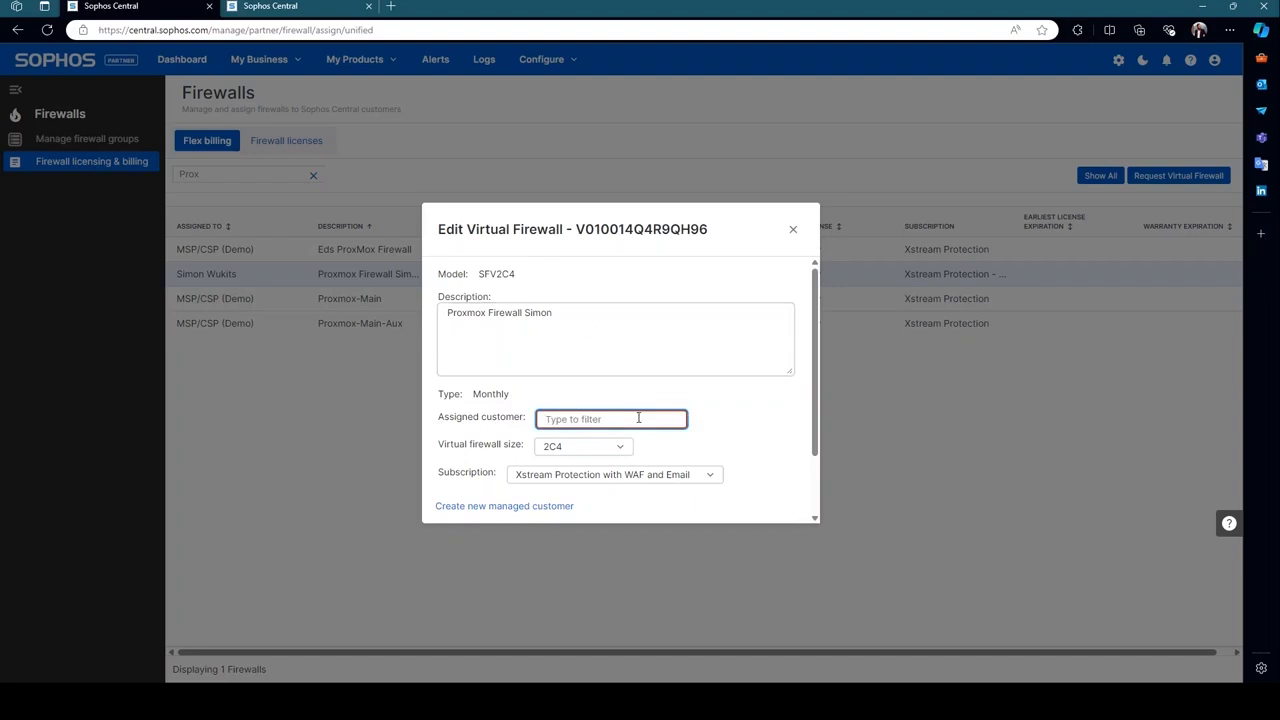
type("Buns")
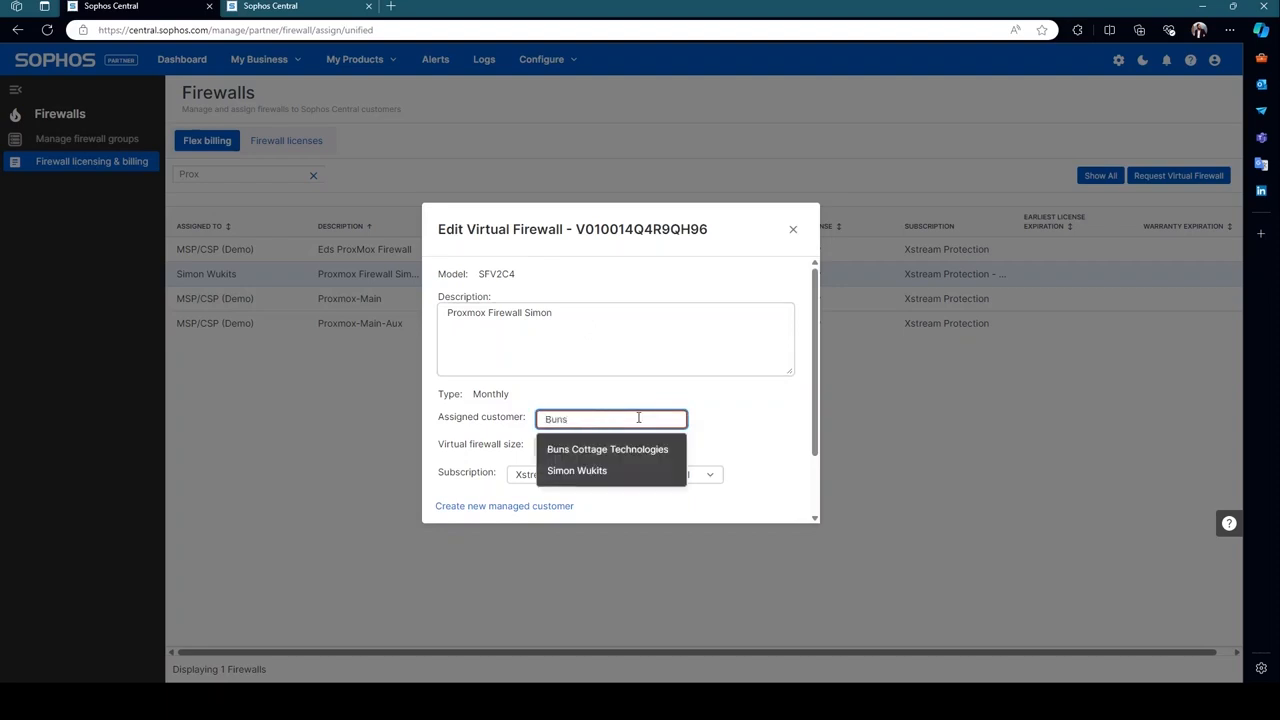
left_click(628, 449)
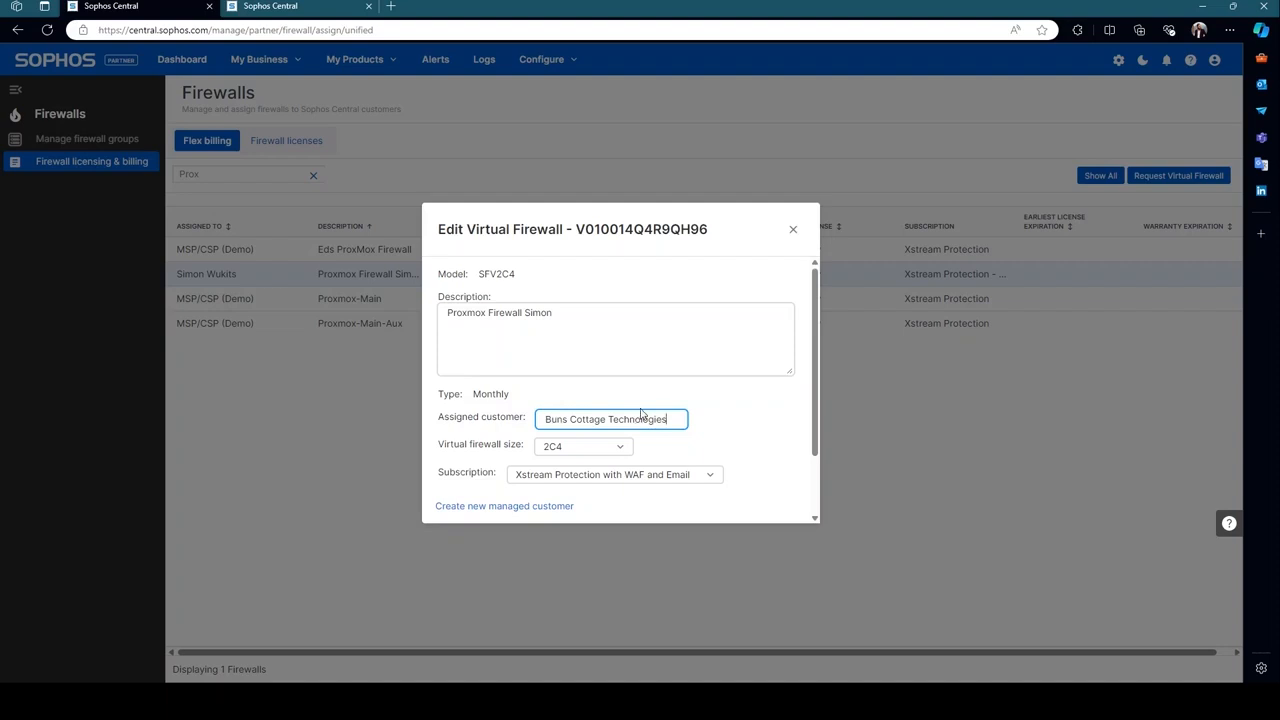
- Keep the 2C4 size, set the subscription to Xstream Protection Bundle, and save
left_click(609, 449)
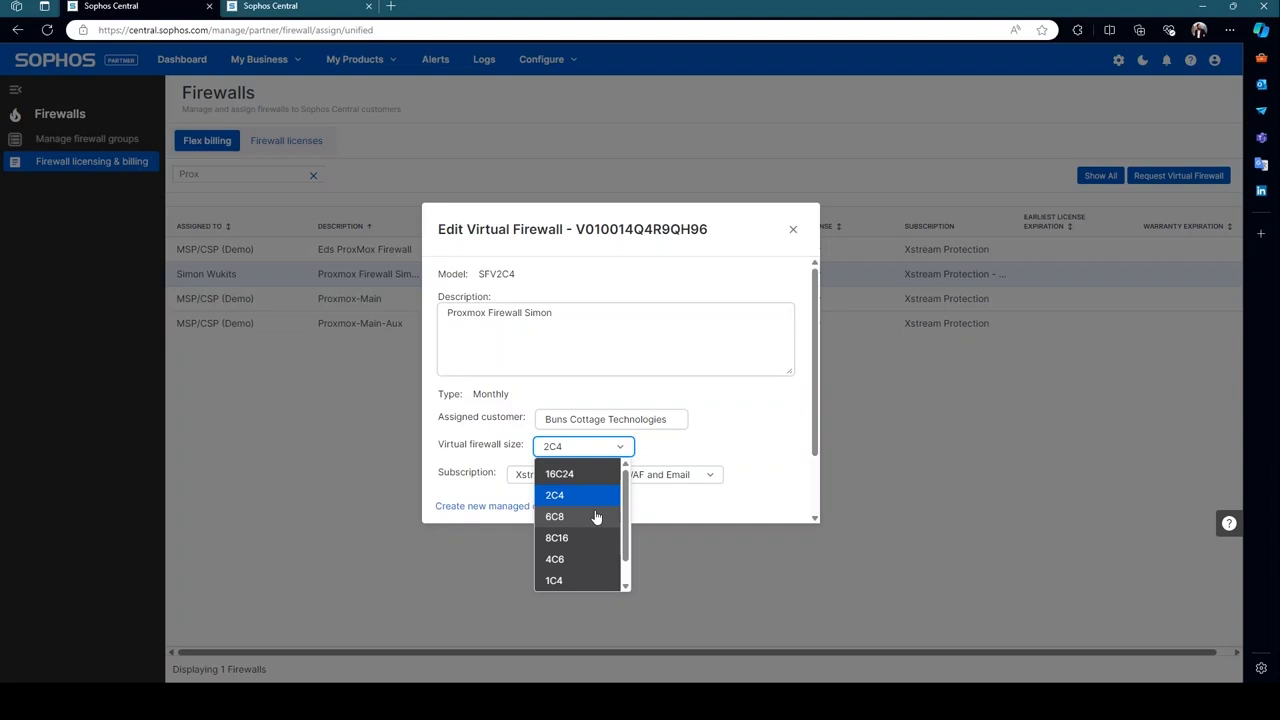
left_click(567, 494)
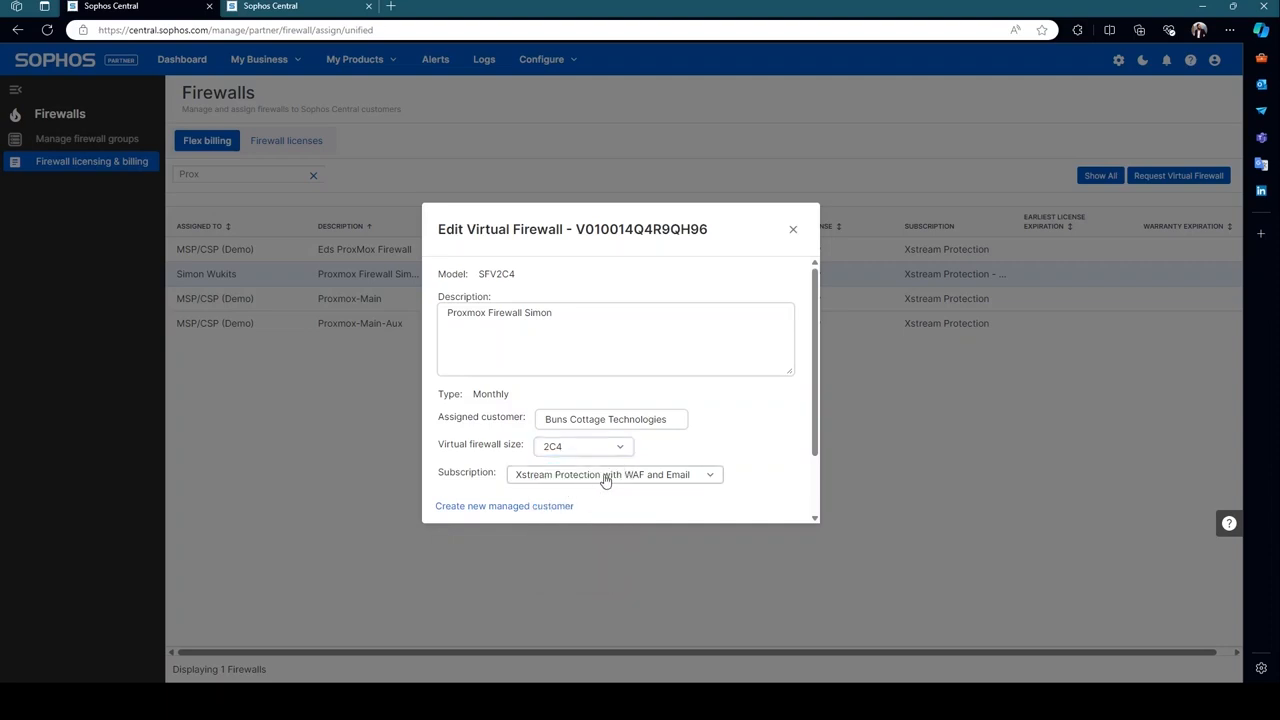
left_click(605, 479)
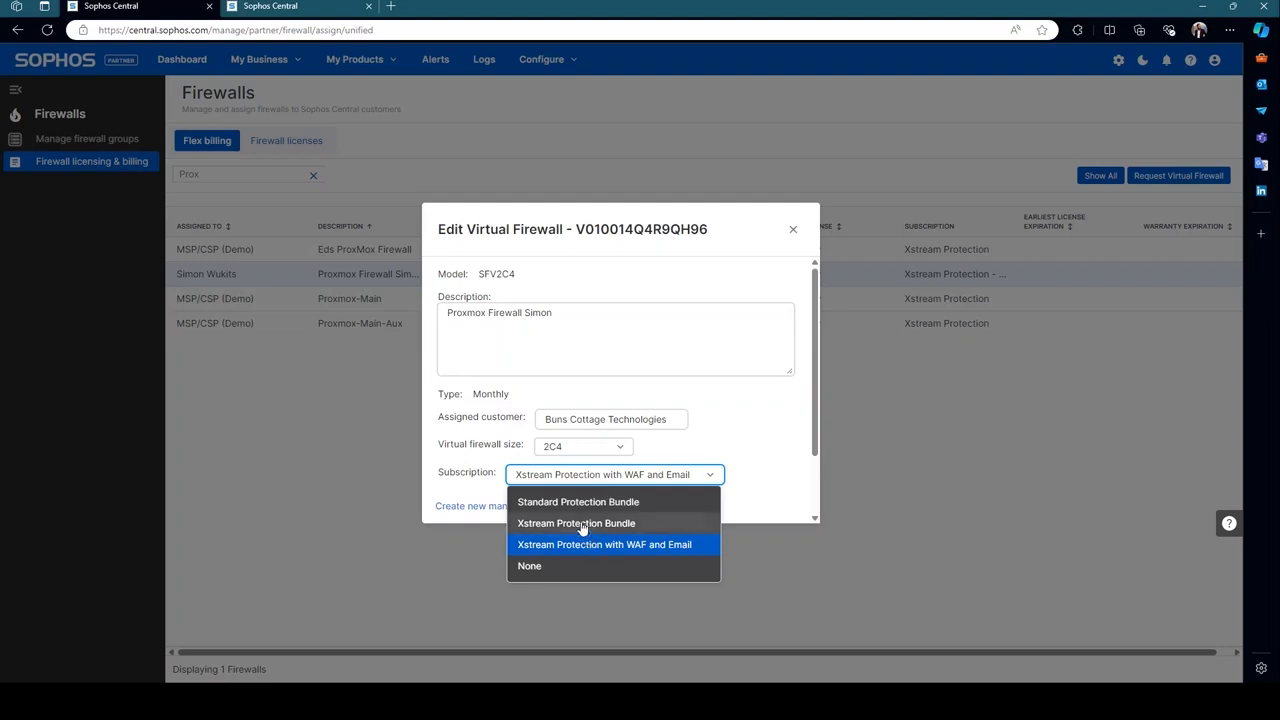
left_click(590, 523)
scroll(680, 434, "down", 2)
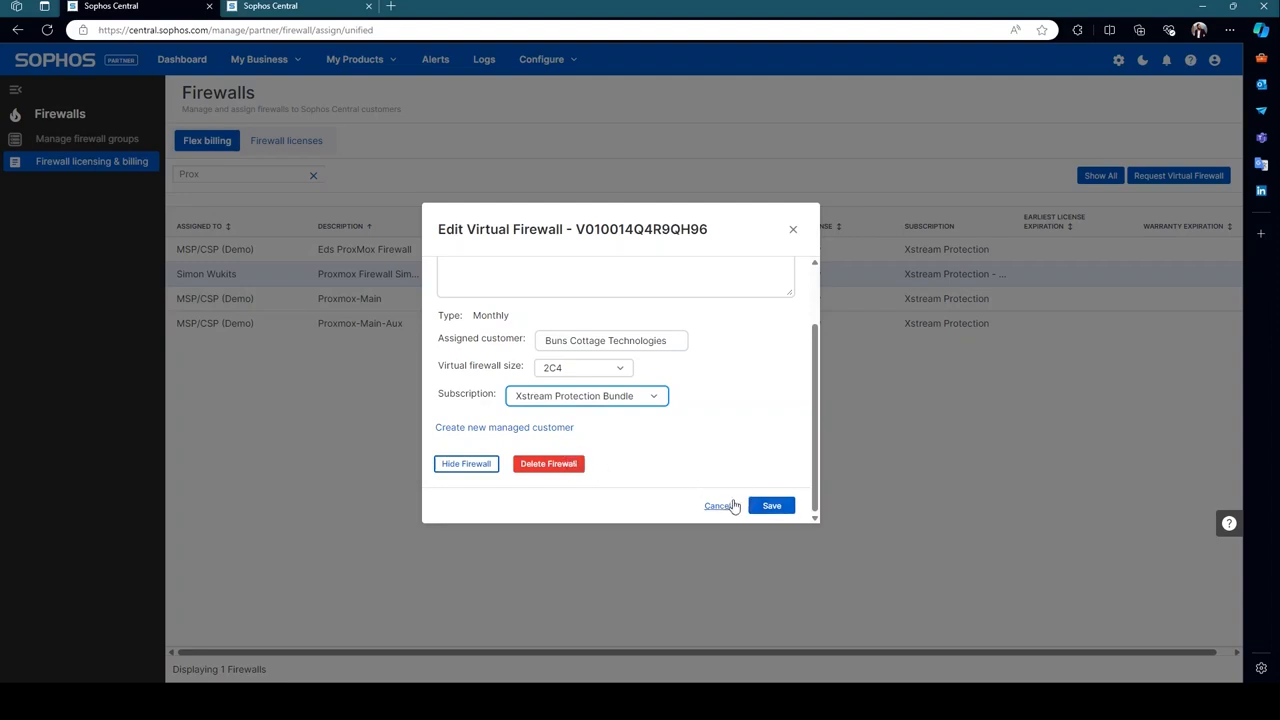
left_click(784, 502)
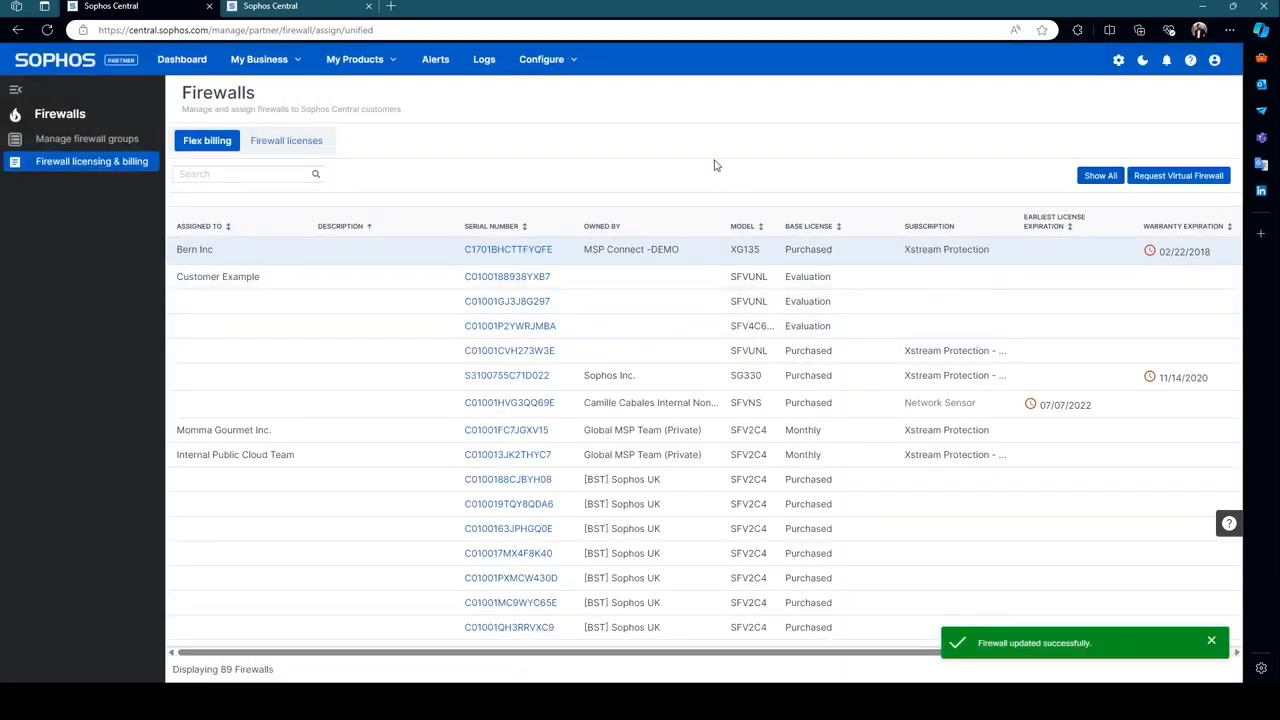
left_click(1162, 180)
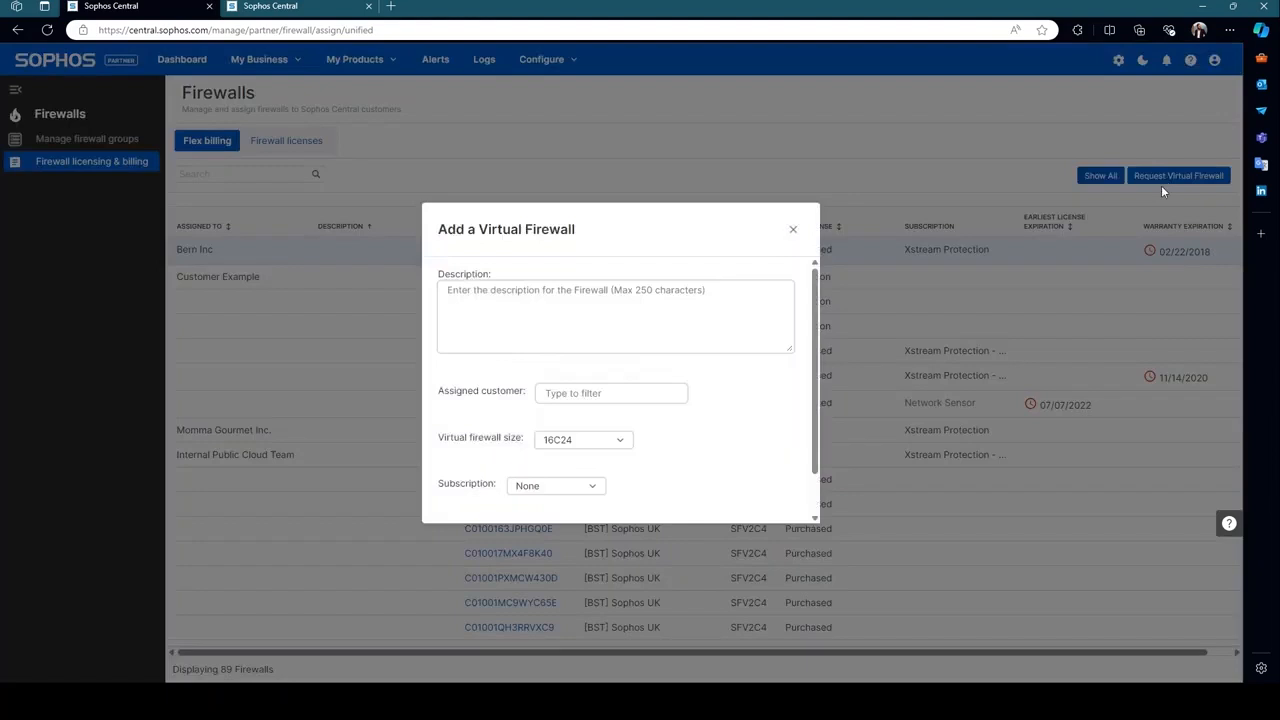
left_click(620, 312)
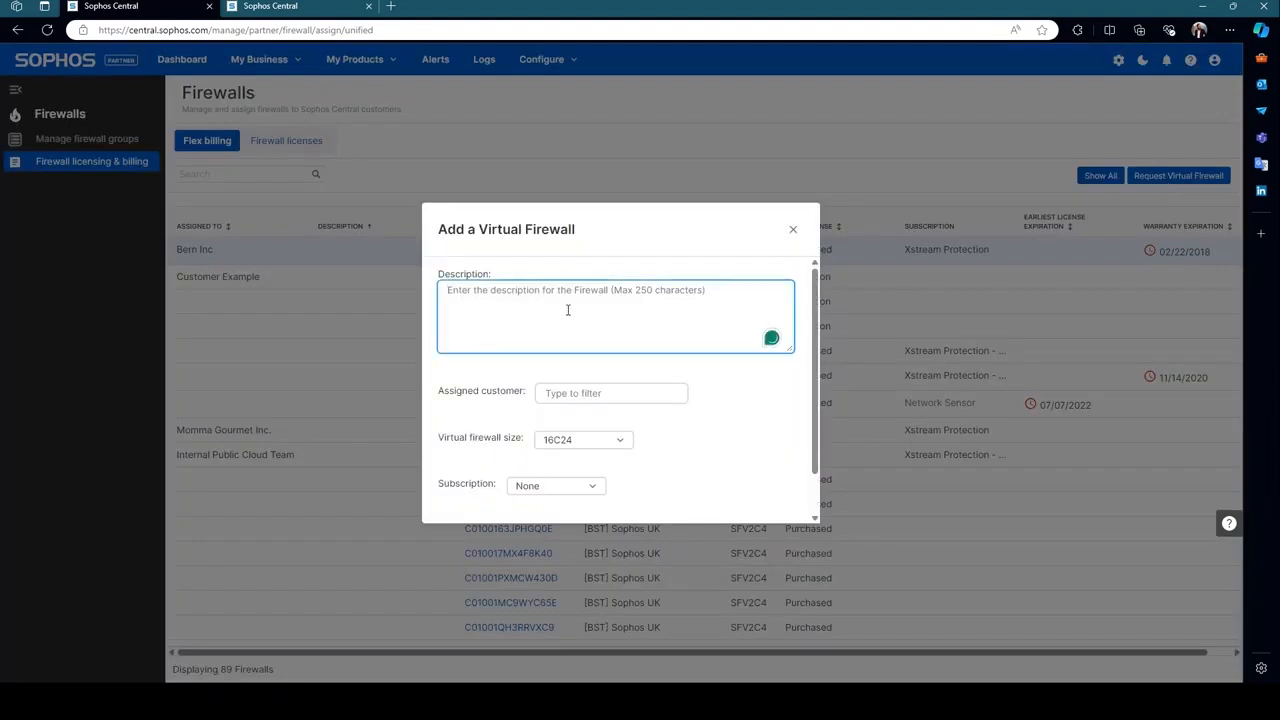
type("Simon")
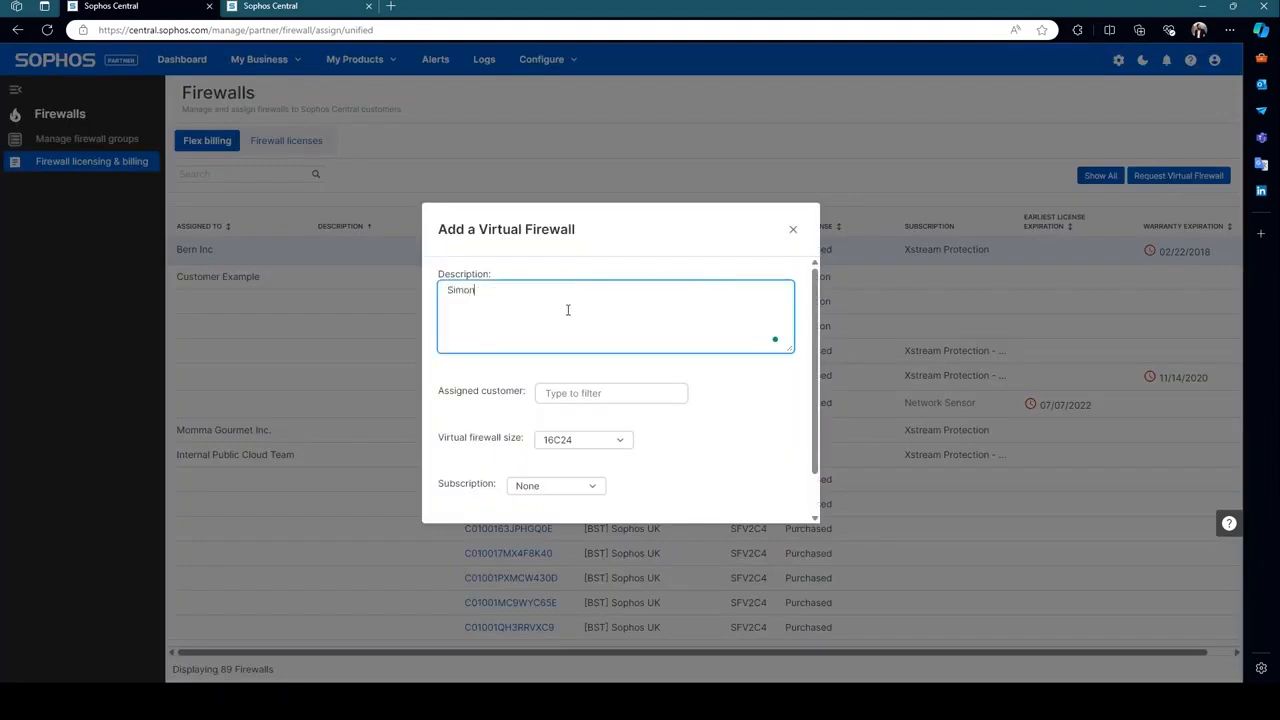
type(" Test")
left_click(590, 391)
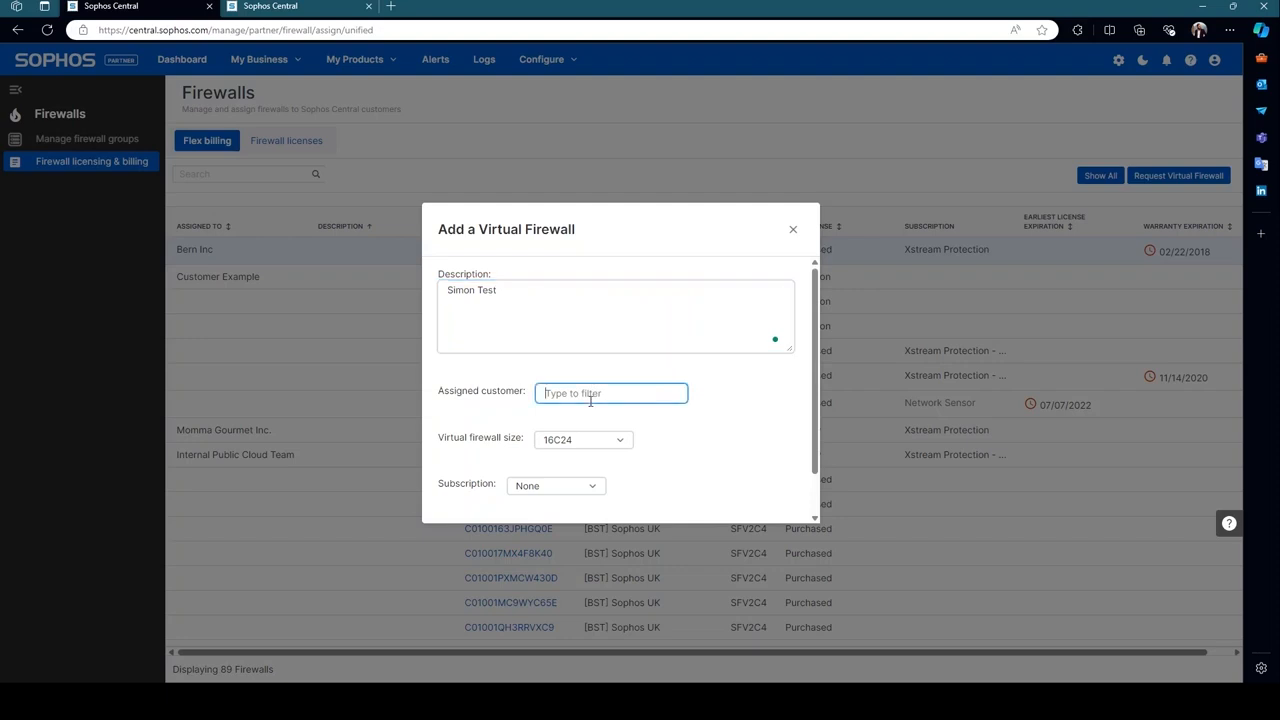
type("Buns")
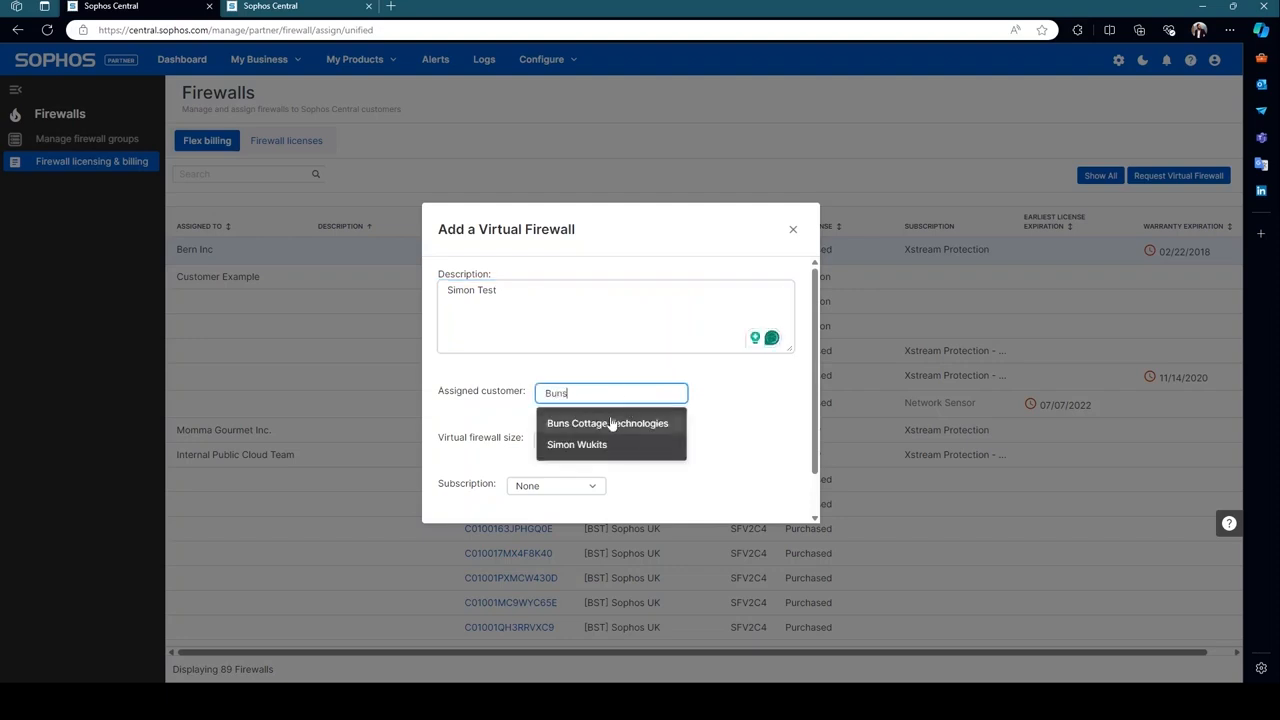
left_click(612, 424)
left_click(607, 440)
left_click(589, 490)
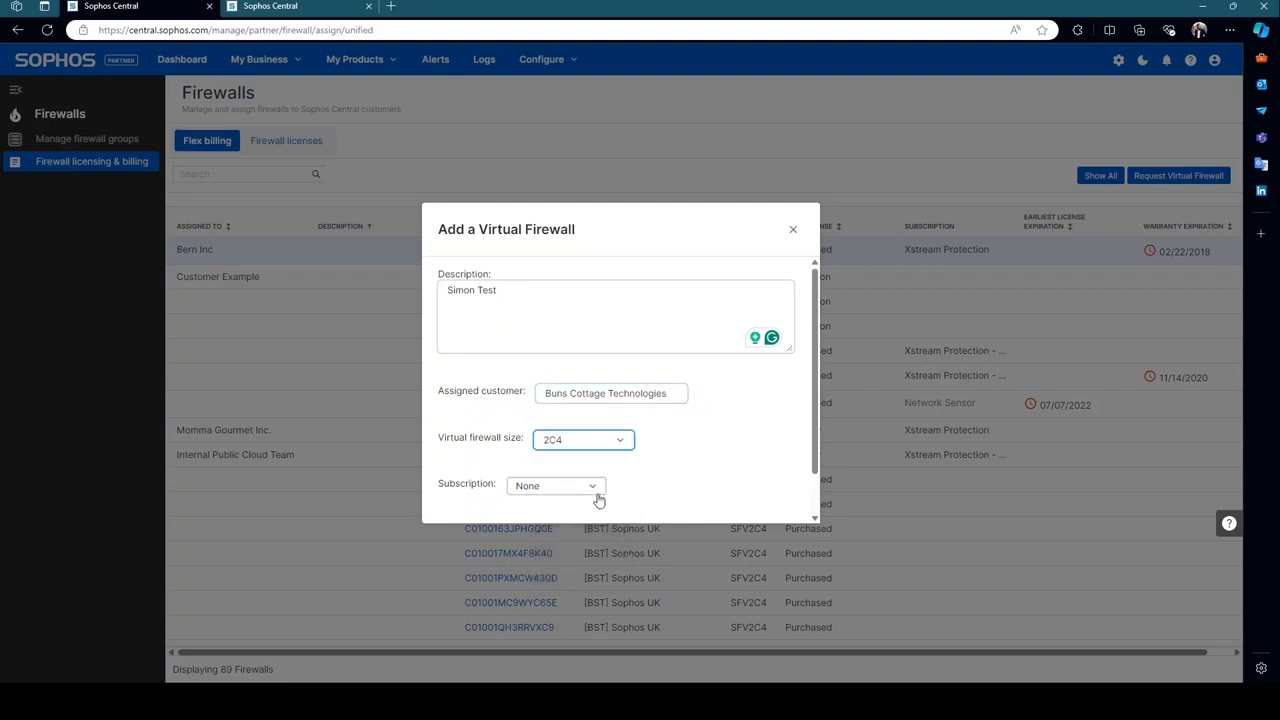
left_click(590, 490)
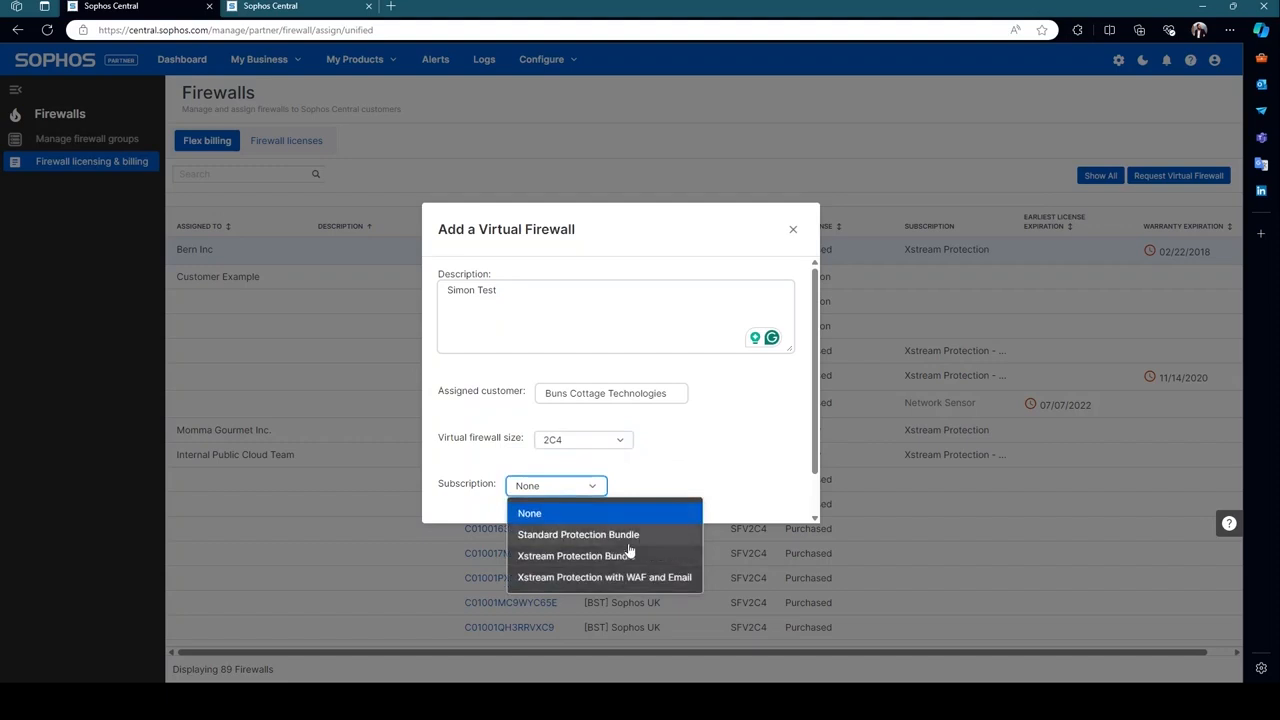
left_click(586, 535)
scroll(692, 450, "down", 1)
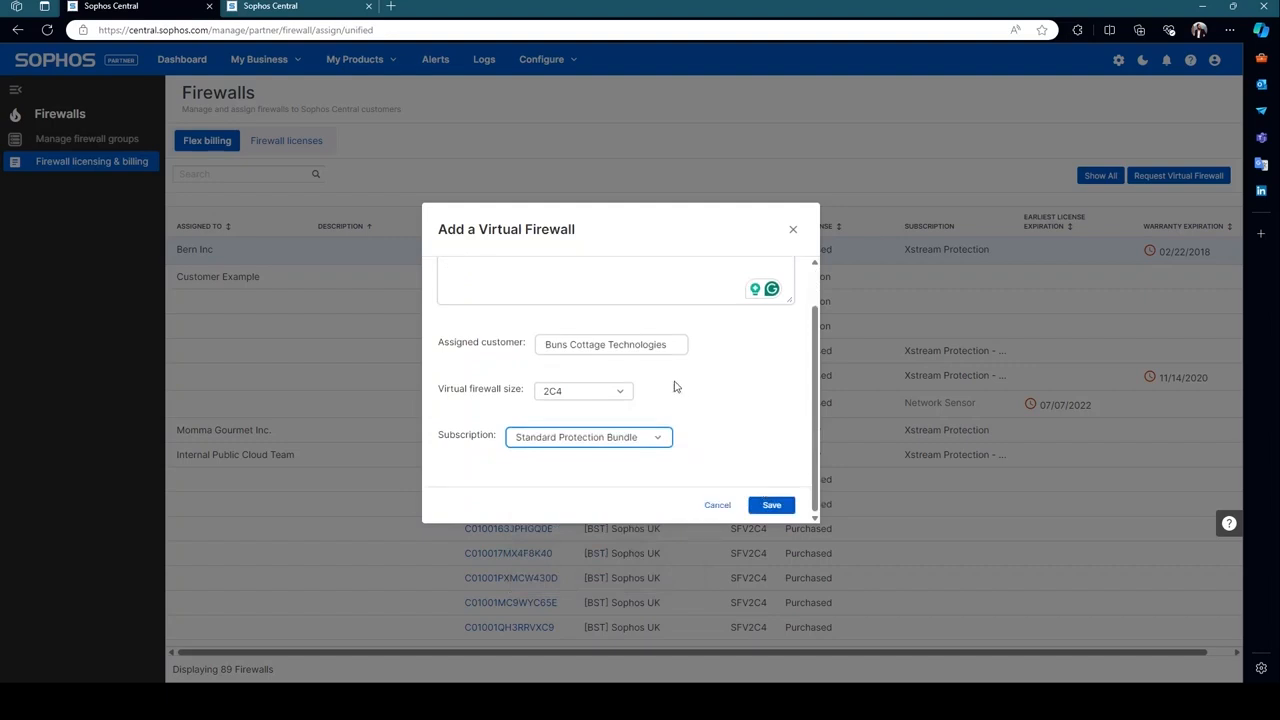
left_click(792, 229)
key("alt+Tab")
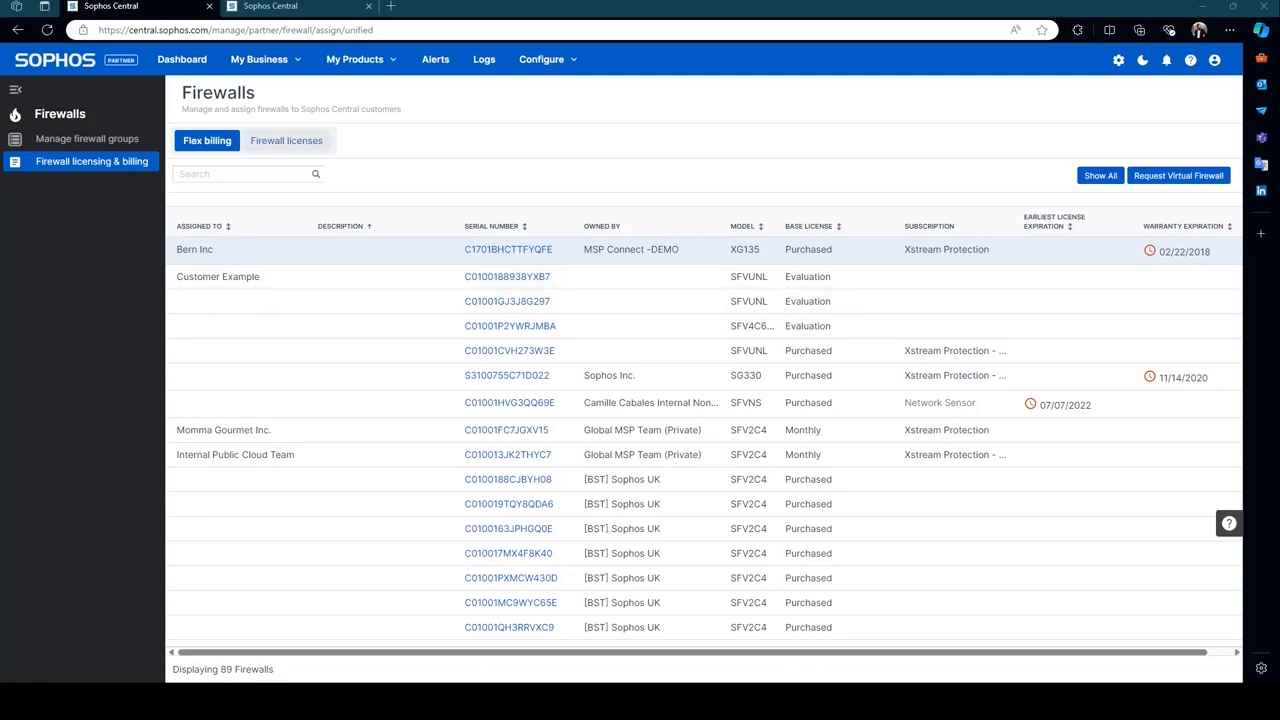
- Show the Firewall licenses list, opening and then cancelling the Claim firewall dialog
left_click(286, 140)
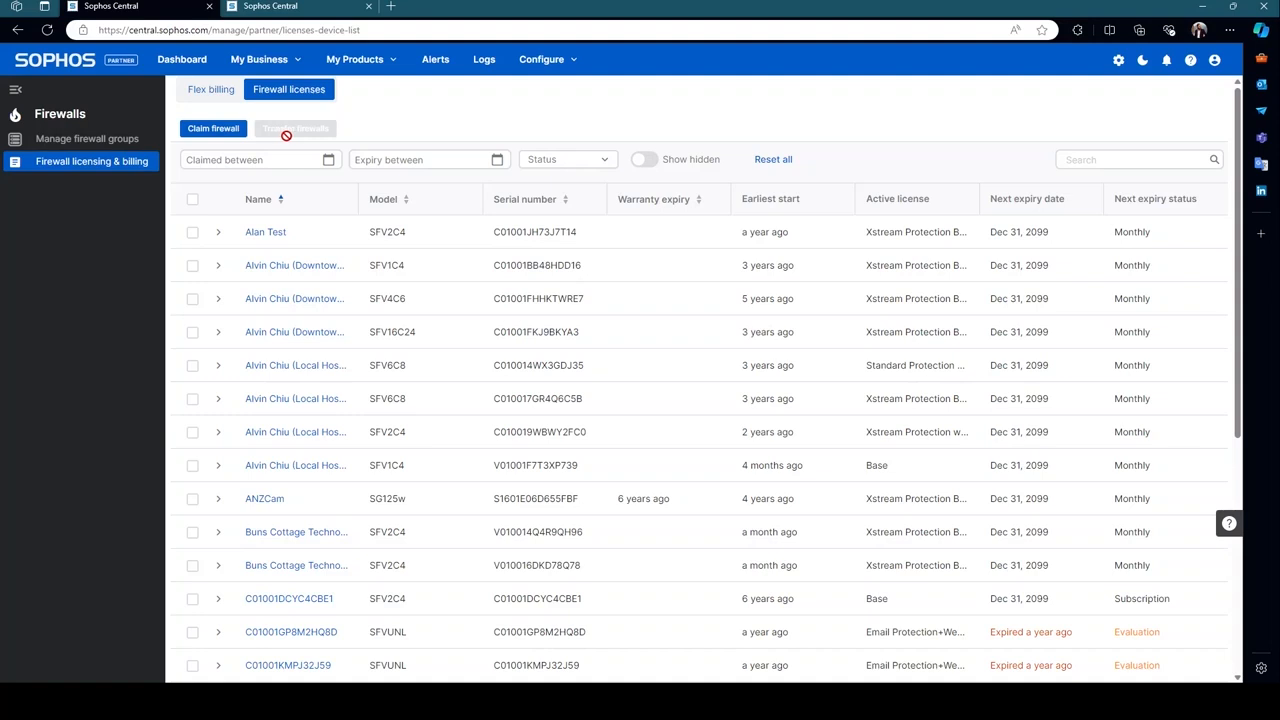
left_click(234, 134)
left_click(509, 318)
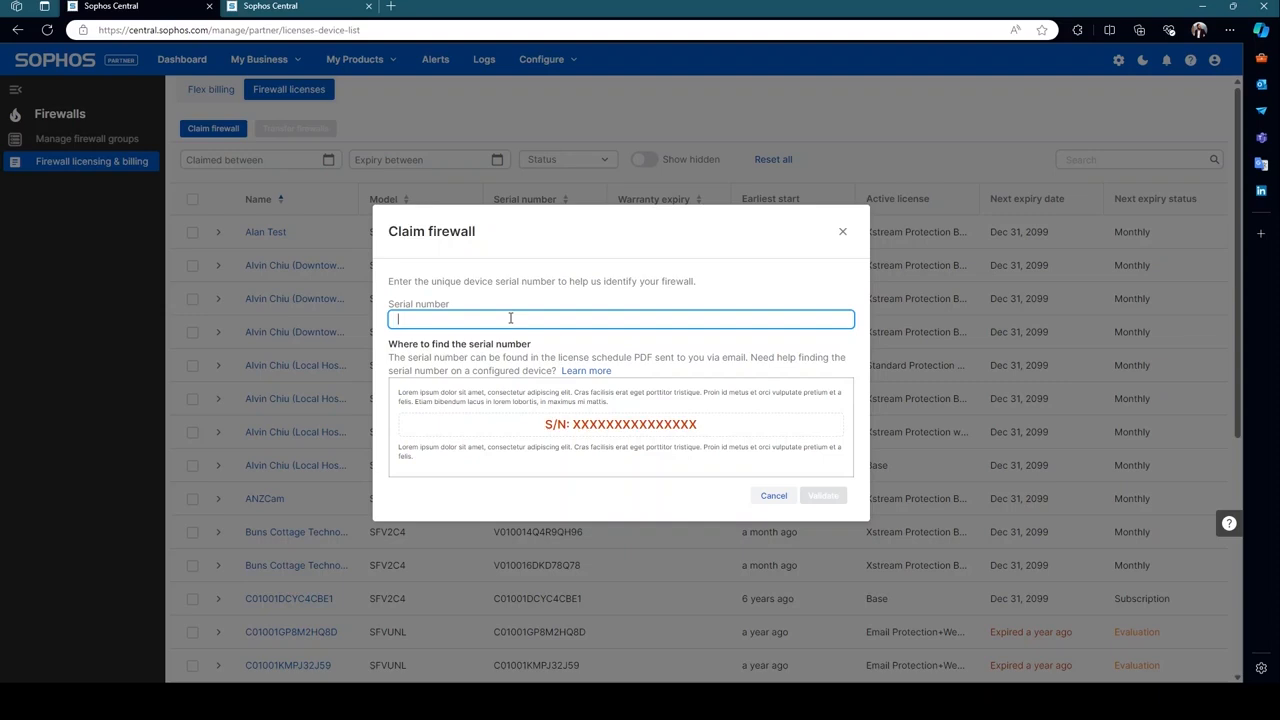
left_click(770, 495)
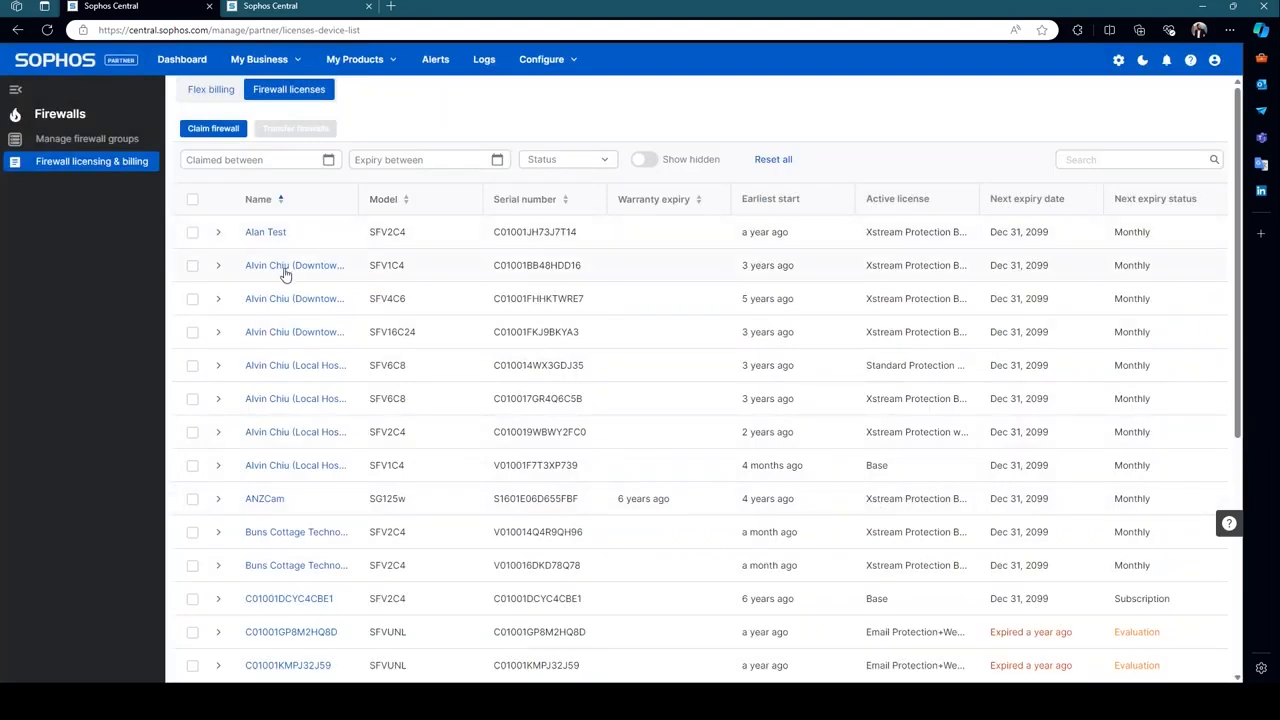
left_click(193, 266)
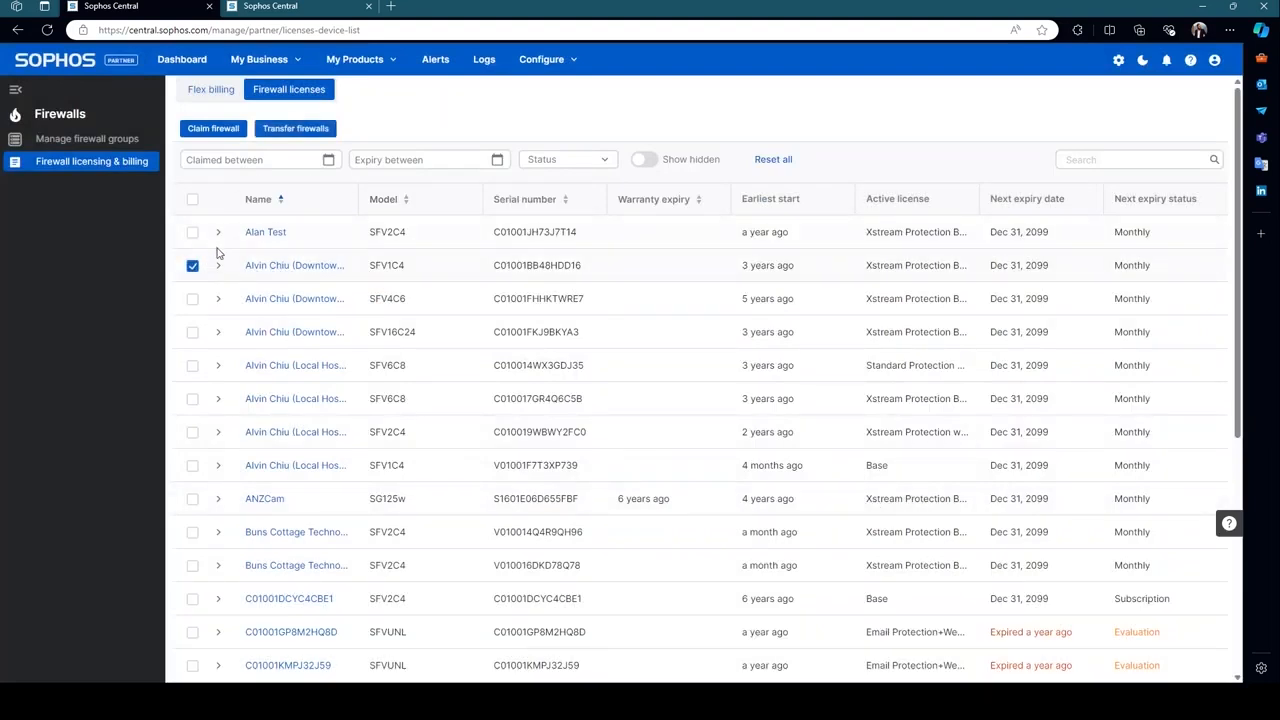
left_click(295, 130)
left_click(379, 325)
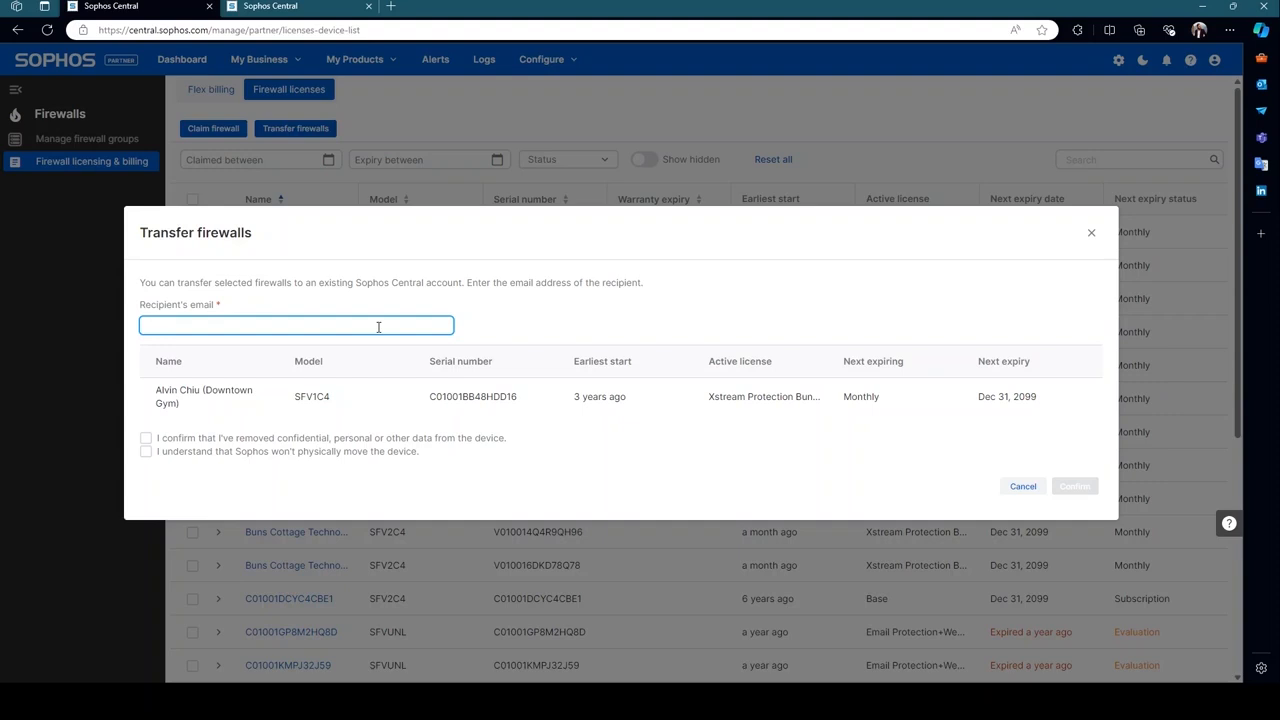
left_click(424, 301)
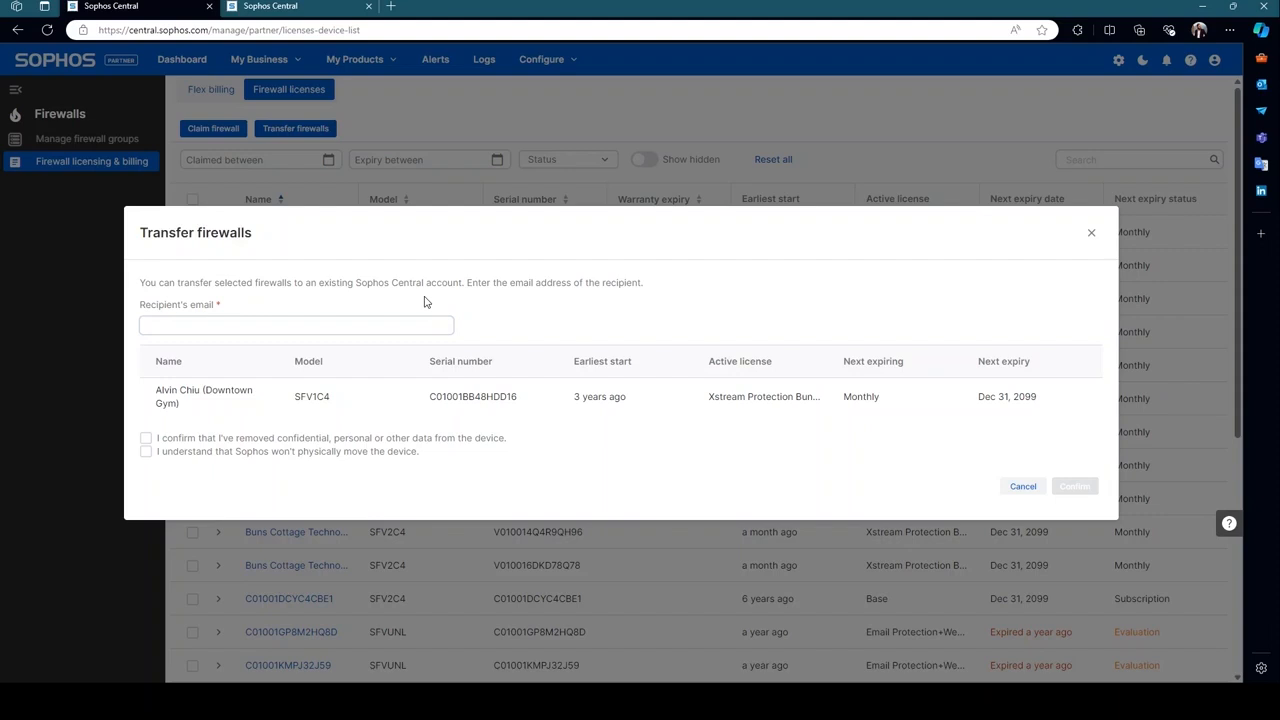
left_click(1023, 486)
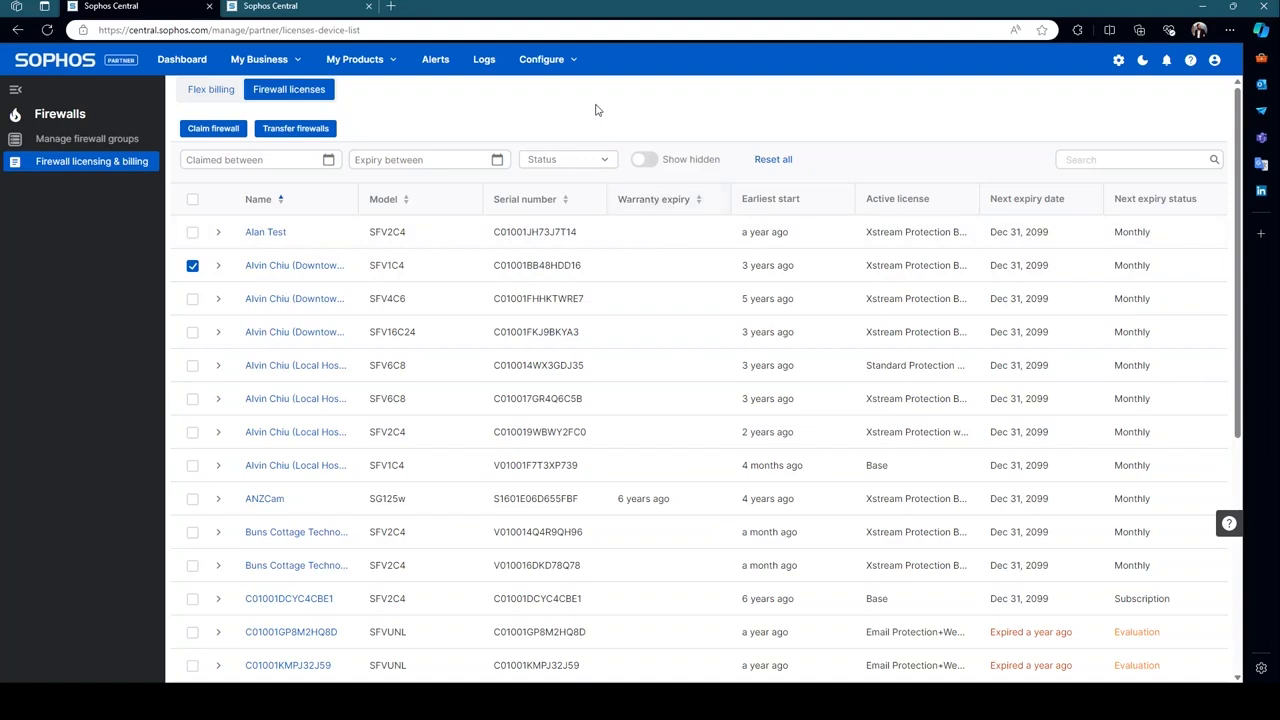
- Open Settings & policies from the Configure menu
left_click(537, 60)
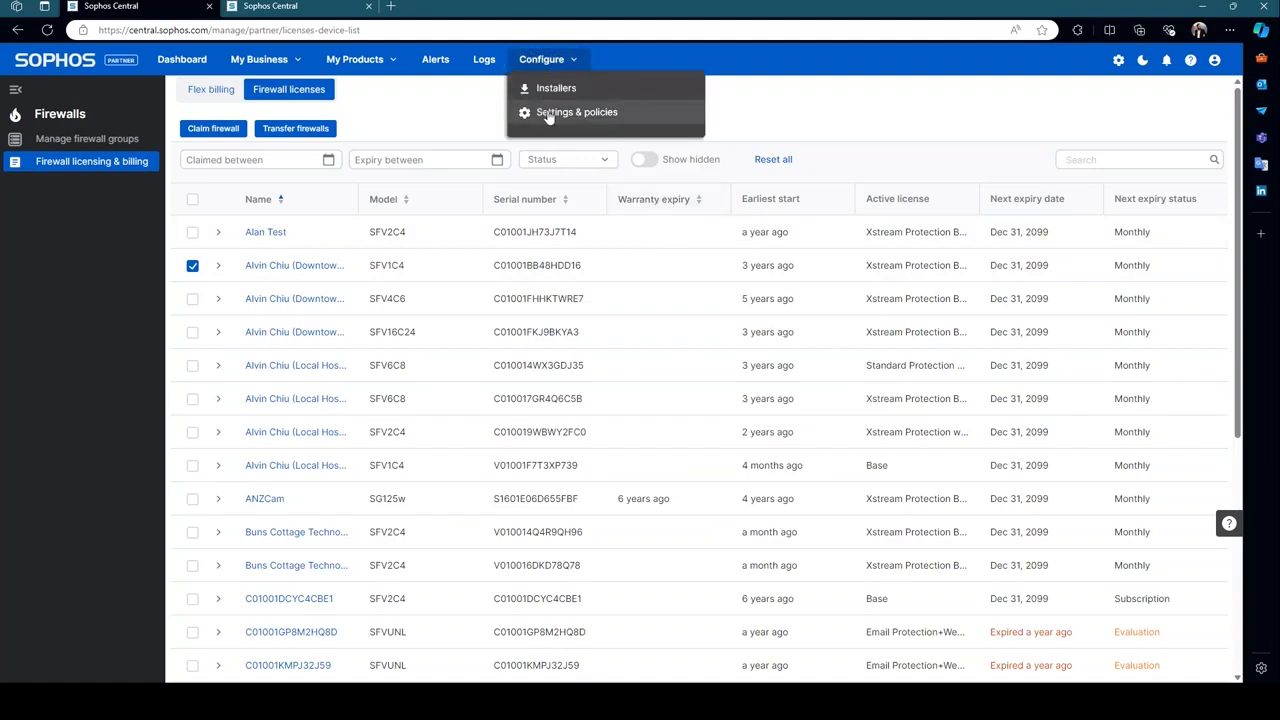
left_click(601, 116)
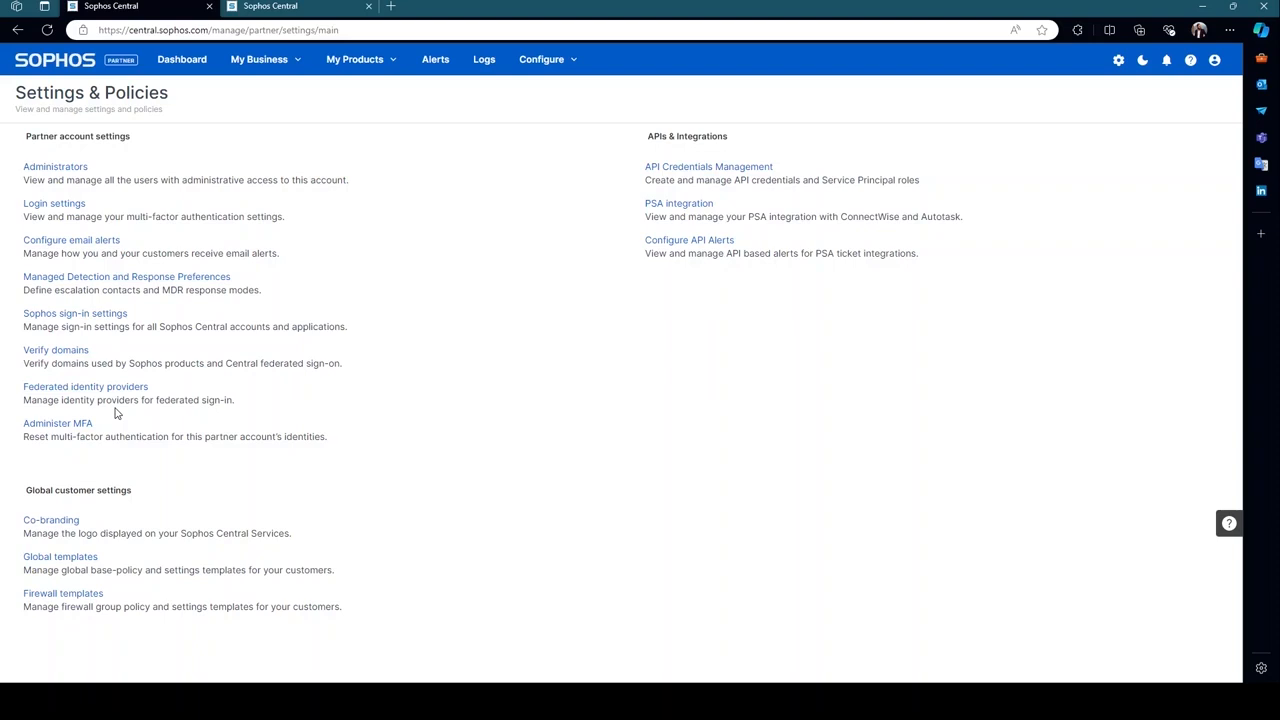
- View the PSA integration options, glance at My Business, then open MDR Cases from My Products
left_click(680, 204)
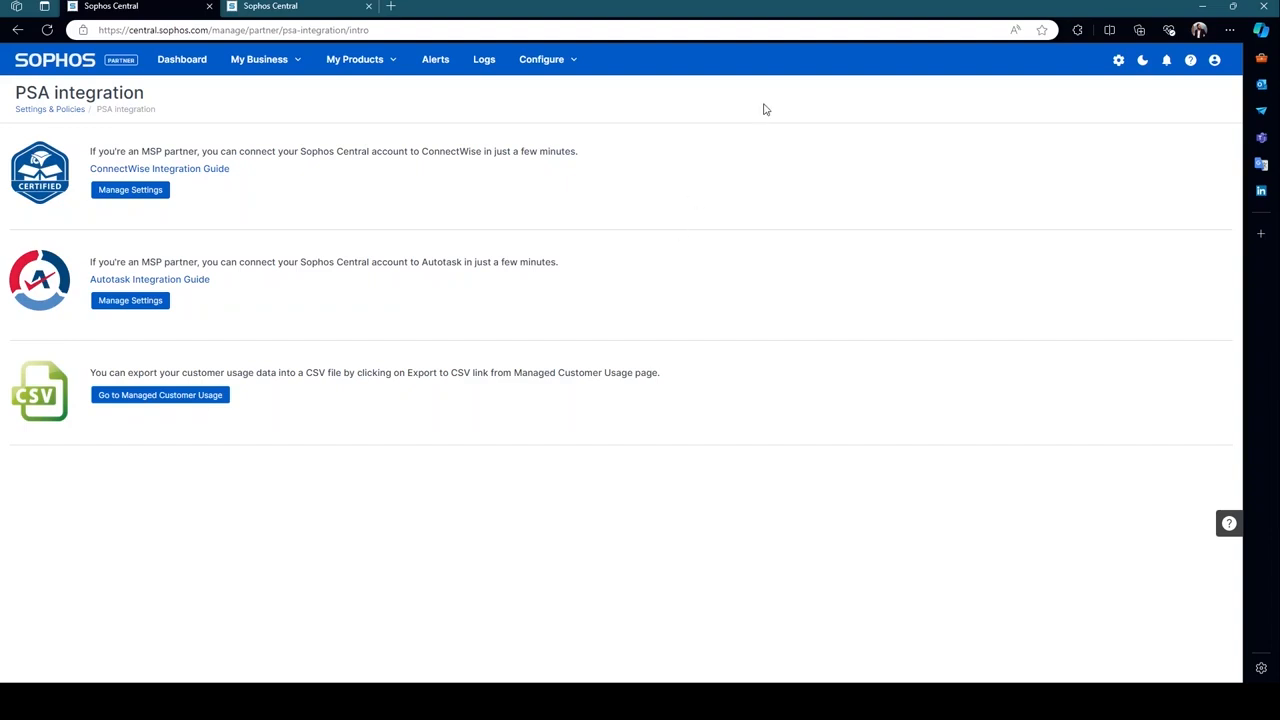
left_click(1117, 60)
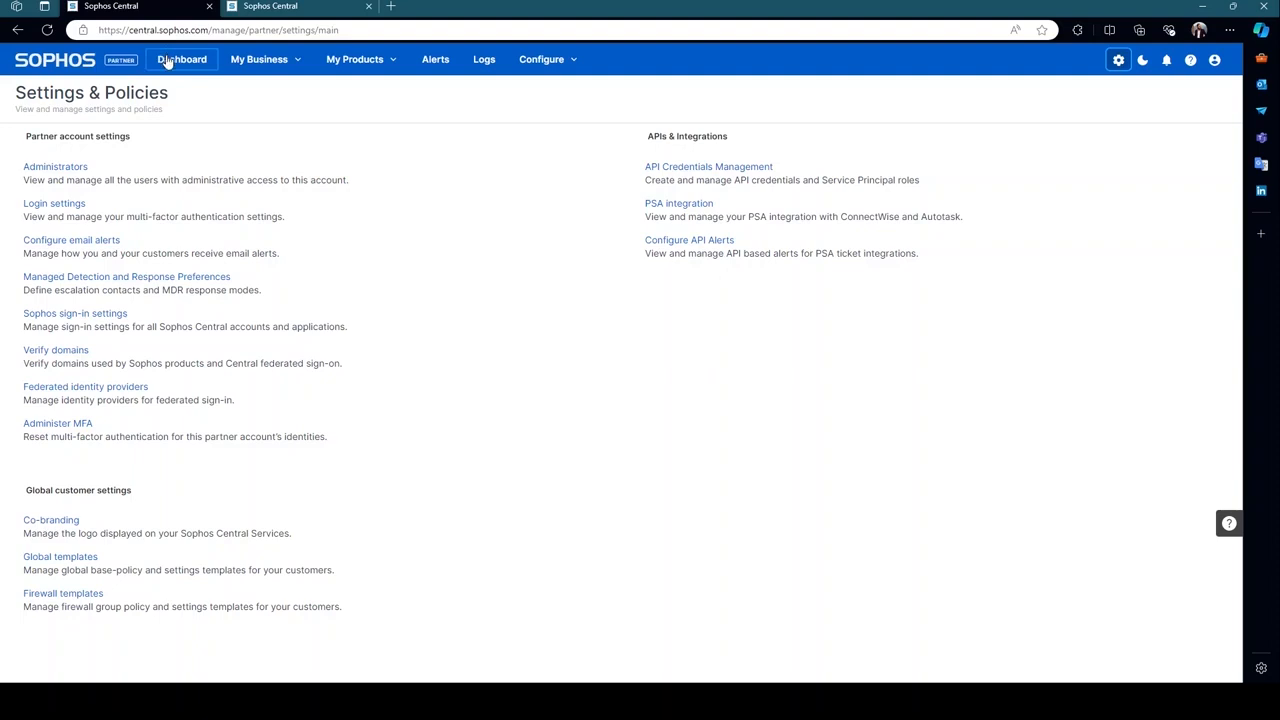
left_click(243, 59)
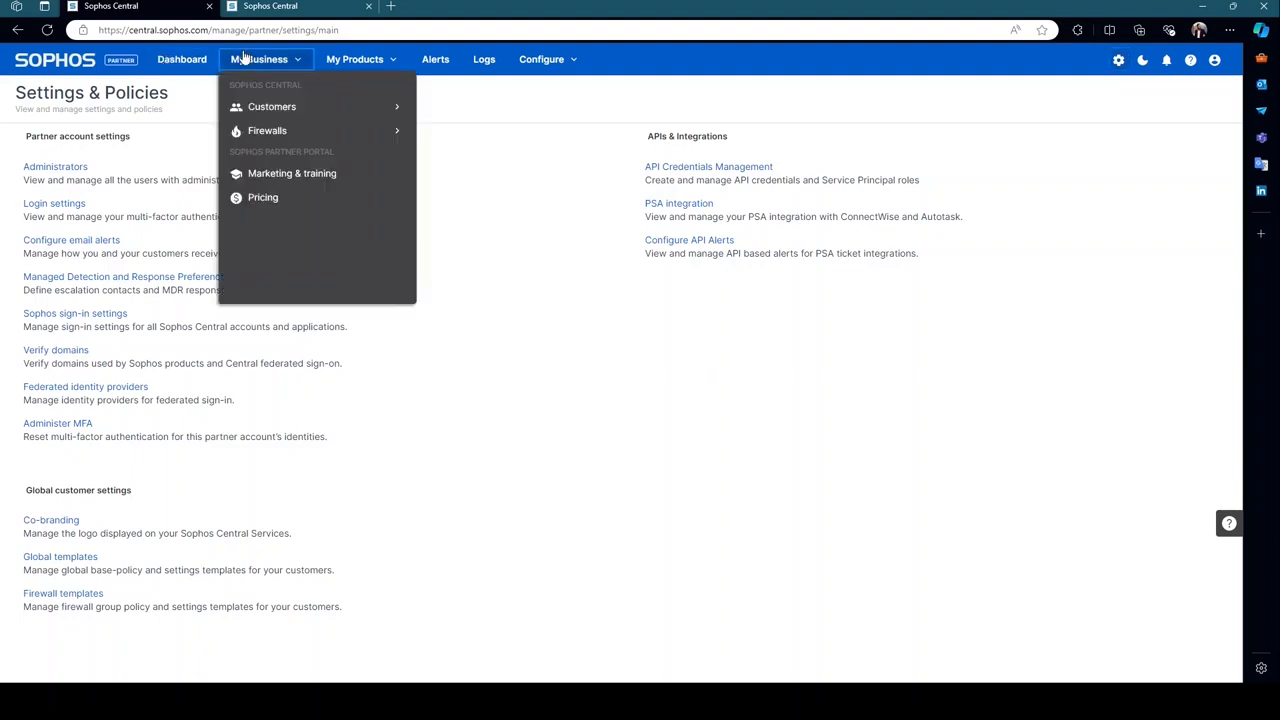
left_click(492, 139)
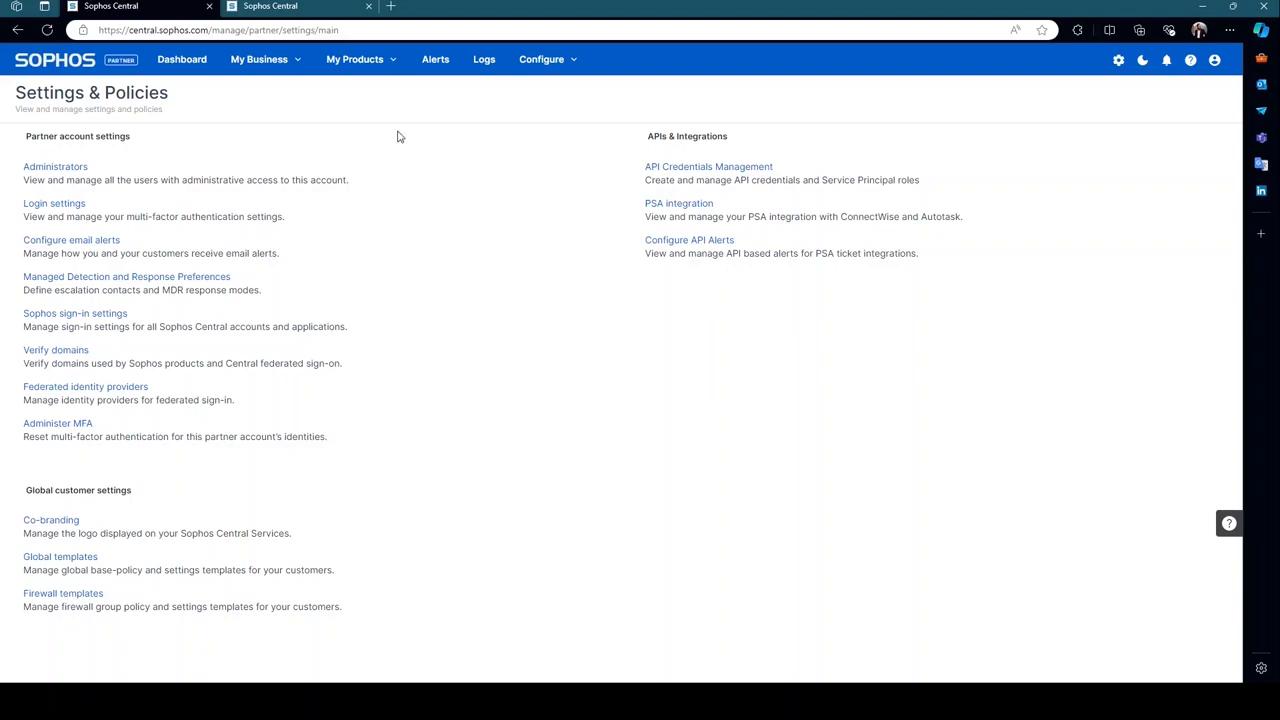
left_click(348, 68)
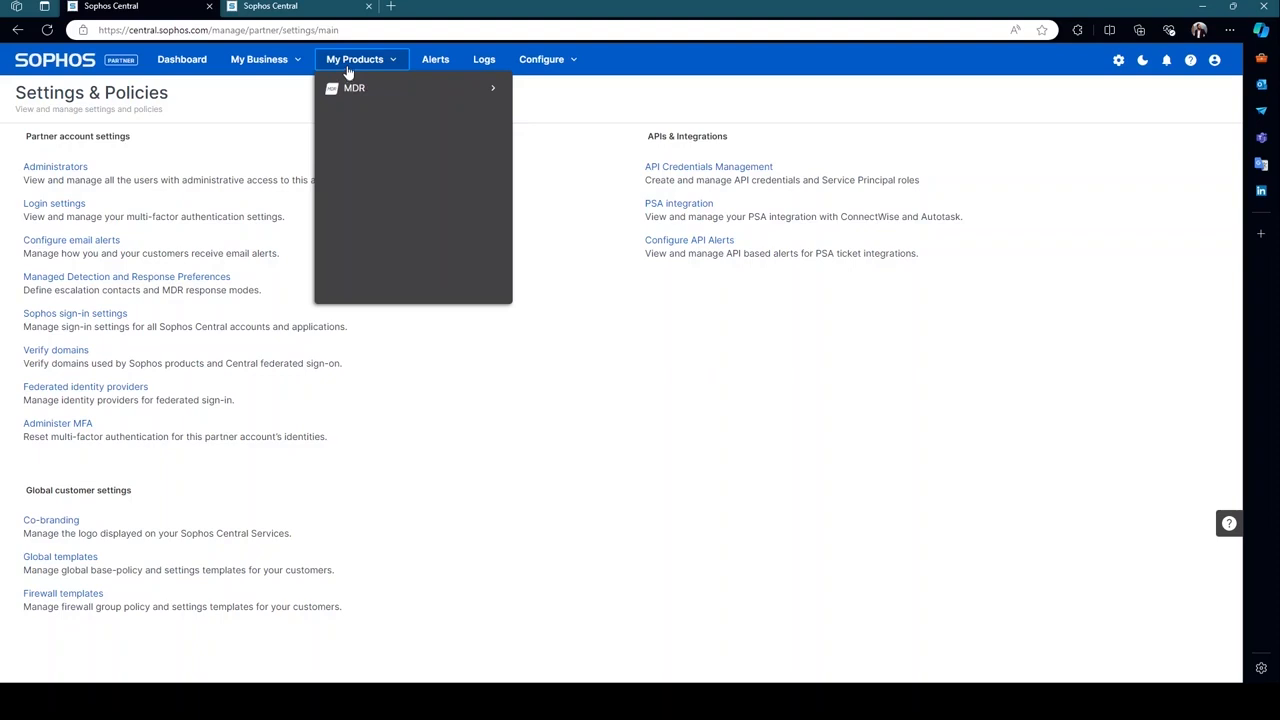
left_click(350, 92)
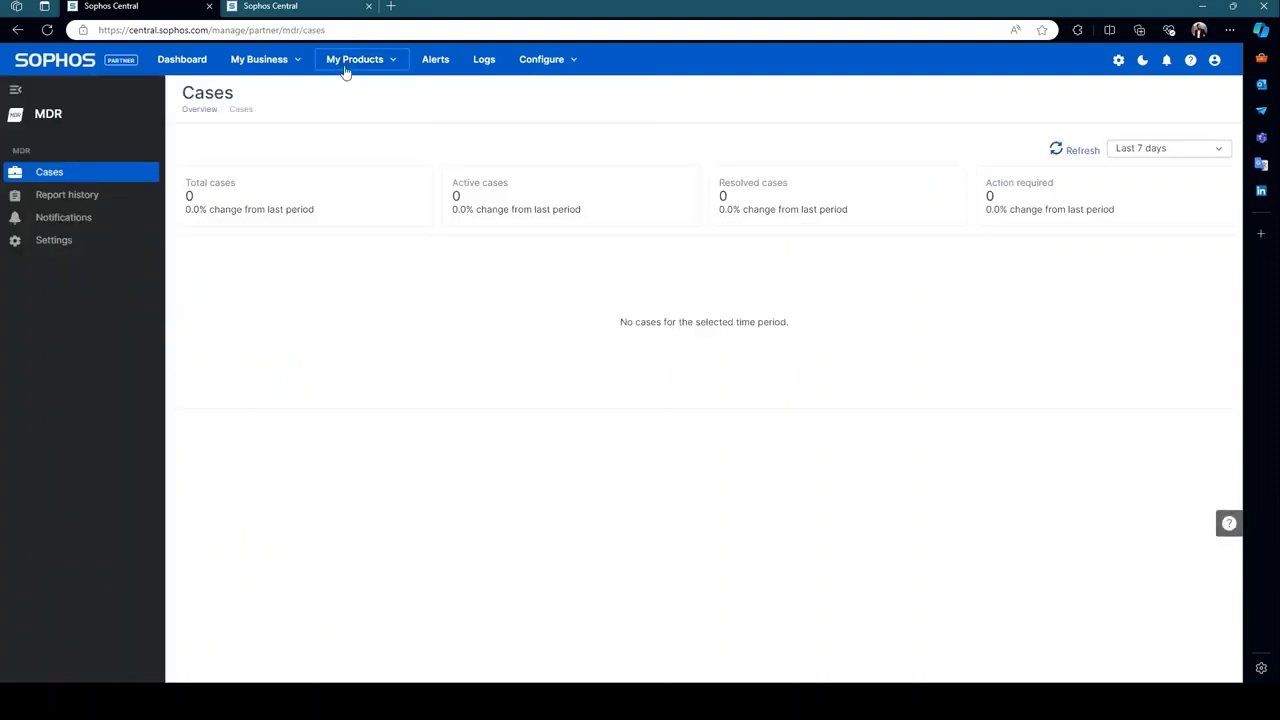
- Change the MDR case list period to All escalated cases
left_click(344, 72)
mouse_move(354, 95)
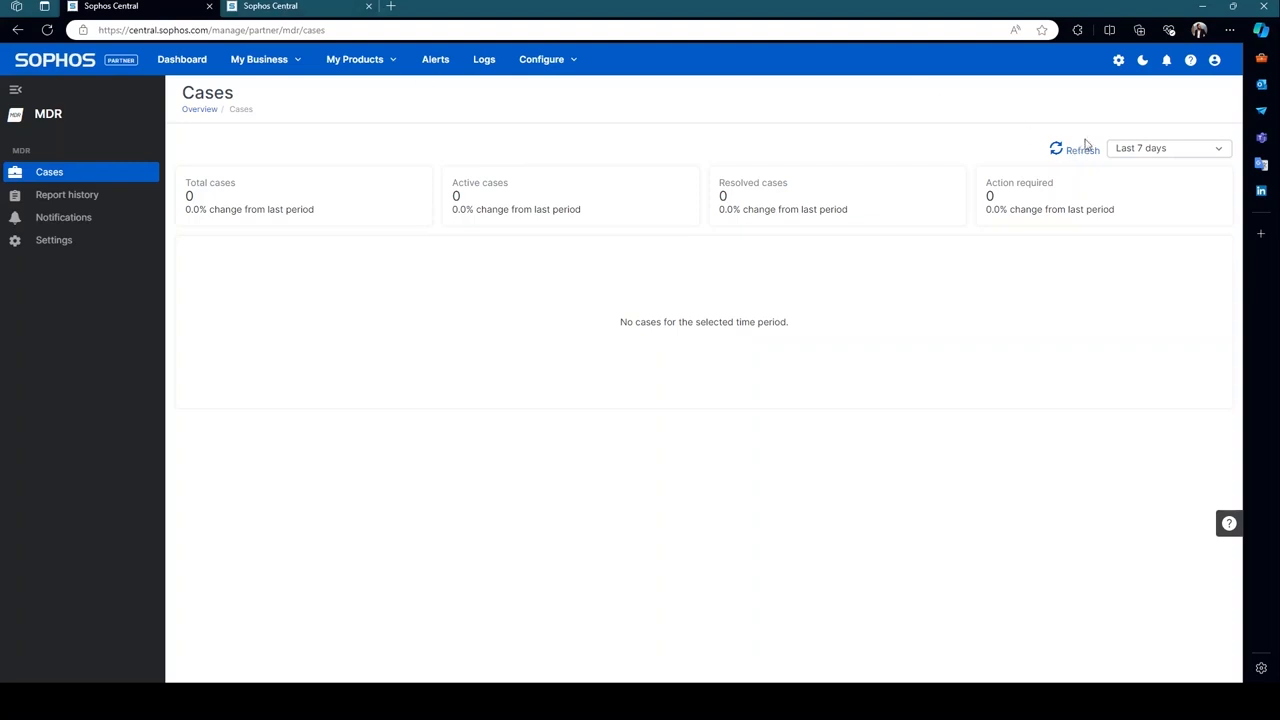
left_click(1135, 150)
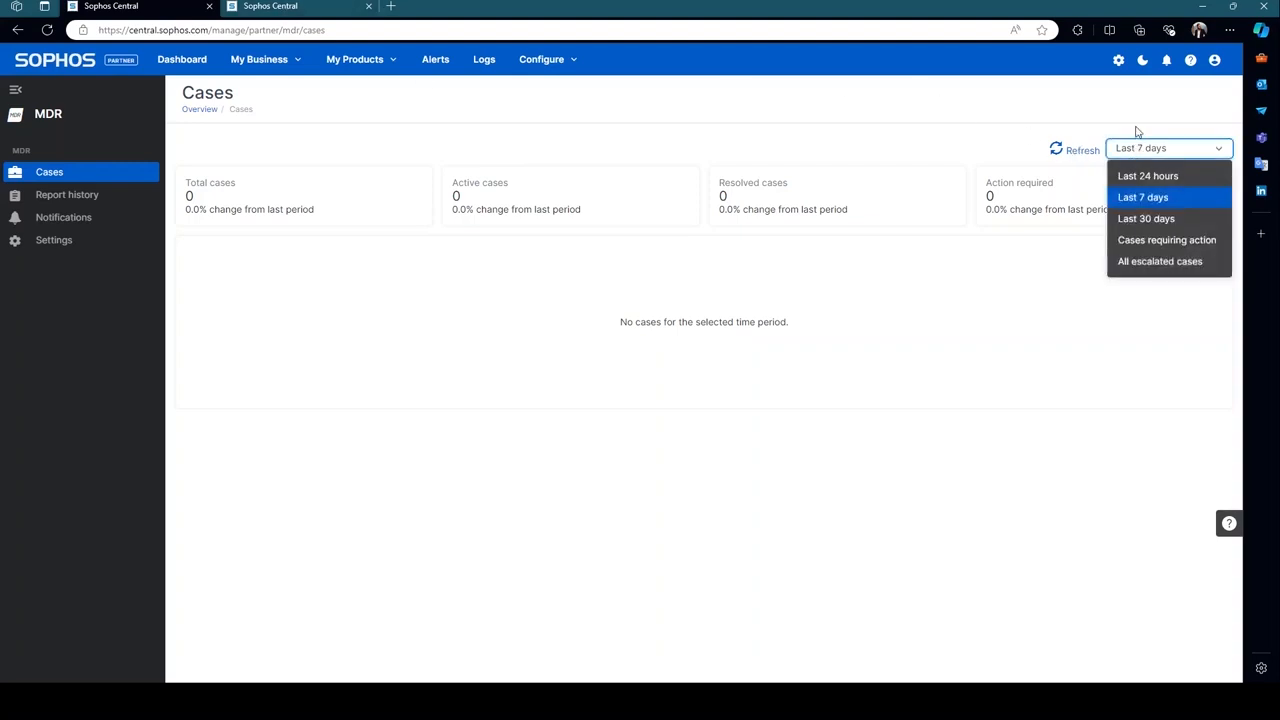
left_click(1165, 263)
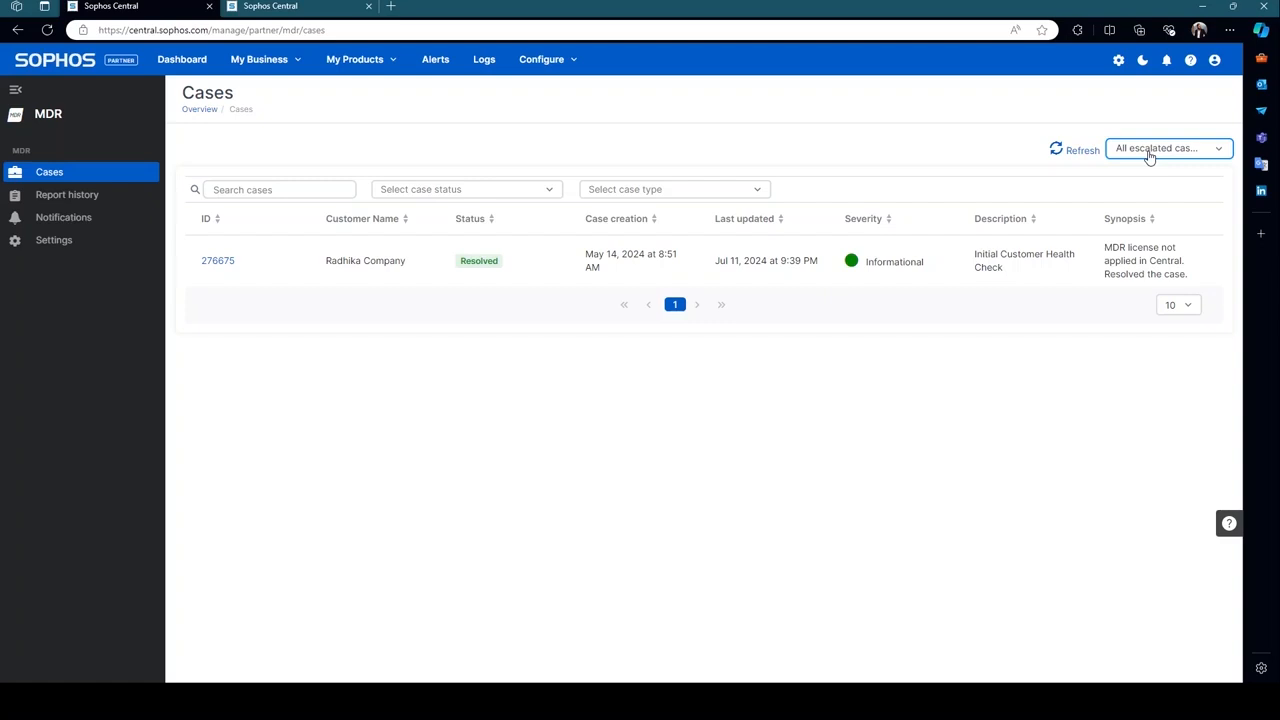
- Show only Cases requiring action, then open the monthly Report history
left_click(1150, 157)
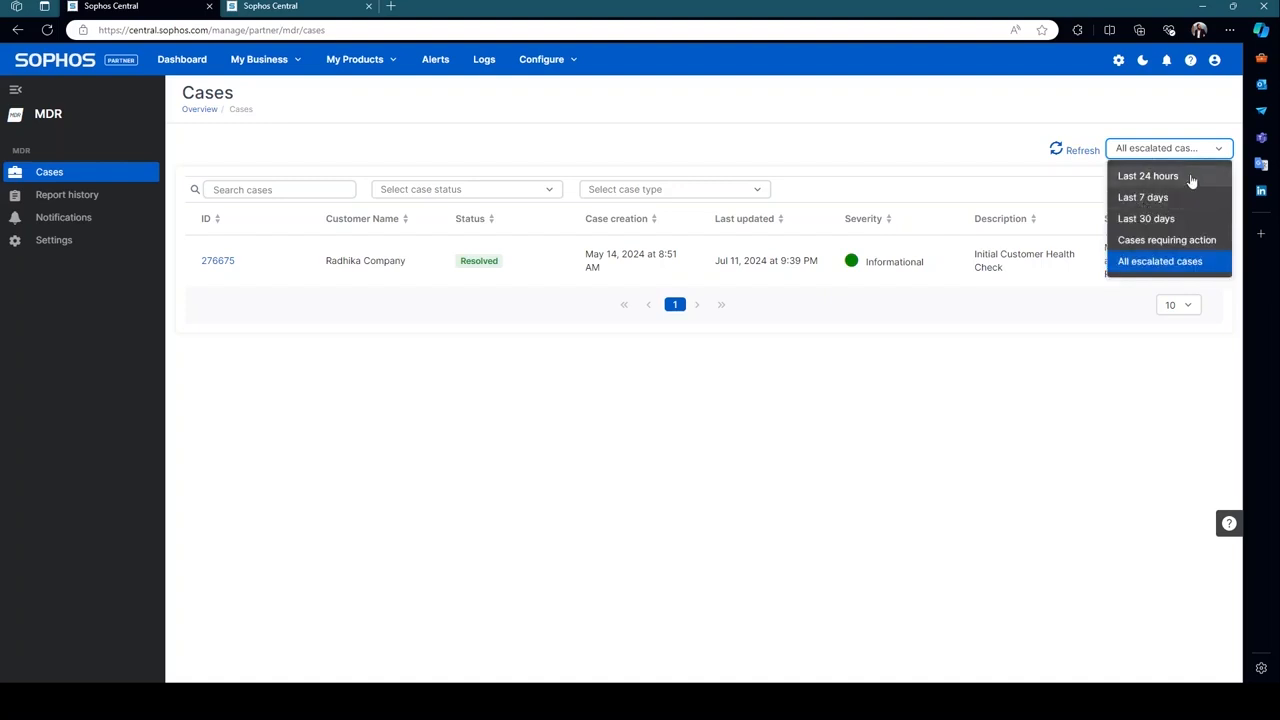
left_click(1170, 242)
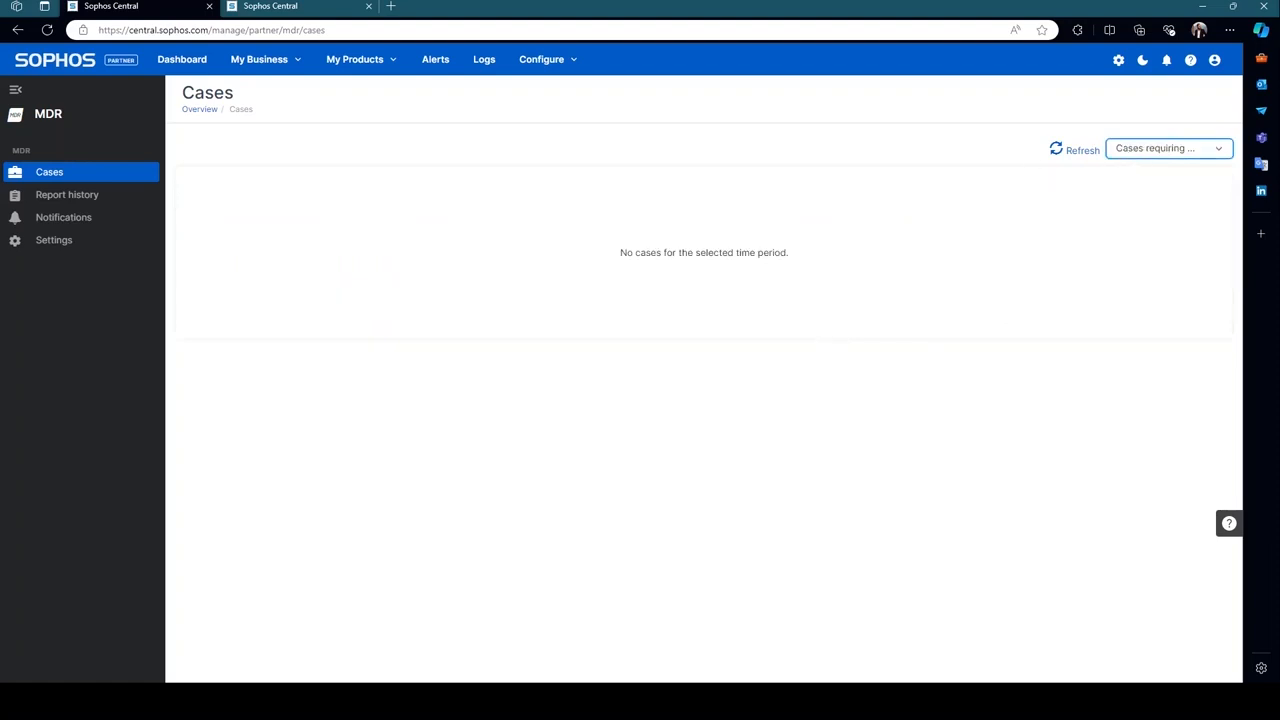
left_click(36, 195)
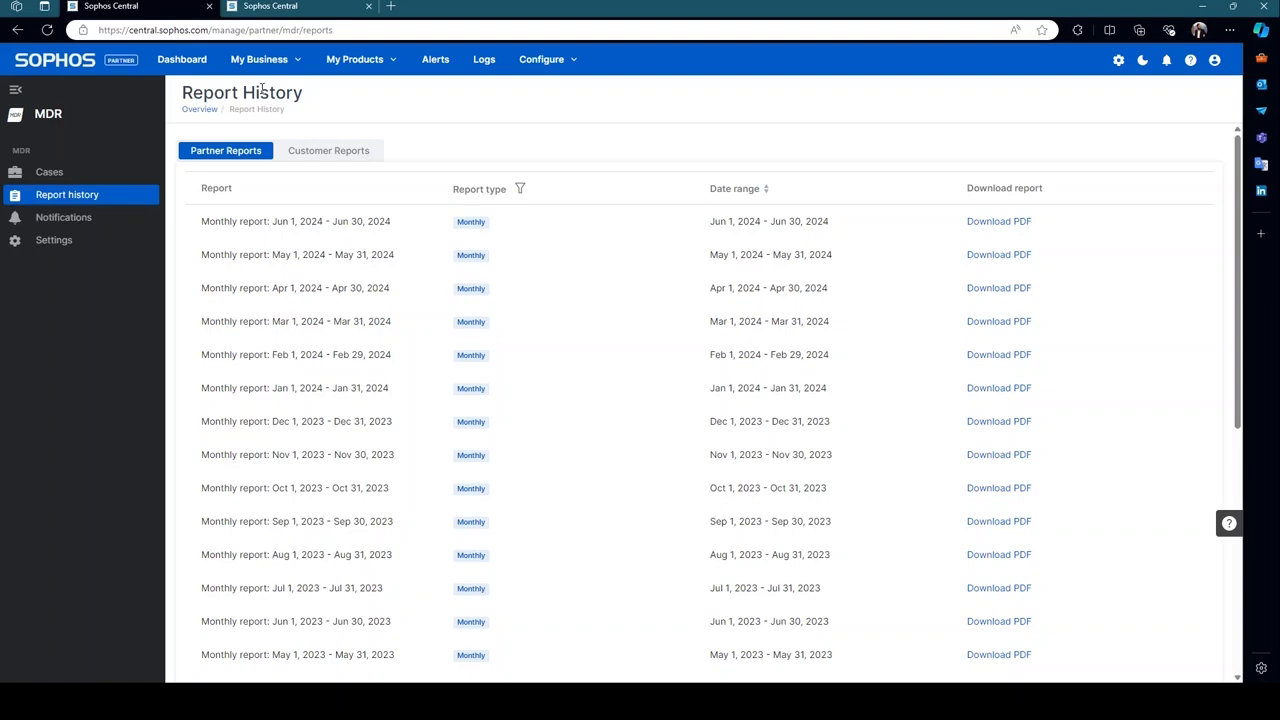
- Switch to the Customer Reports tab, then open the MDR Notifications page
left_click(350, 152)
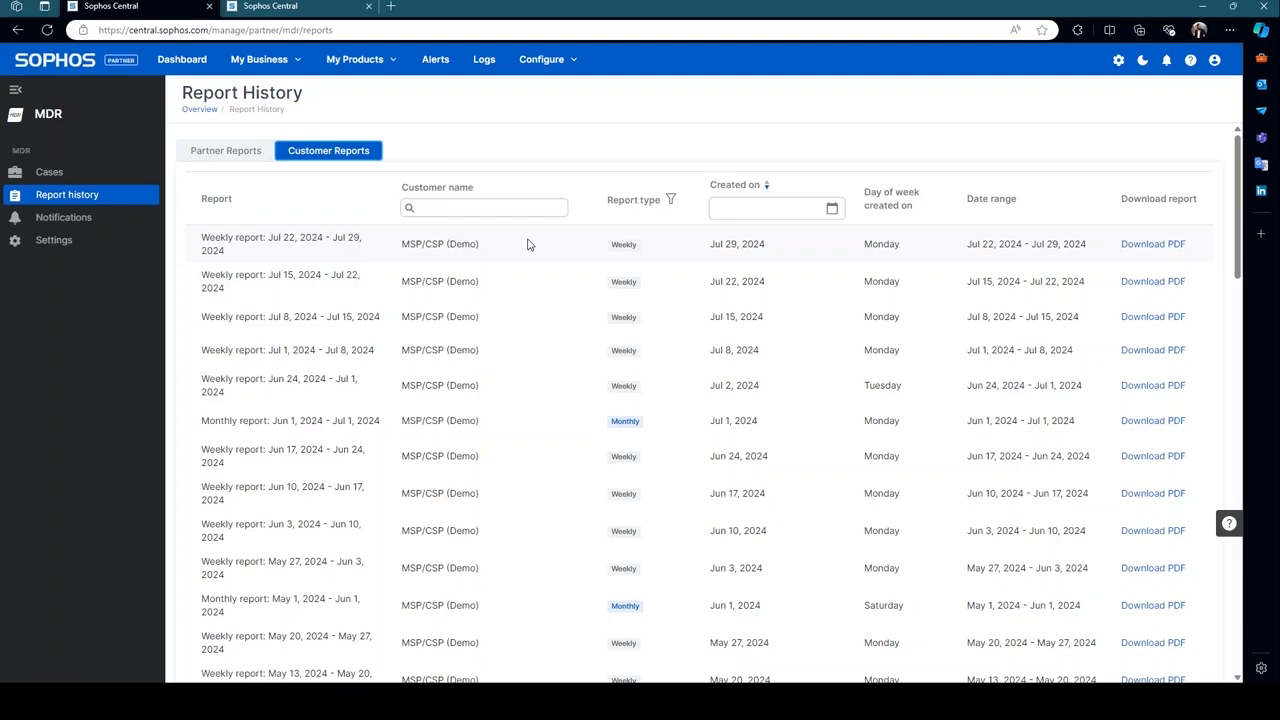
left_click(22, 218)
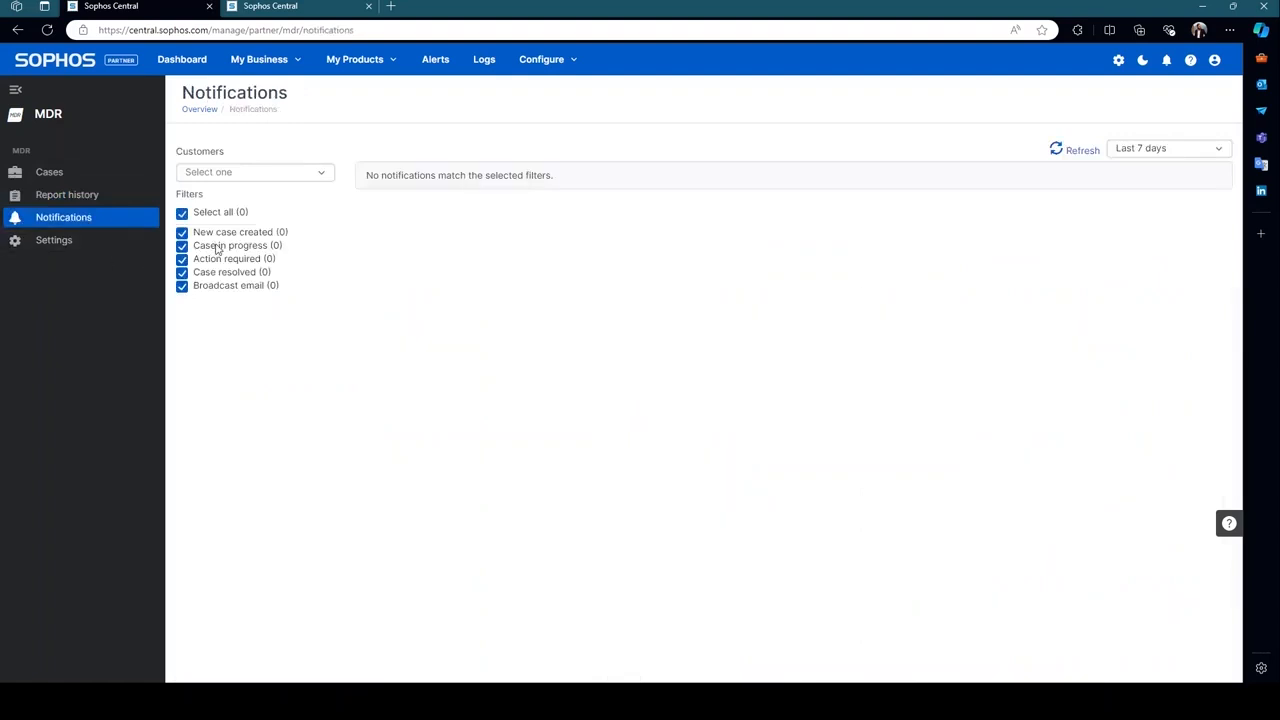
- Filter MDR notifications to the MSP/CSP (Demo) customer, toggling Select all off and back on
left_click(274, 177)
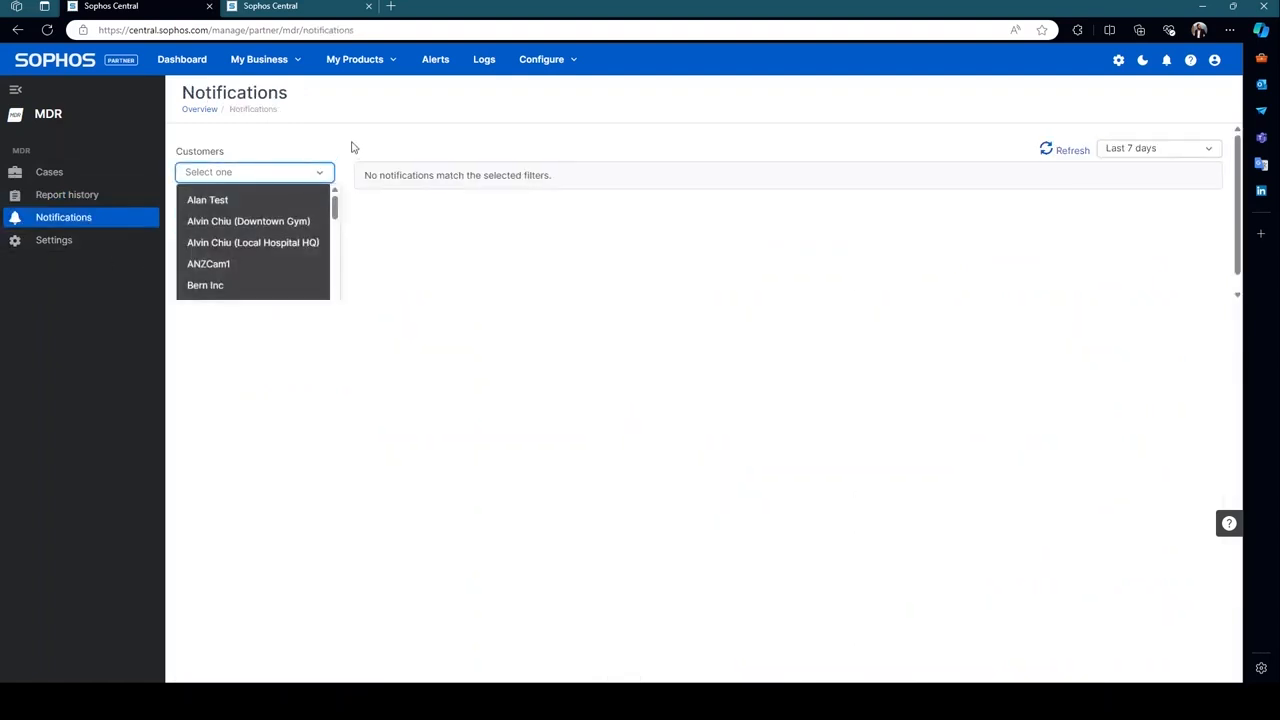
scroll(277, 232, "down", 1)
scroll(271, 223, "down", 10)
scroll(274, 234, "up", 3)
scroll(269, 254, "up", 2)
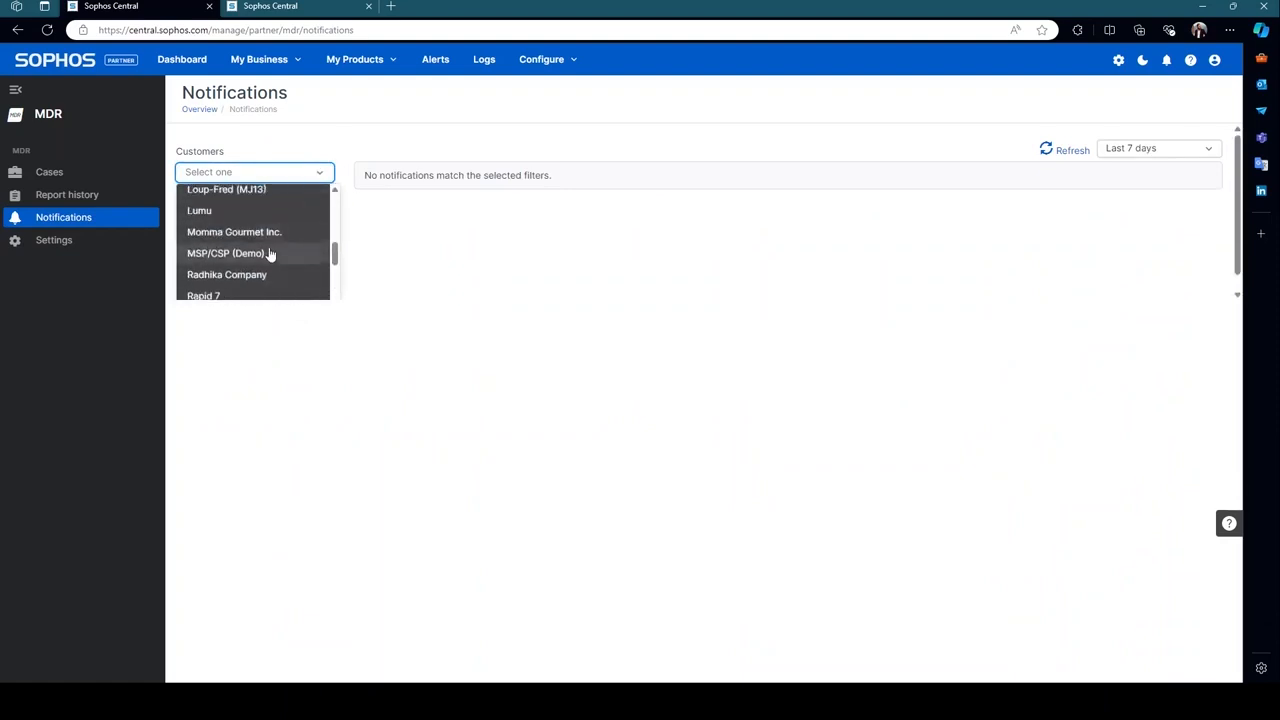
left_click(269, 254)
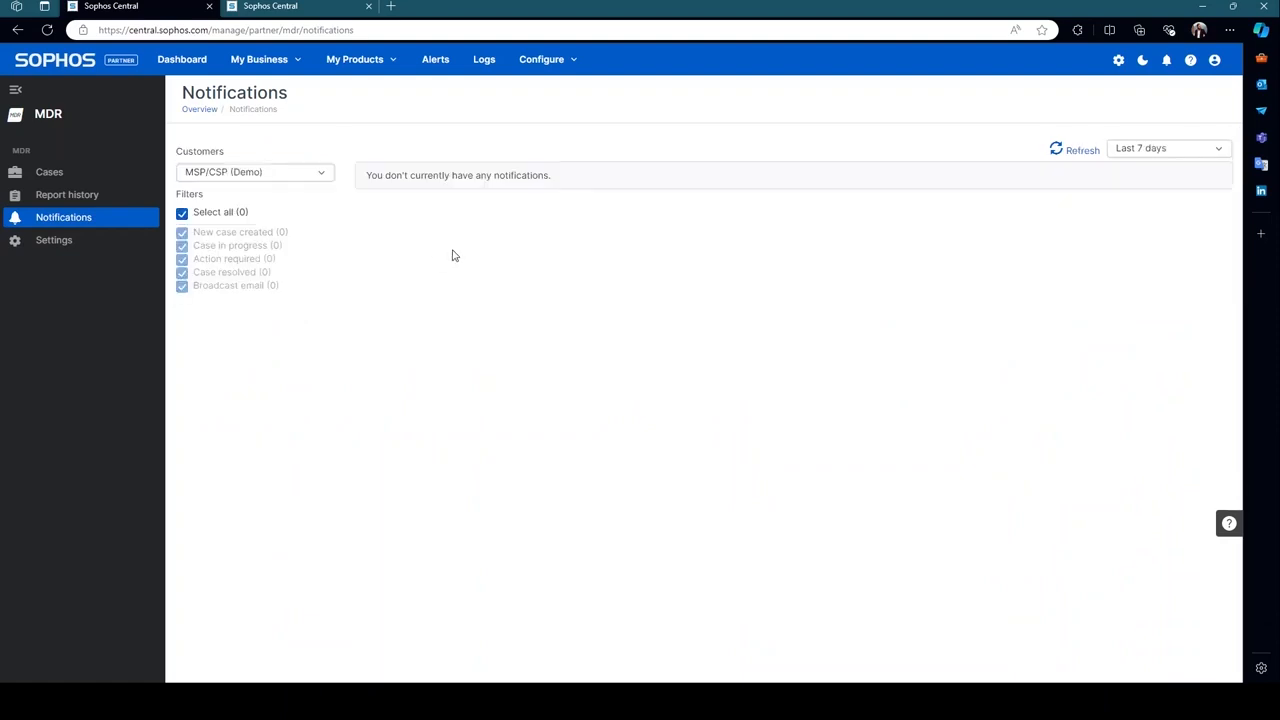
left_click(181, 213)
left_click(181, 213)
left_click(226, 174)
scroll(229, 214, "up", 5)
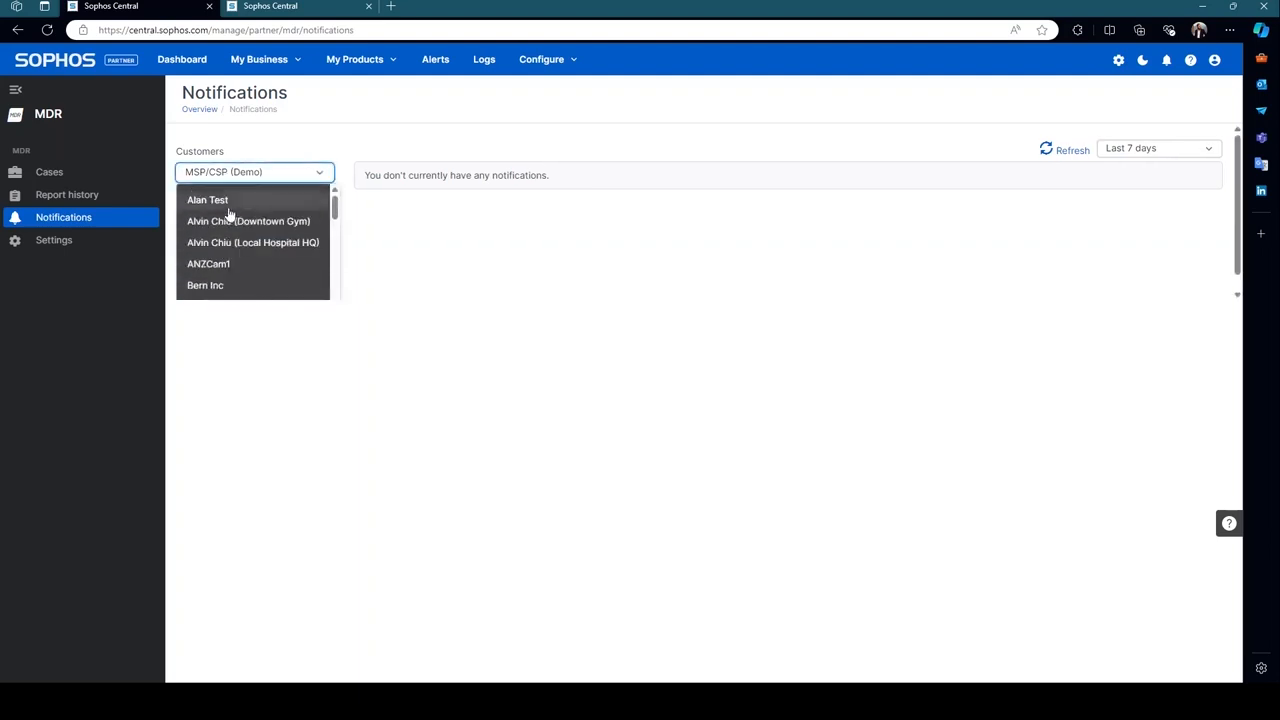
left_click(660, 260)
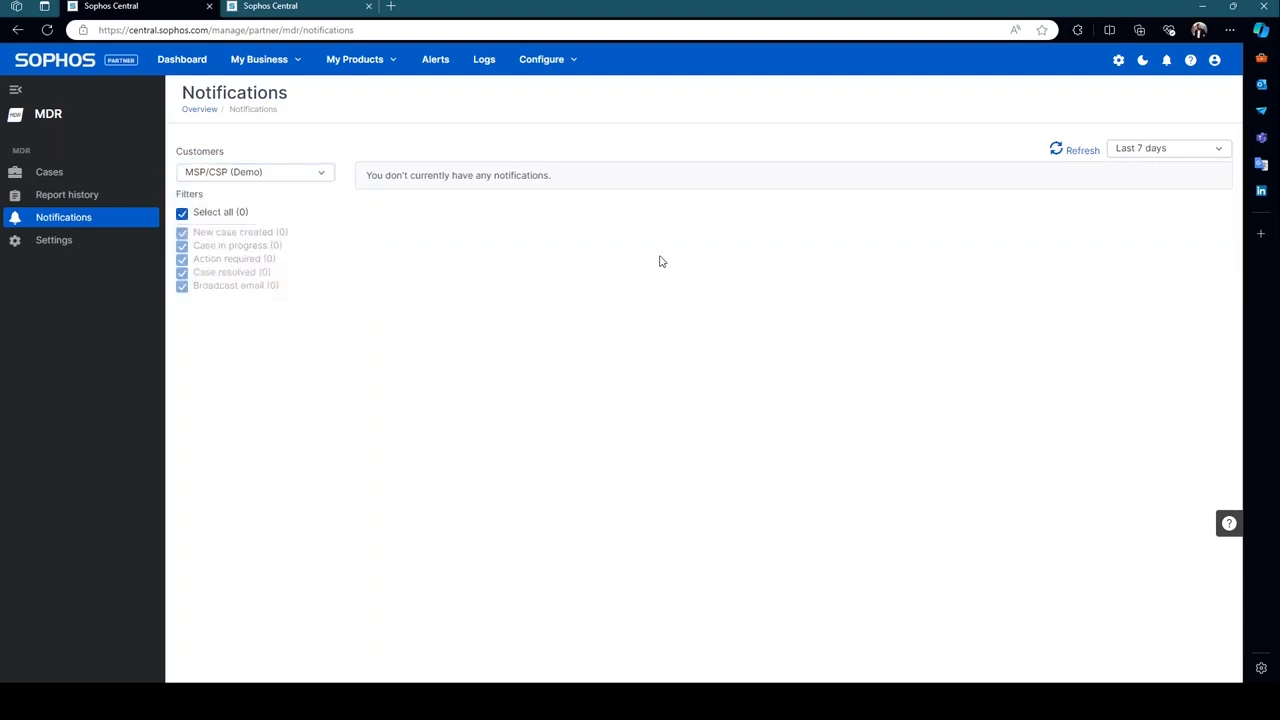
- Open MDR Settings and scroll through the primary, secondary and tertiary authorized contacts
left_click(98, 245)
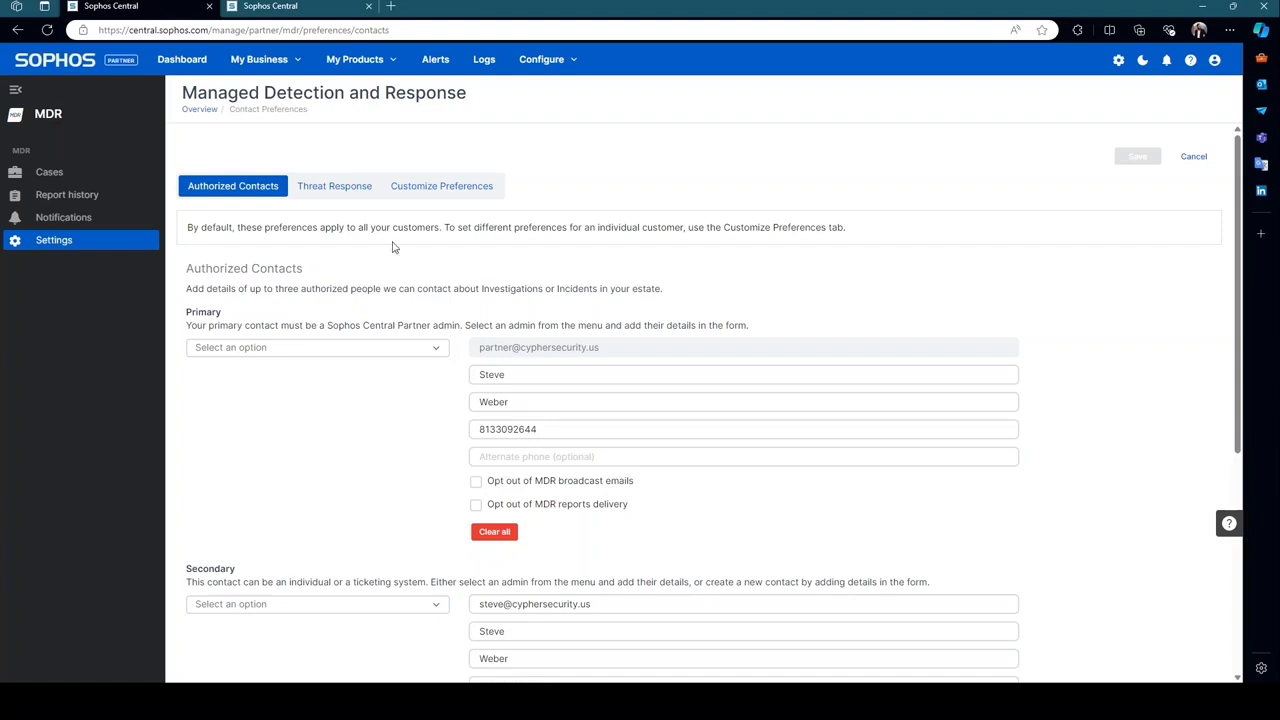
scroll(421, 307, "down", 2)
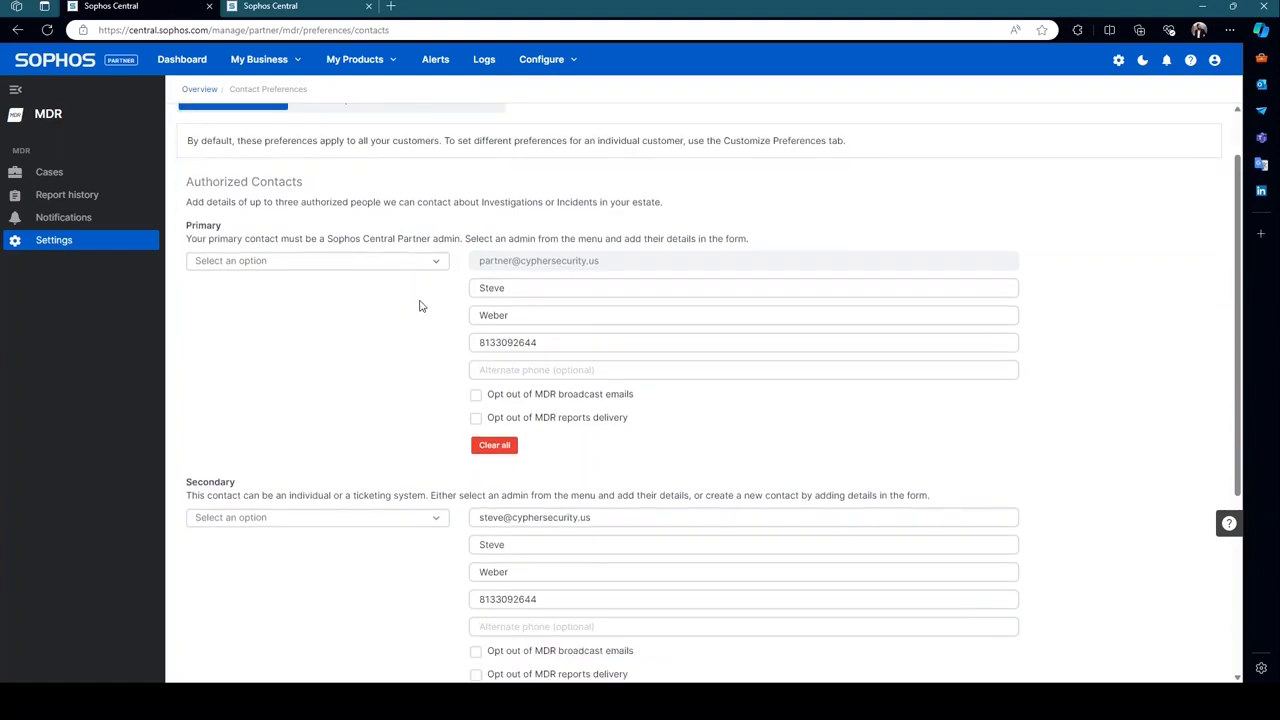
scroll(433, 309, "down", 2)
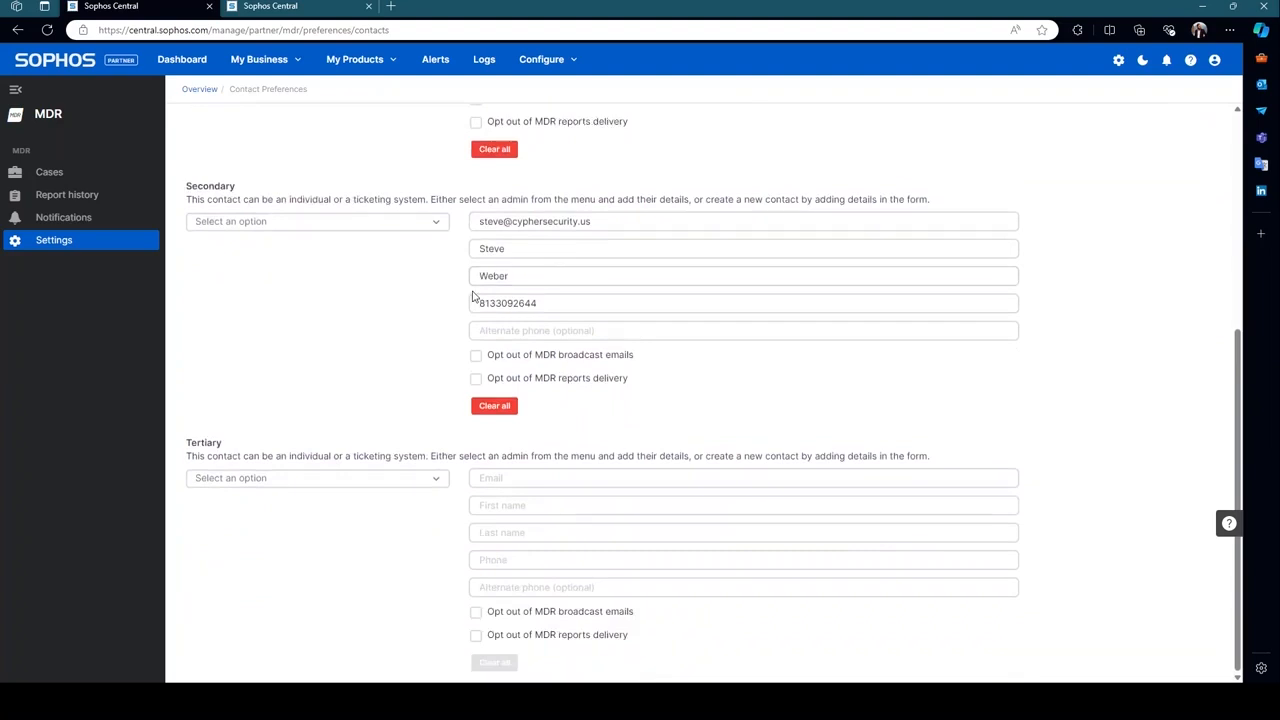
scroll(429, 238, "up", 4)
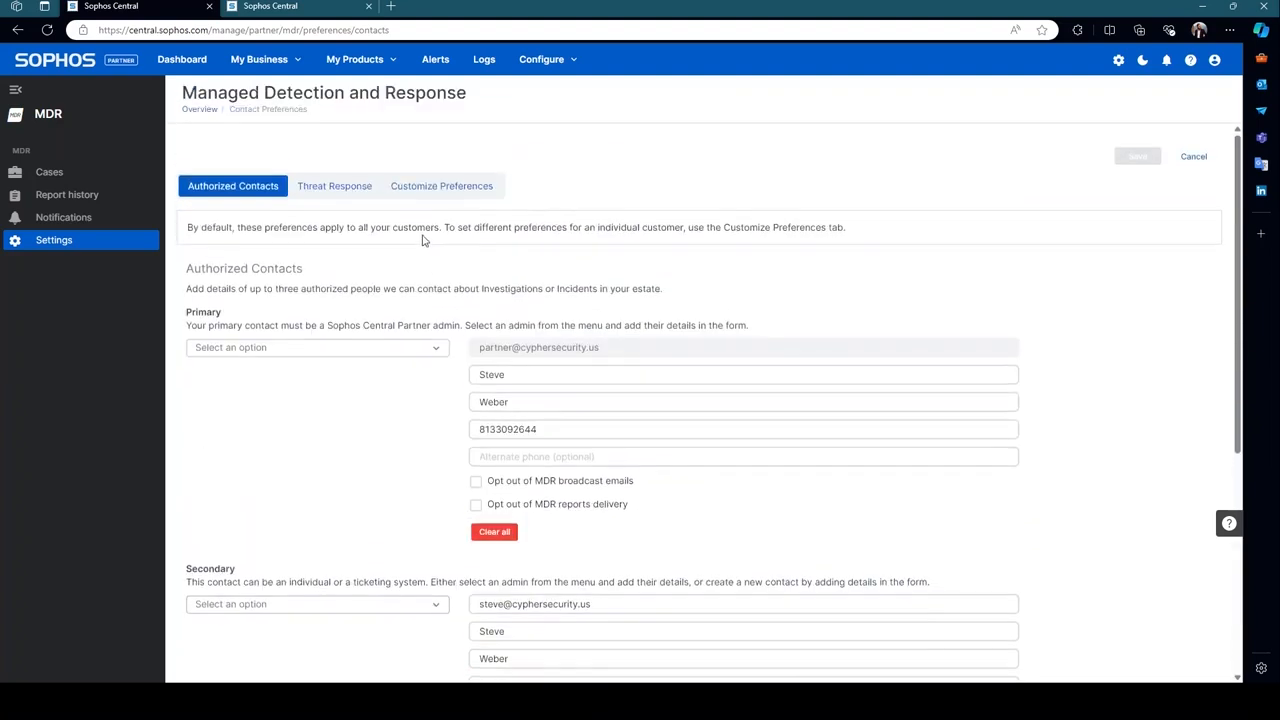
- Review threat response authorization settings, then tick the first customer under Customize Preferences
left_click(325, 188)
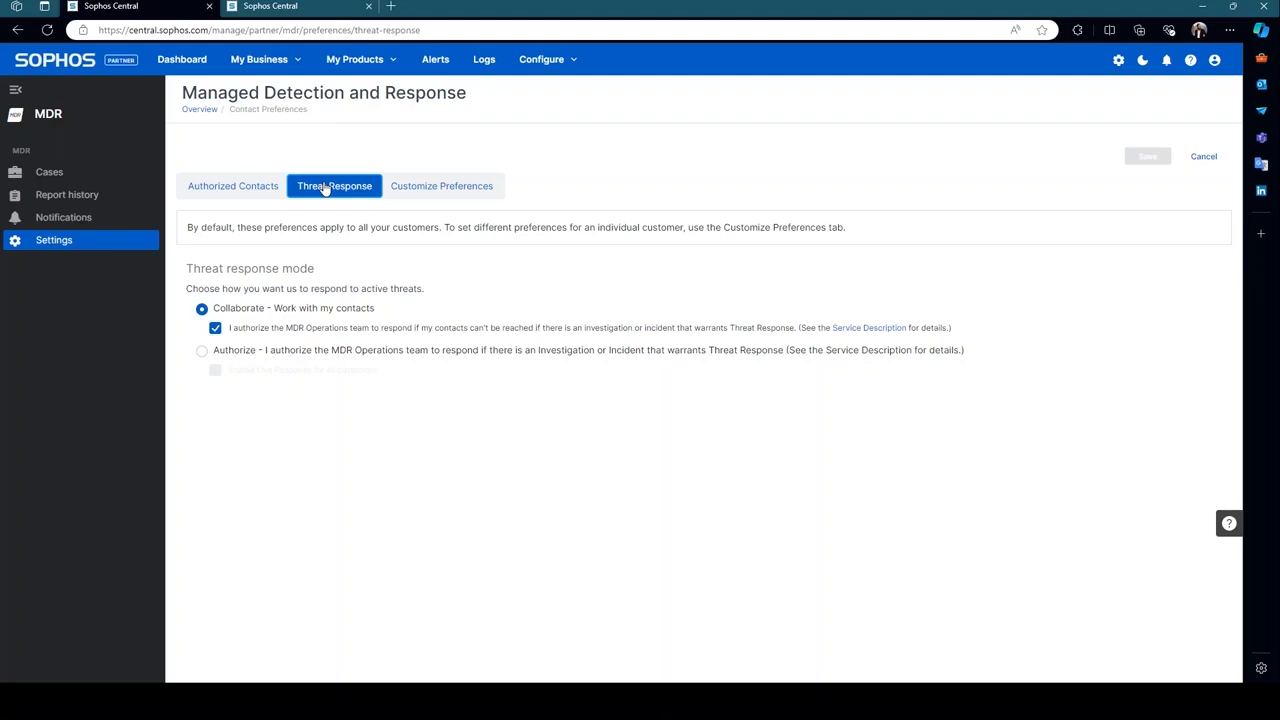
left_click(215, 329)
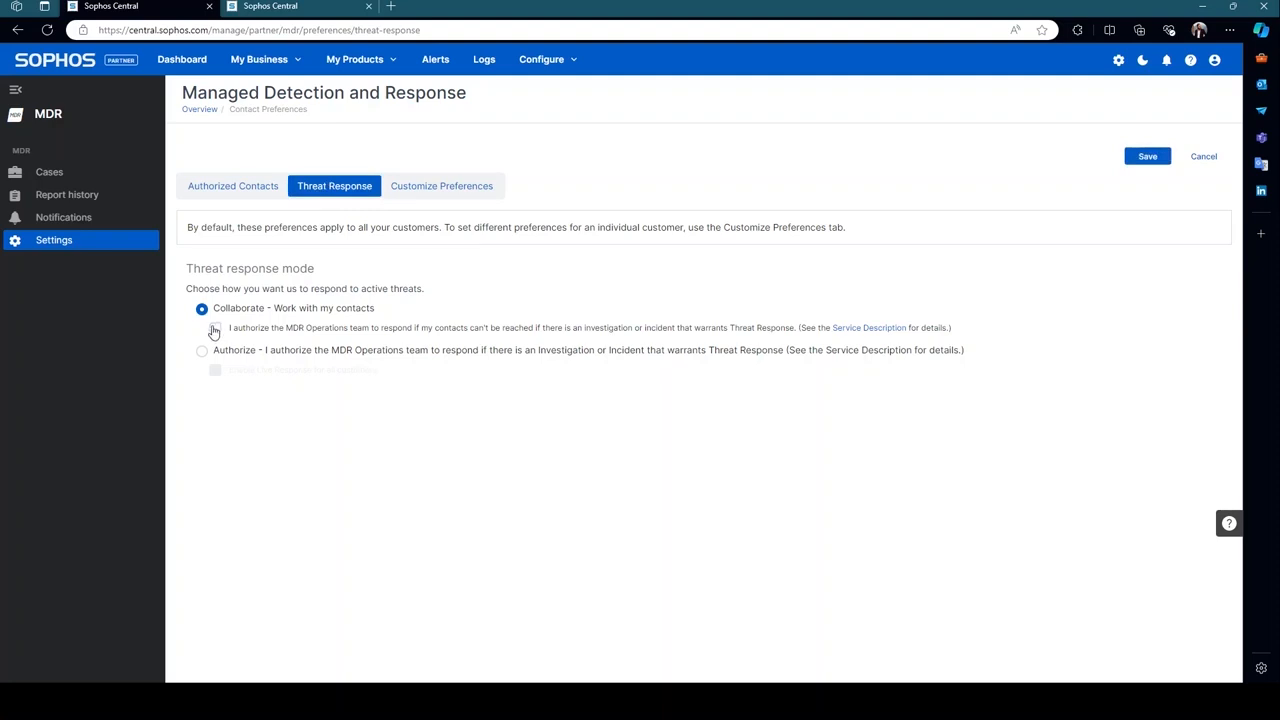
left_click(214, 329)
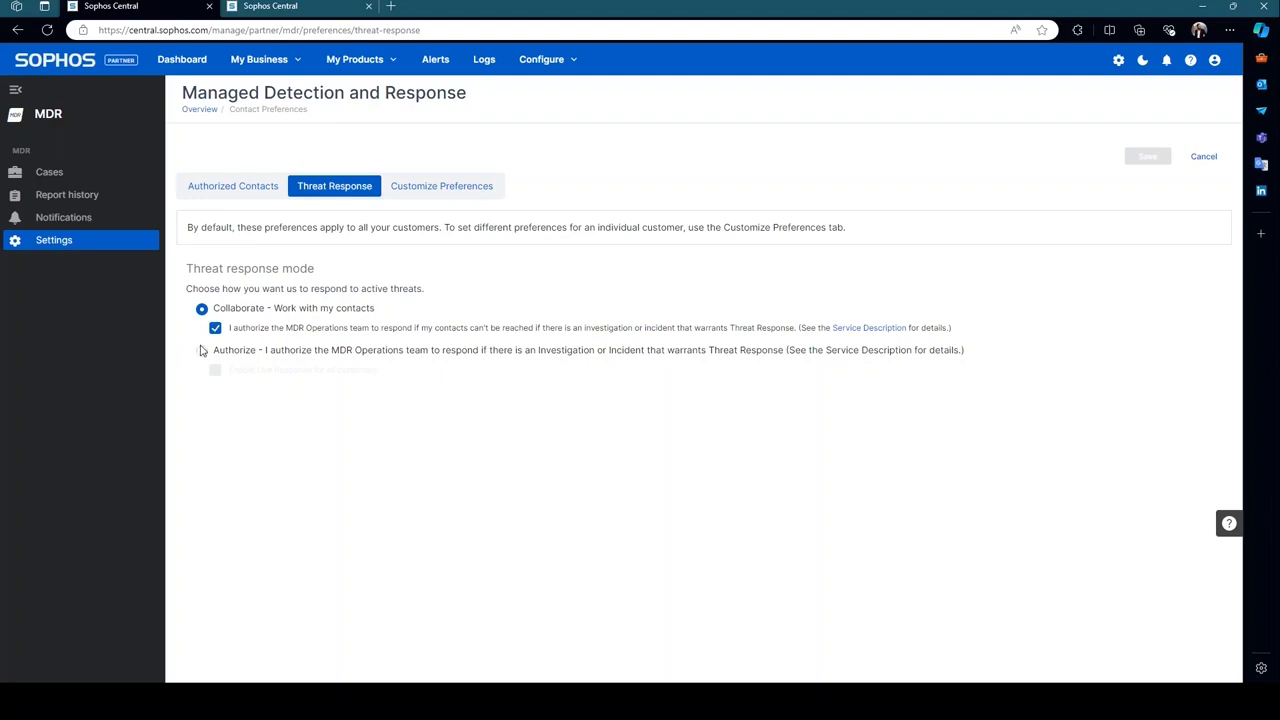
left_click(430, 185)
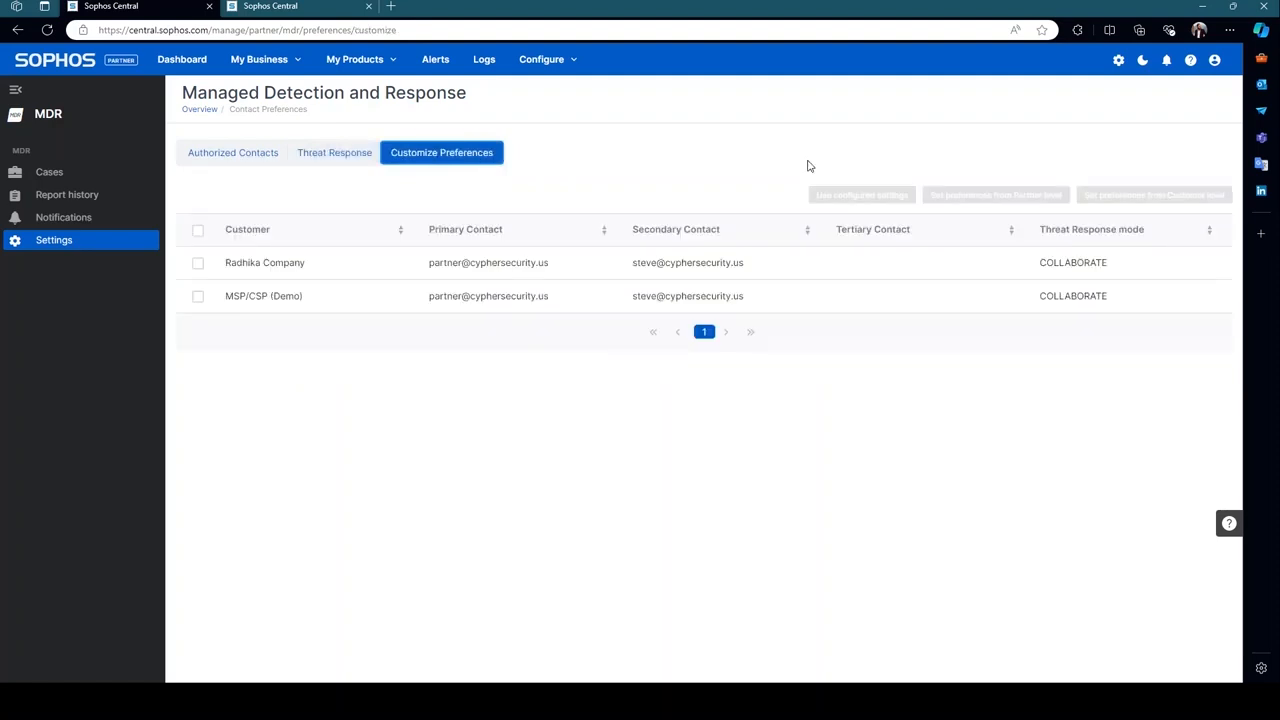
left_click(198, 263)
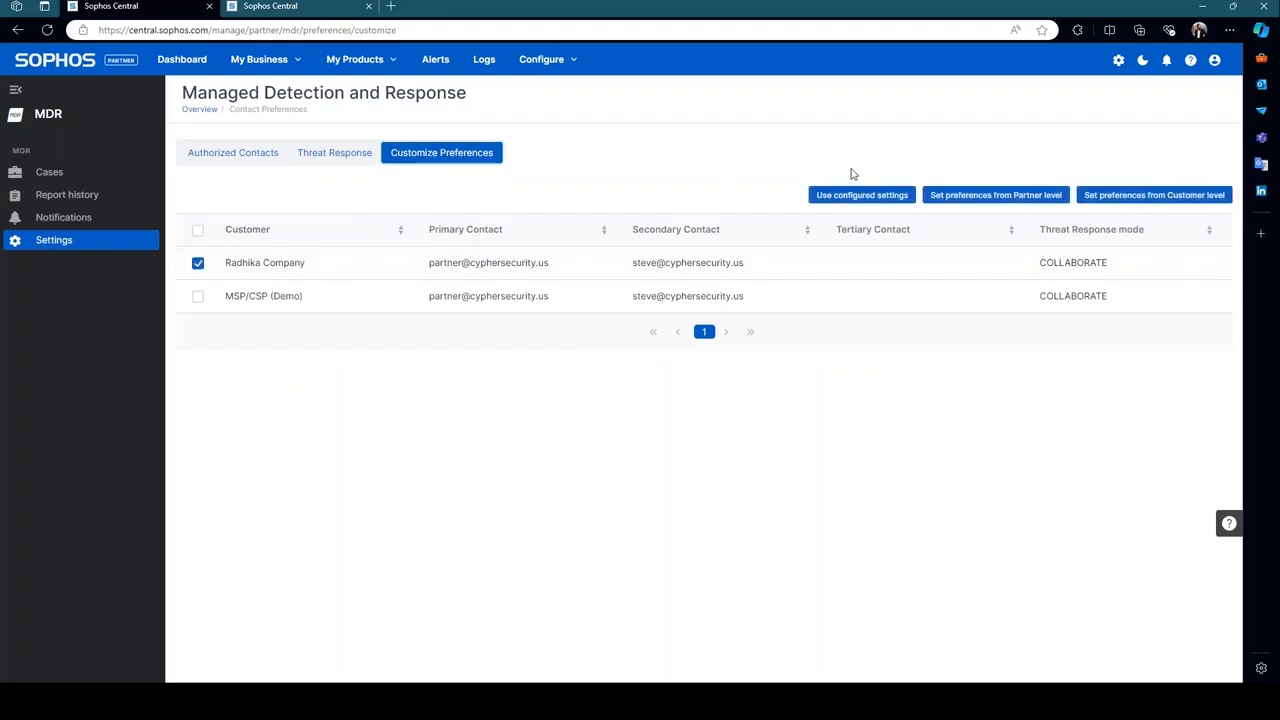